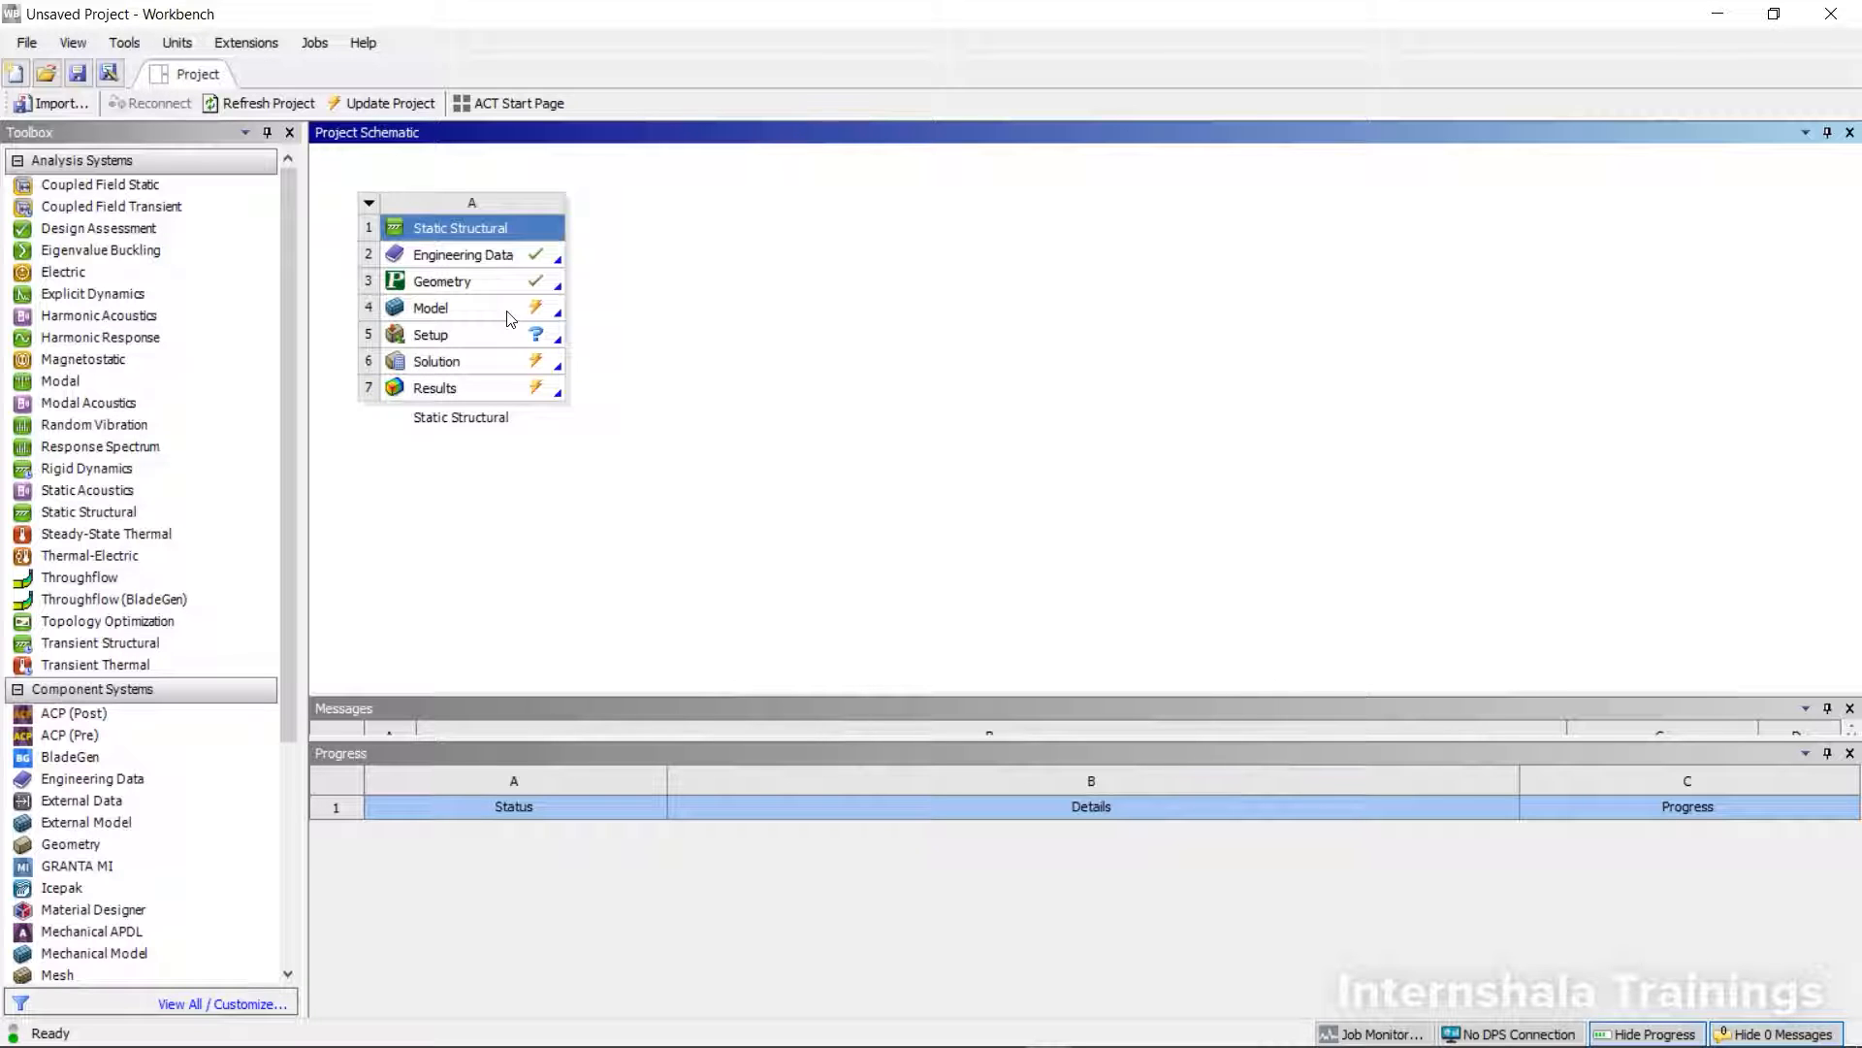
- Open the static structural model for editing and bring up the mesh settings and meshing tools
{"action": "double_click", "coordinate": [506, 319]}
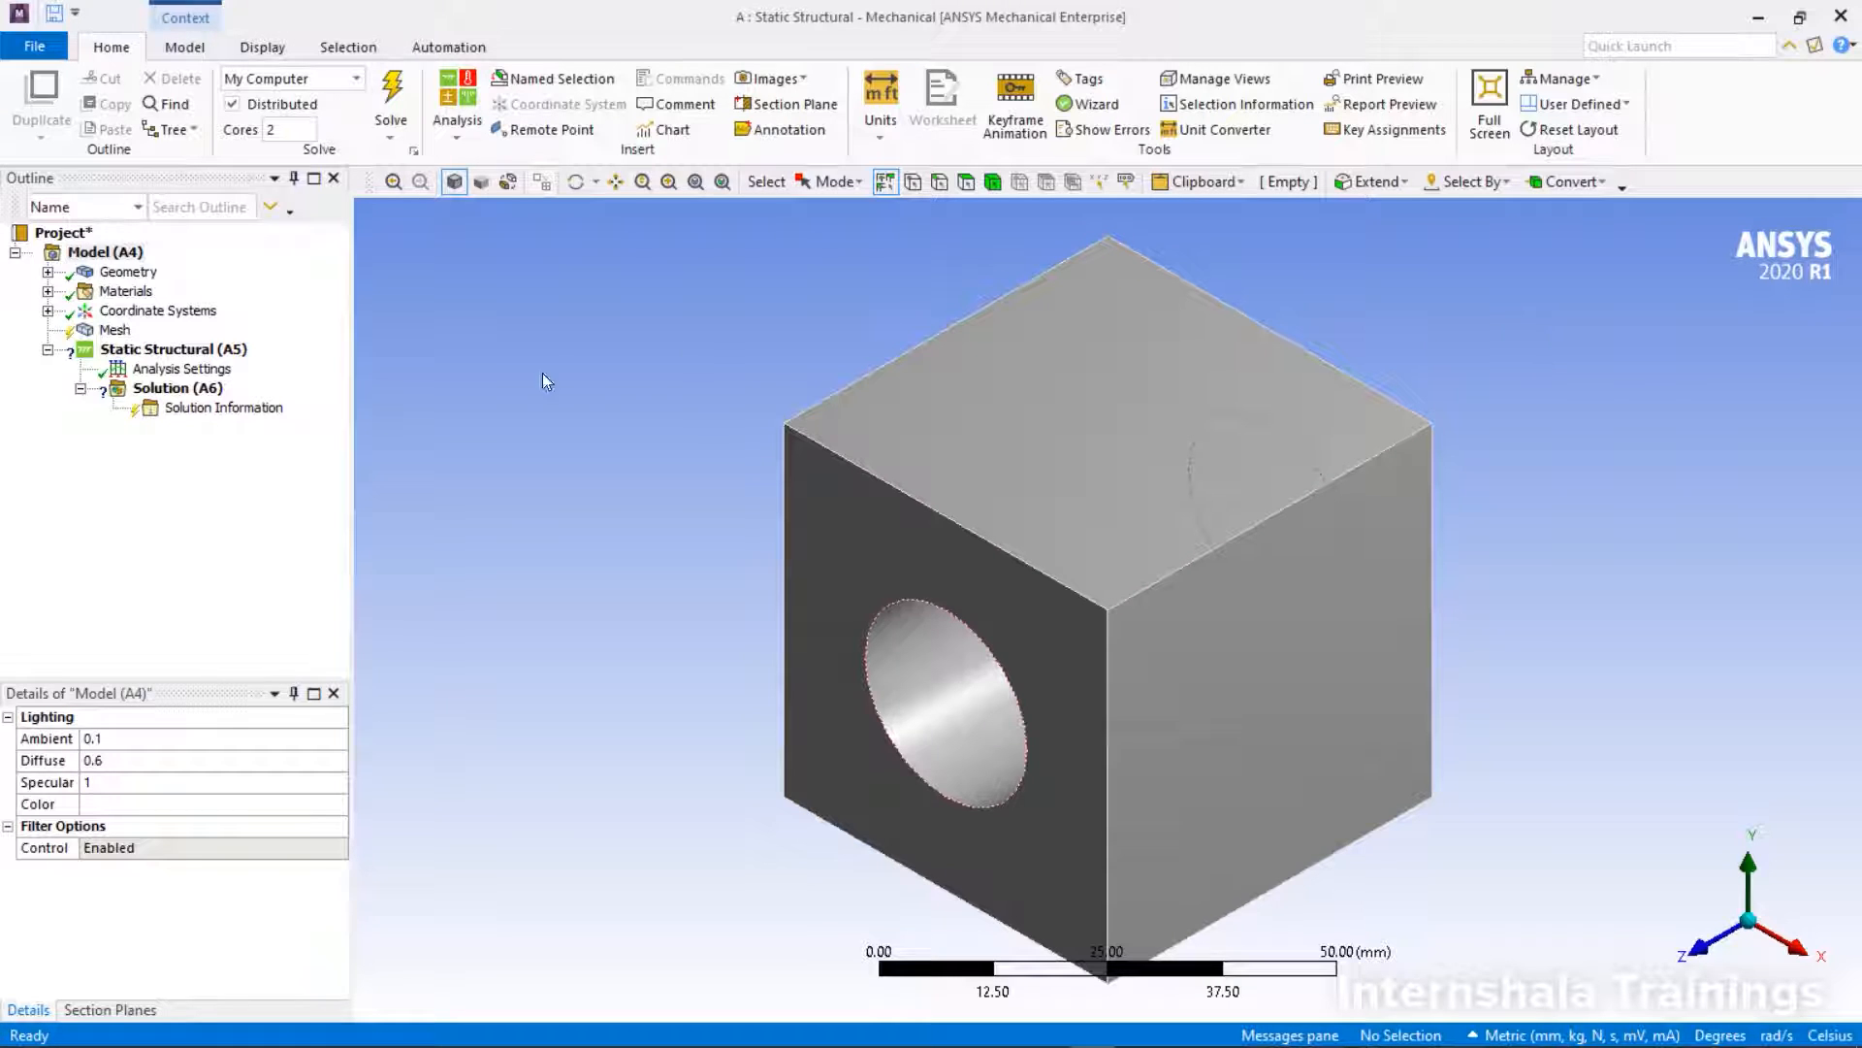
{"action": "middle_click_drag", "start_coordinate": [838, 397], "coordinate": [966, 696]}
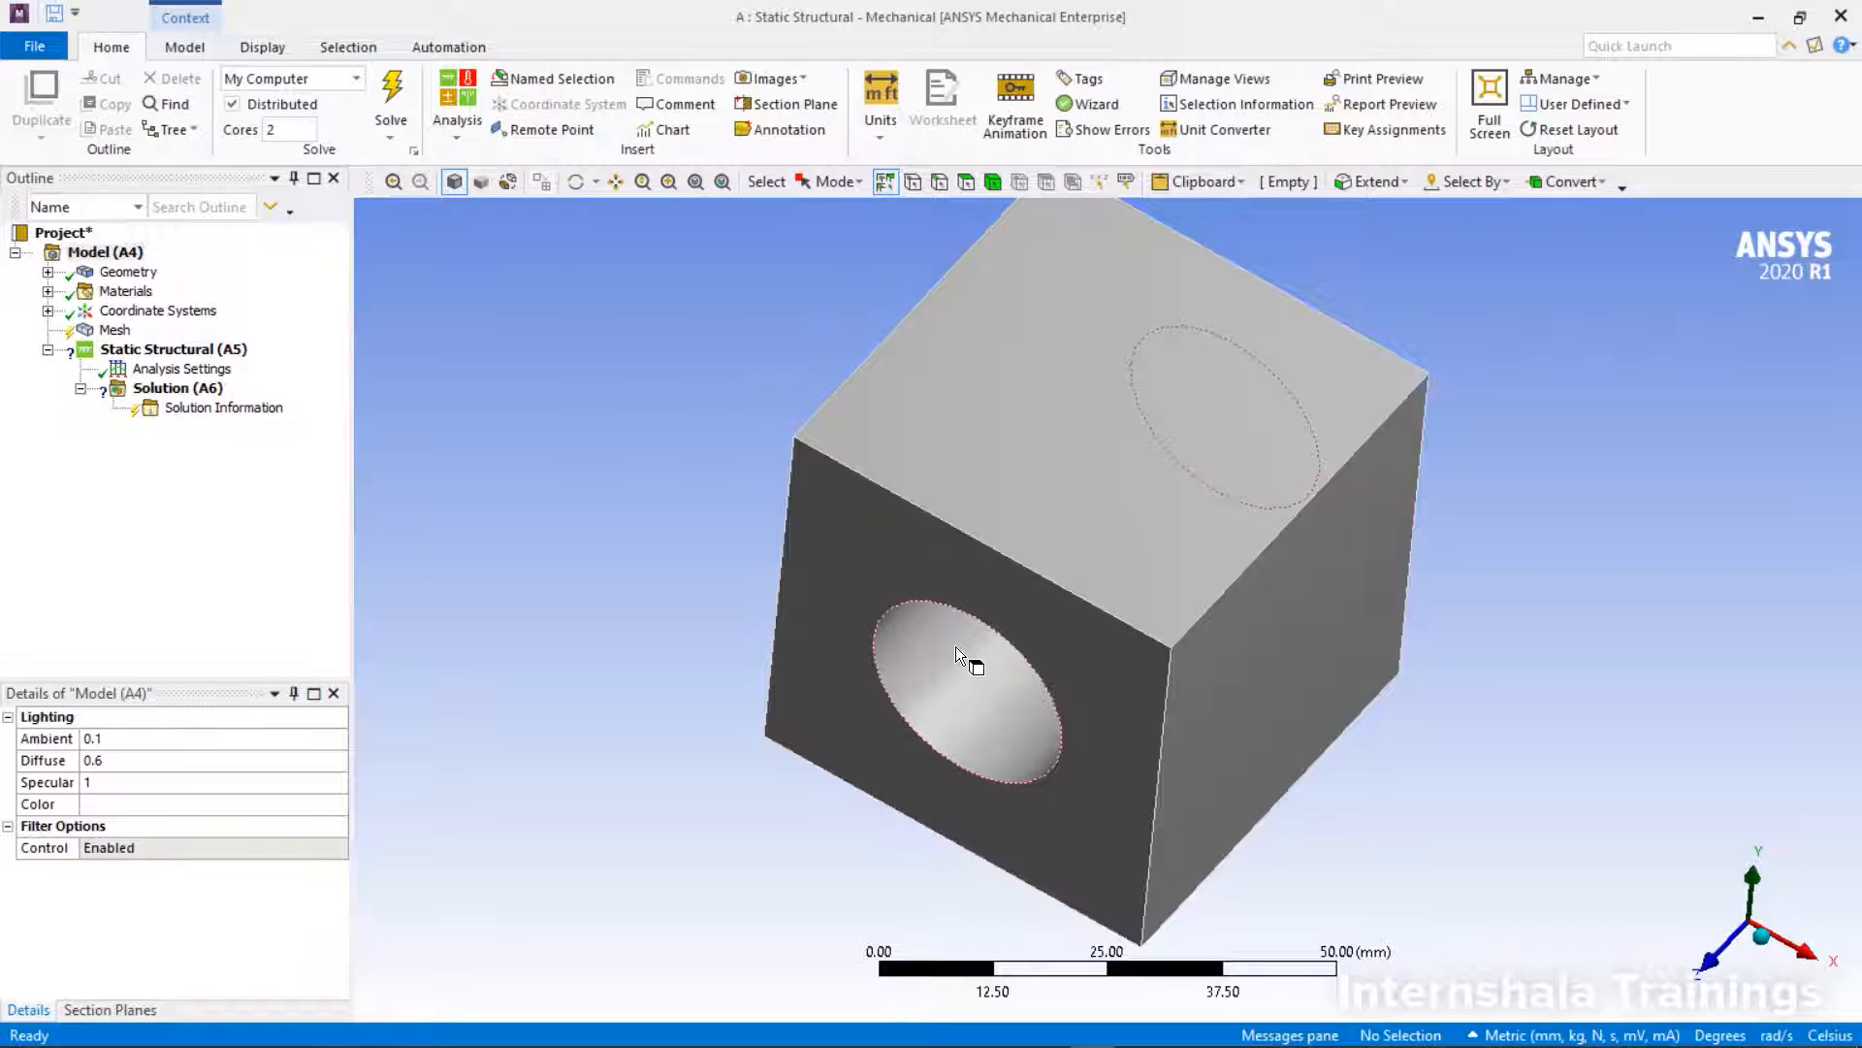
{"action": "left_click", "coordinate": [114, 330]}
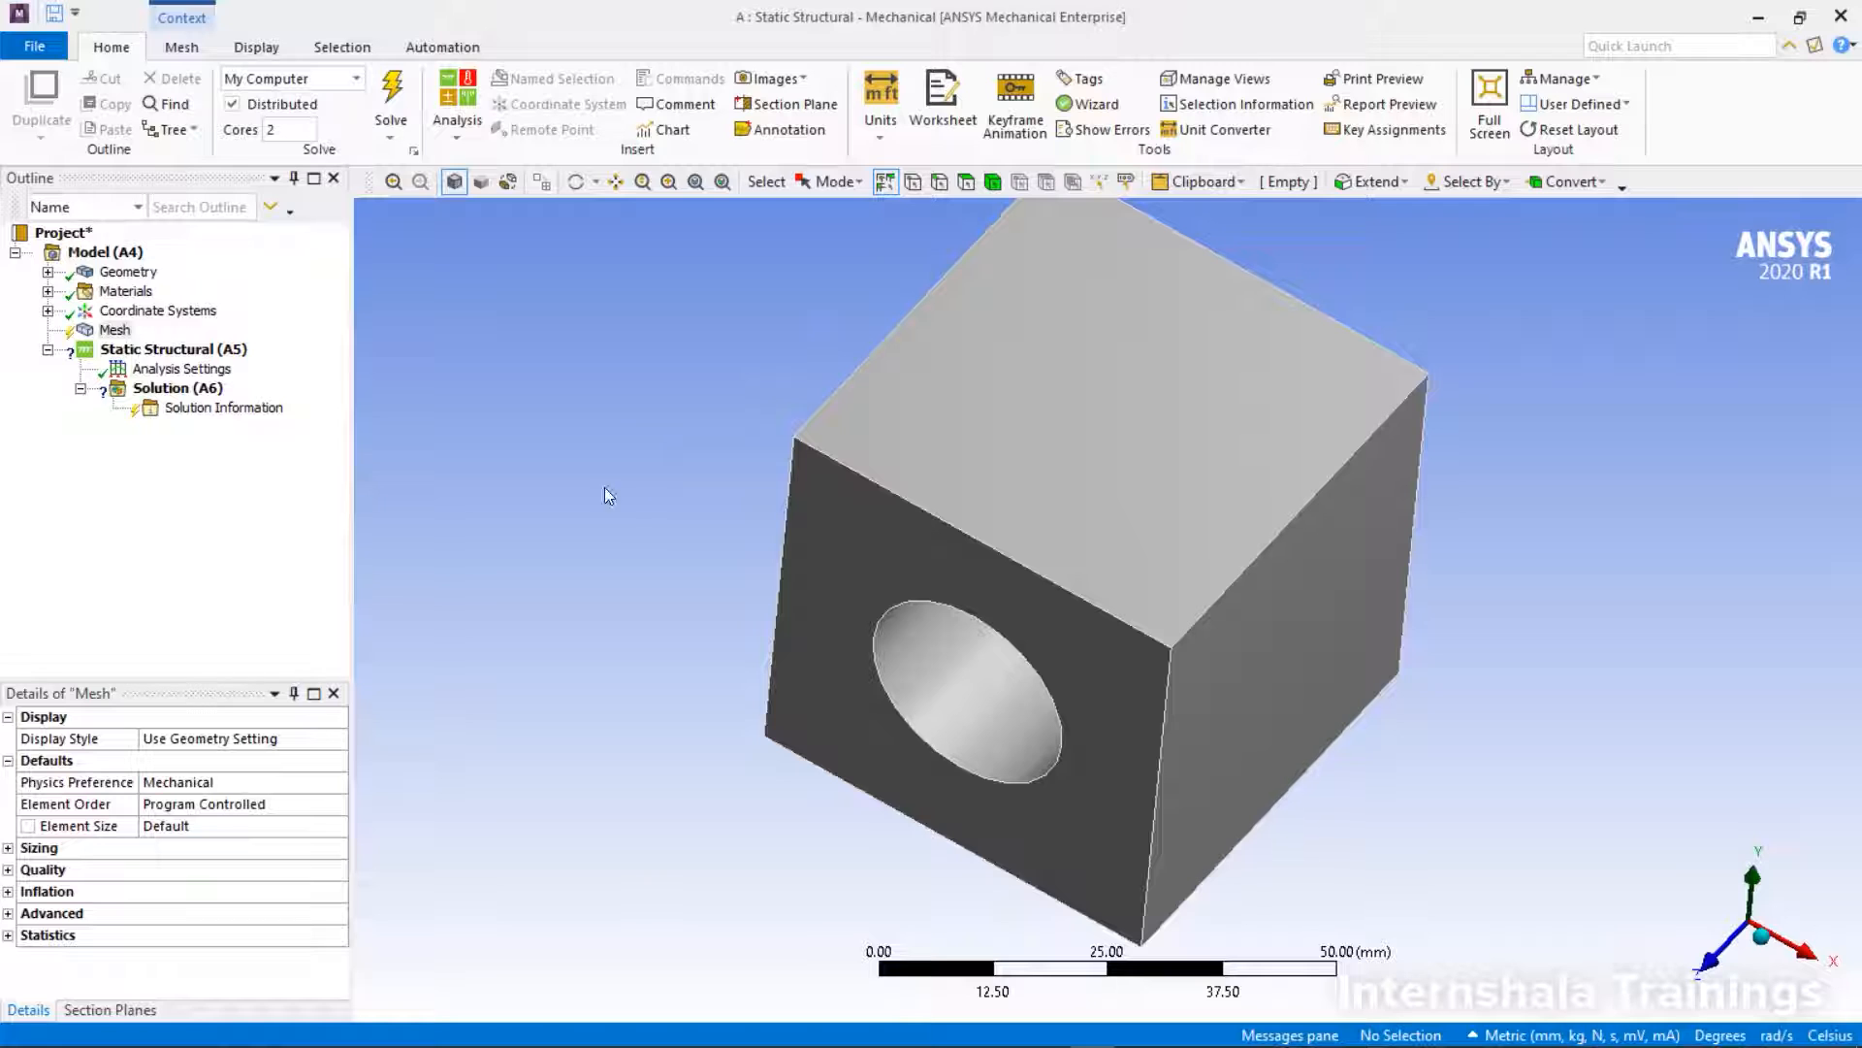
{"action": "left_click", "coordinate": [115, 333]}
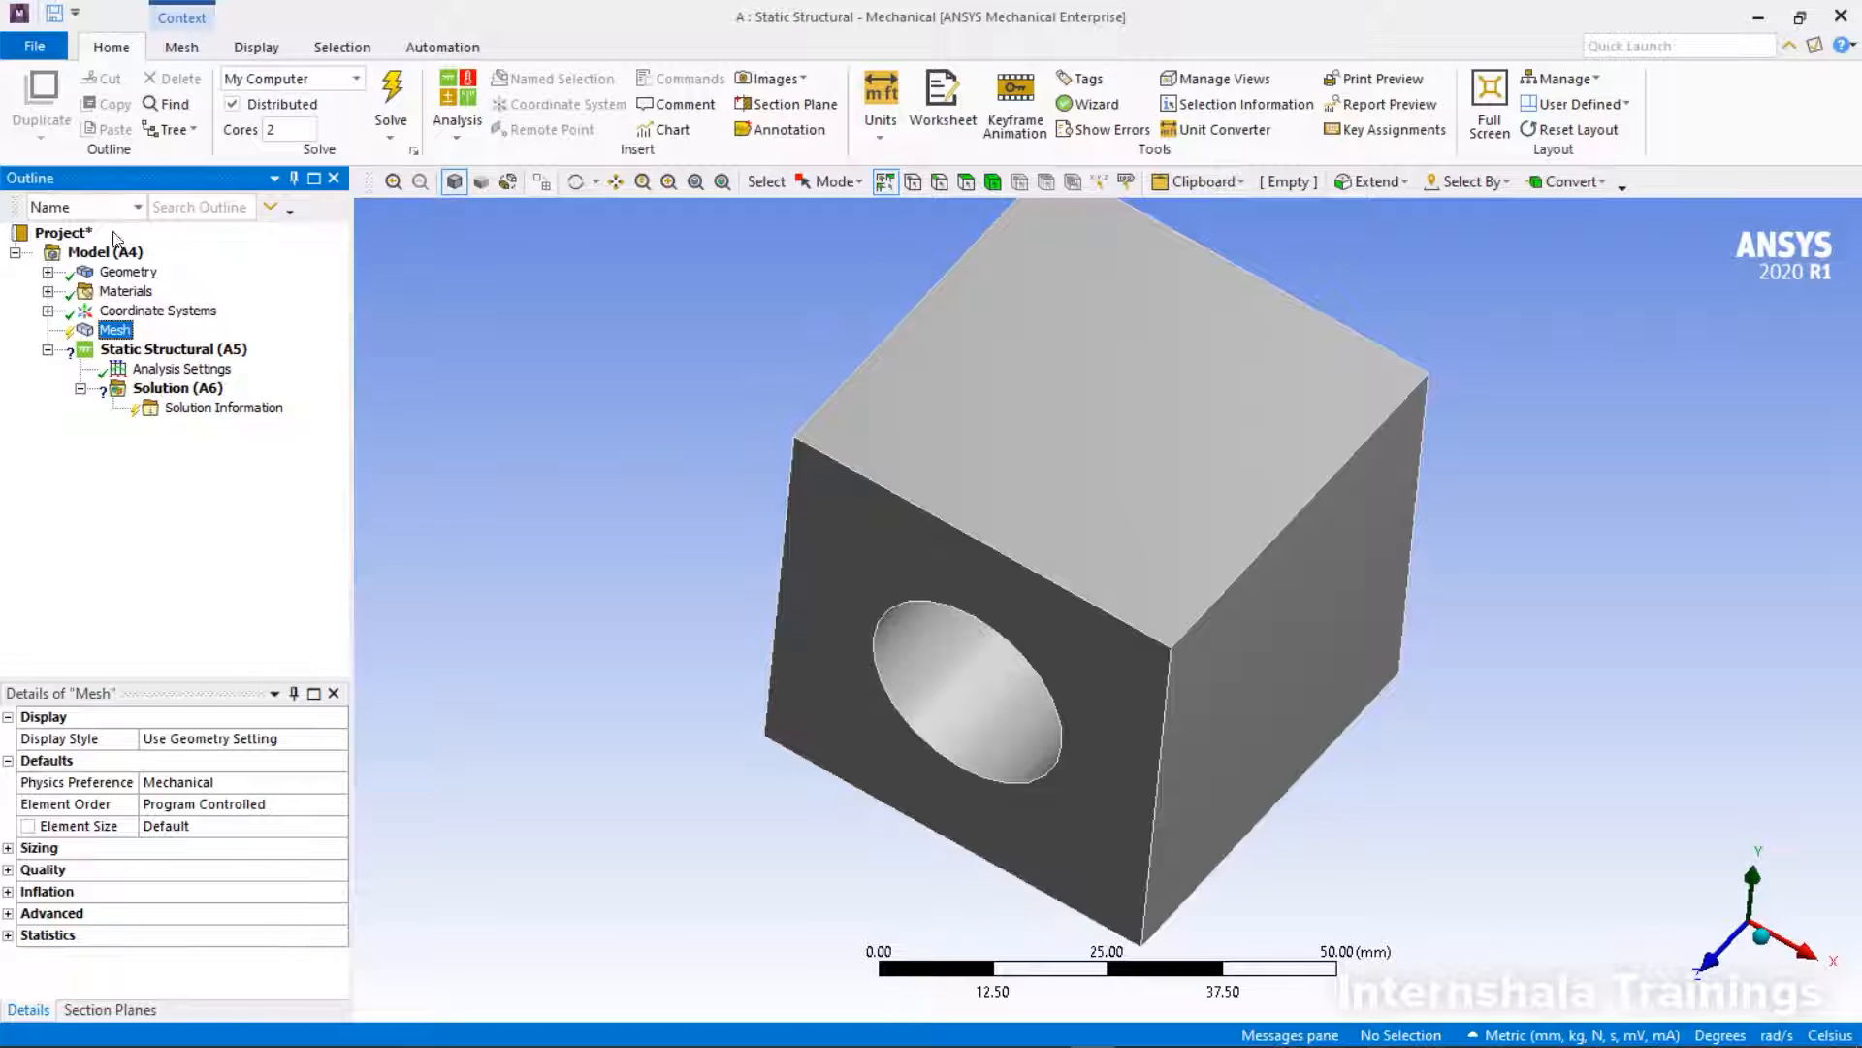
{"action": "right_click", "coordinate": [107, 334]}
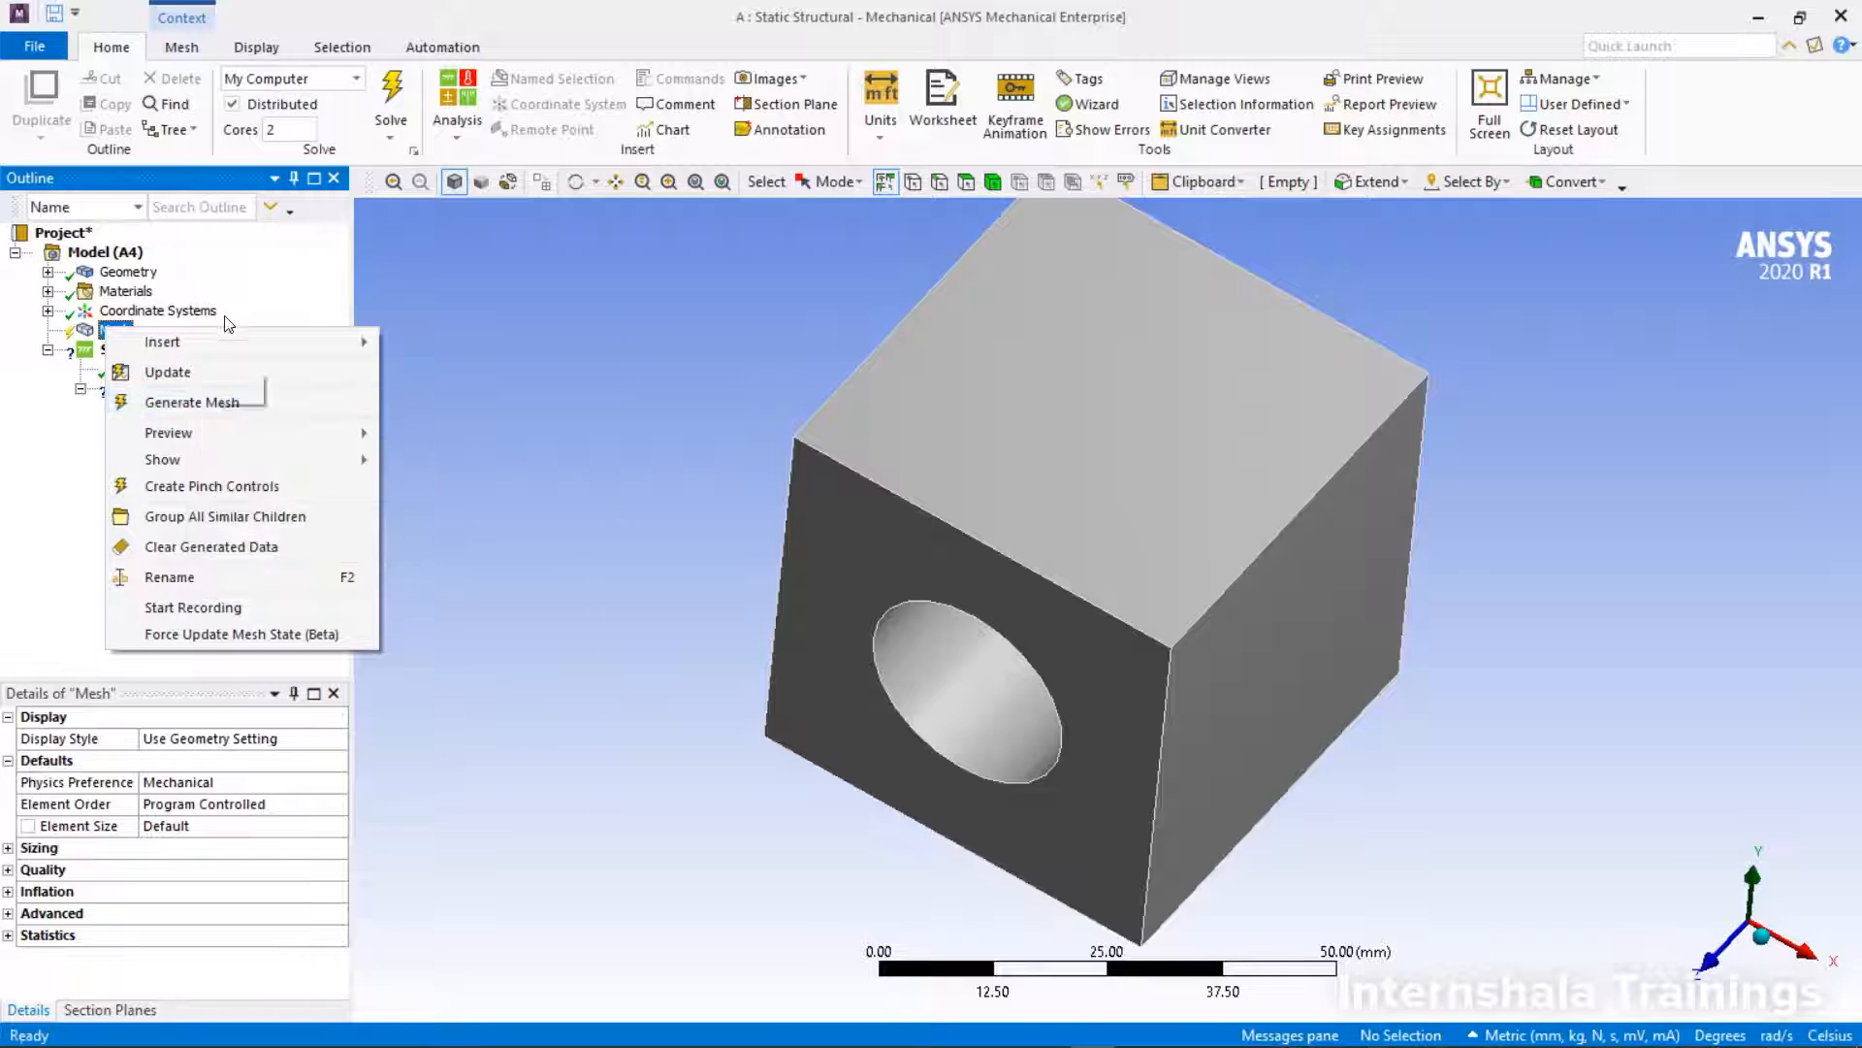
{"action": "left_click", "coordinate": [89, 335]}
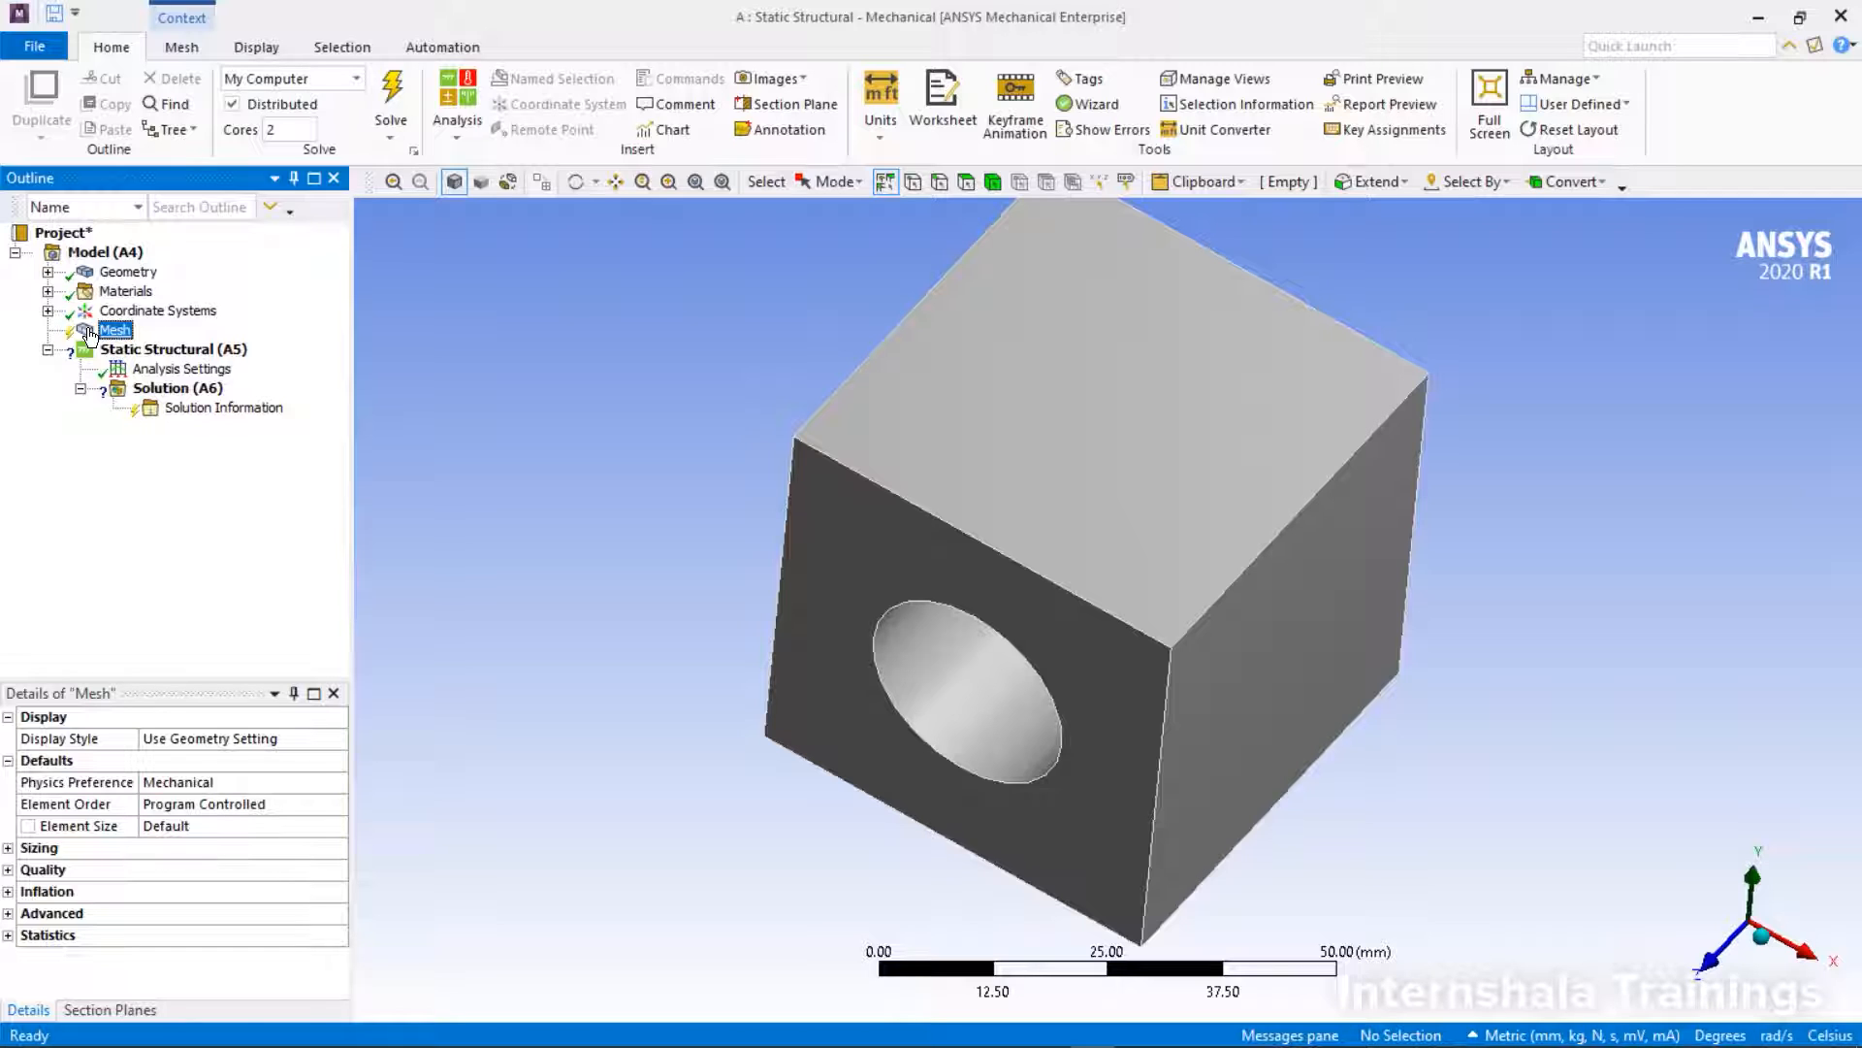
{"action": "left_click", "coordinate": [181, 48]}
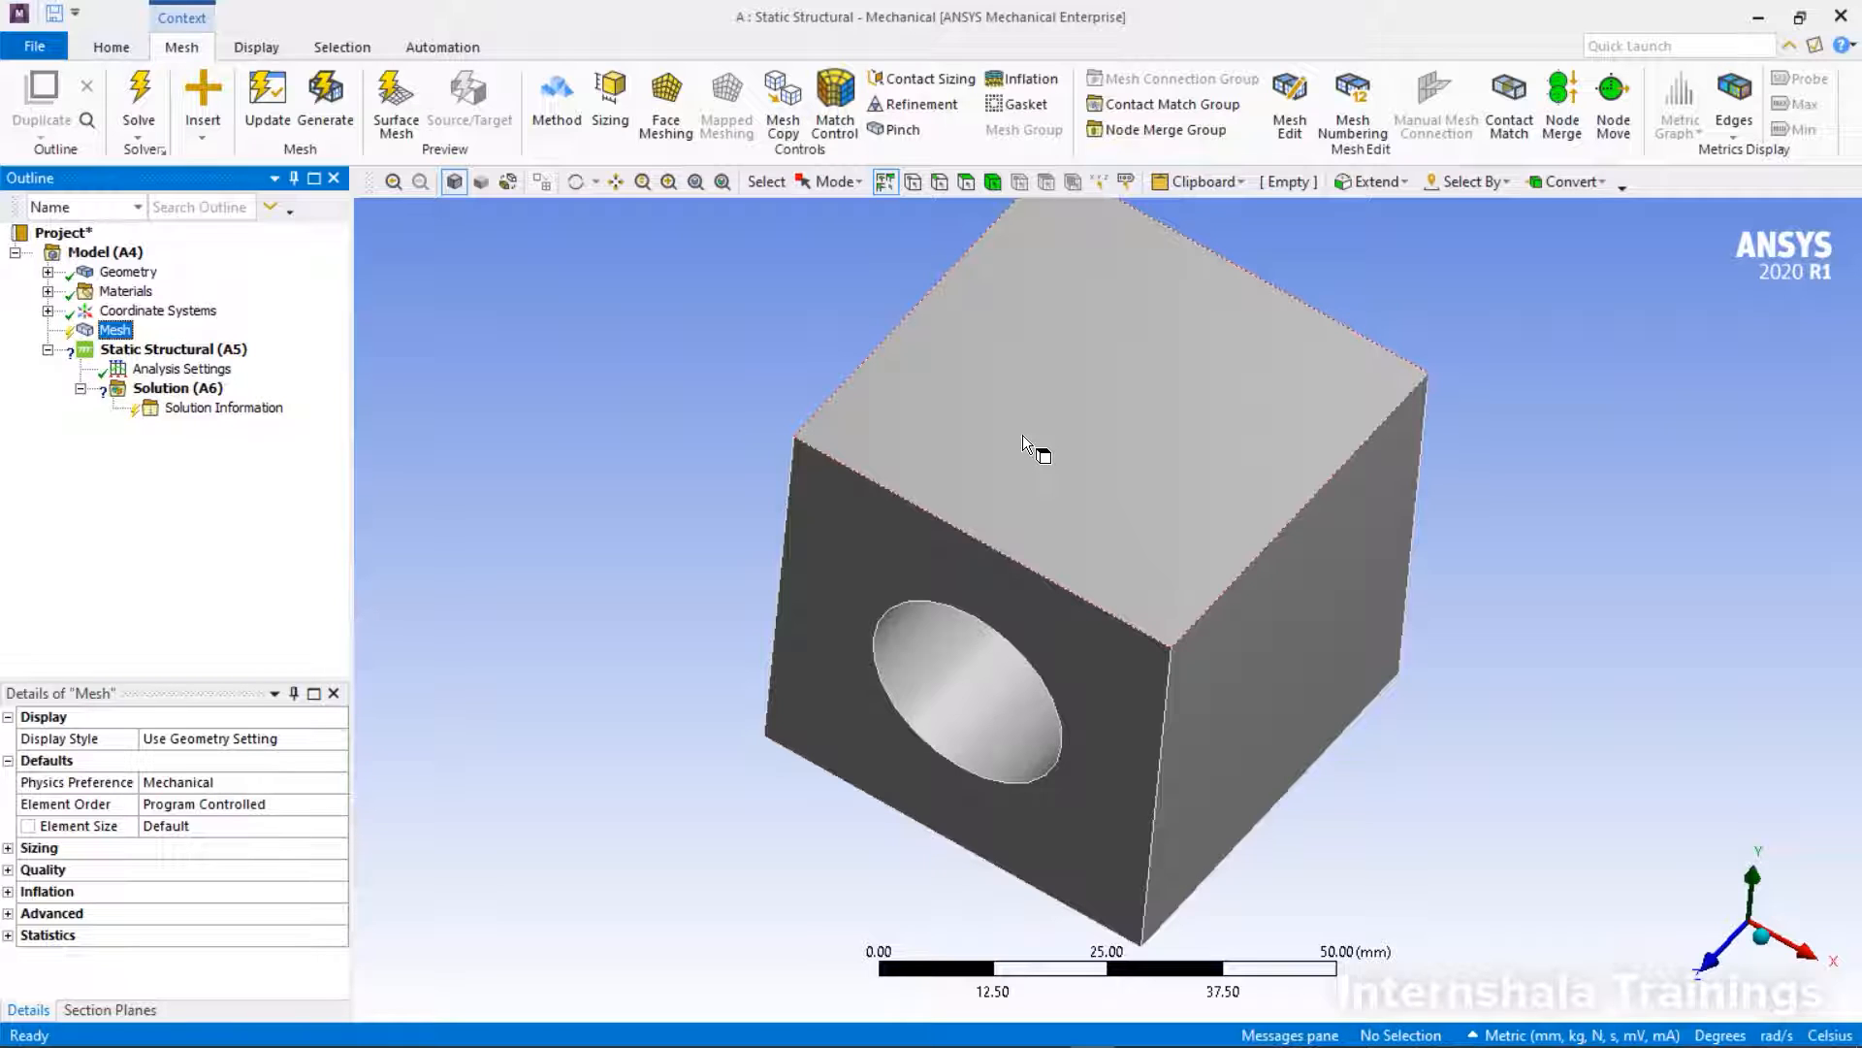
- Try CFD as the mesh's physics preference, and return the preference to Mechanical
{"action": "left_click", "coordinate": [245, 786]}
{"action": "left_click", "coordinate": [334, 785]}
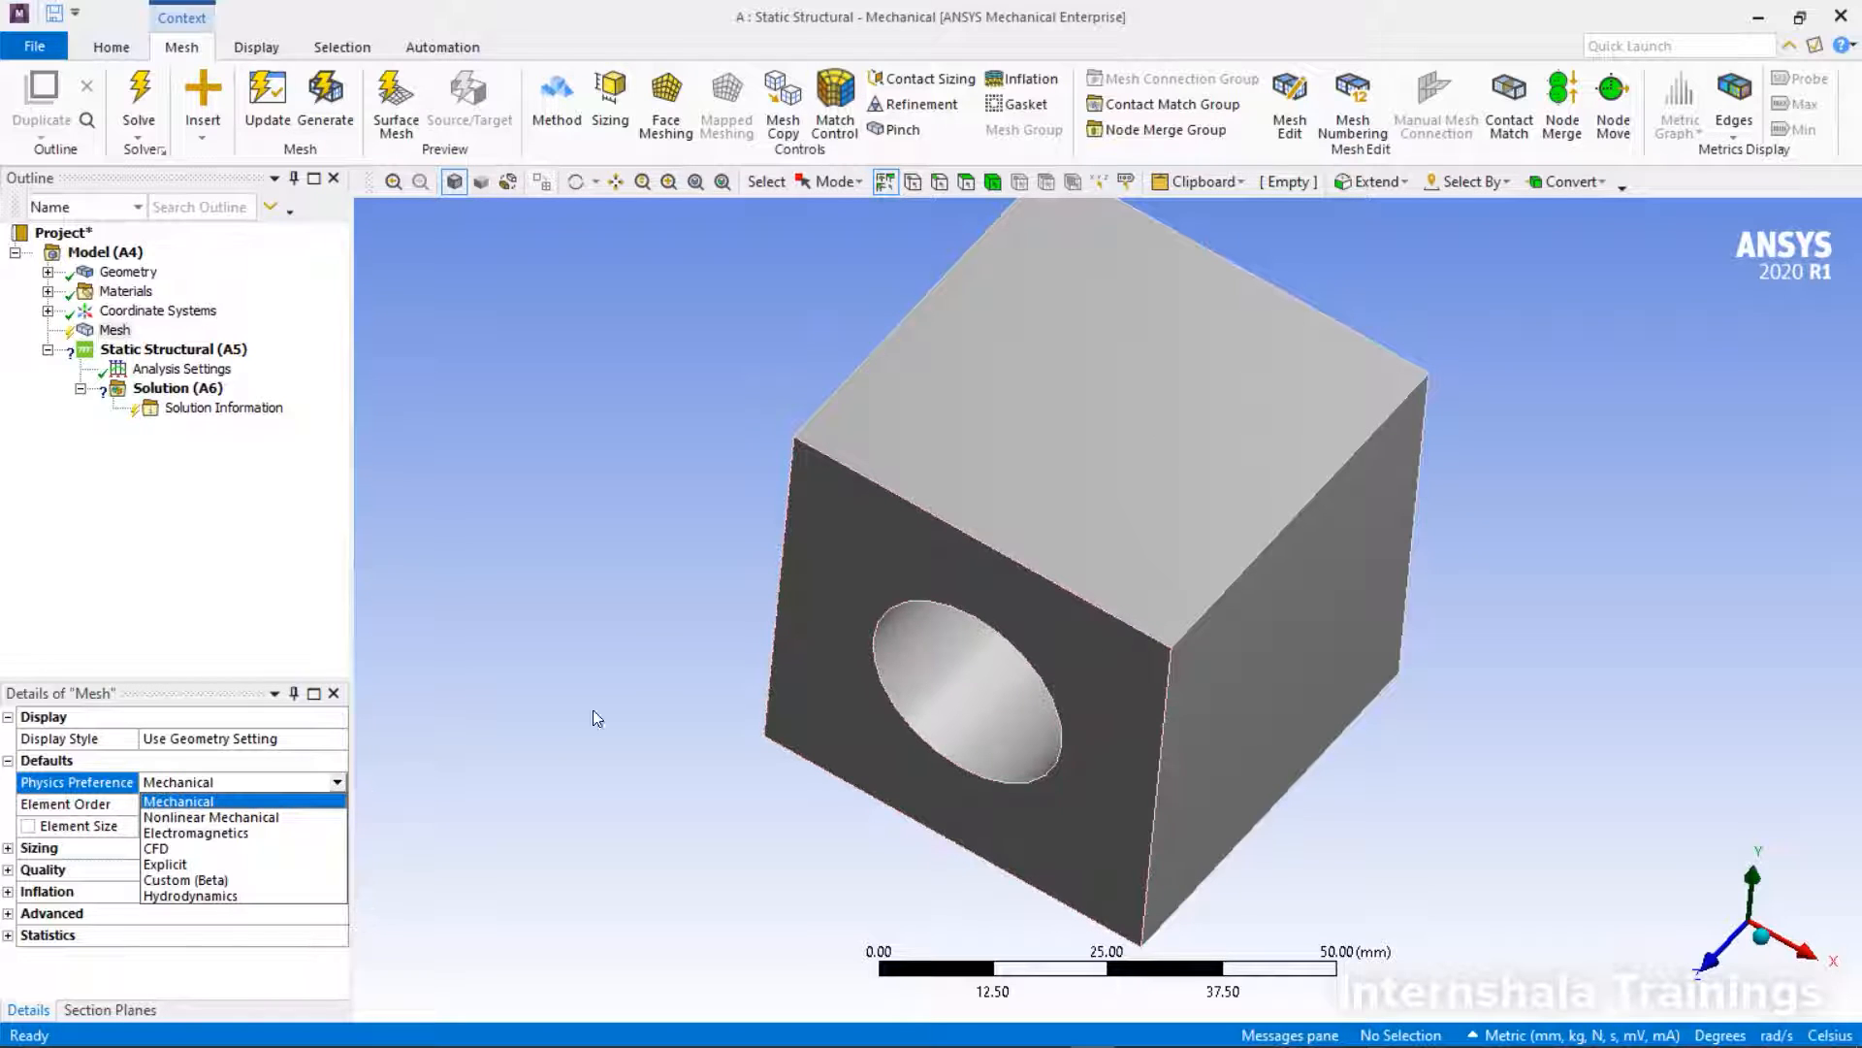
{"action": "left_click", "coordinate": [260, 849]}
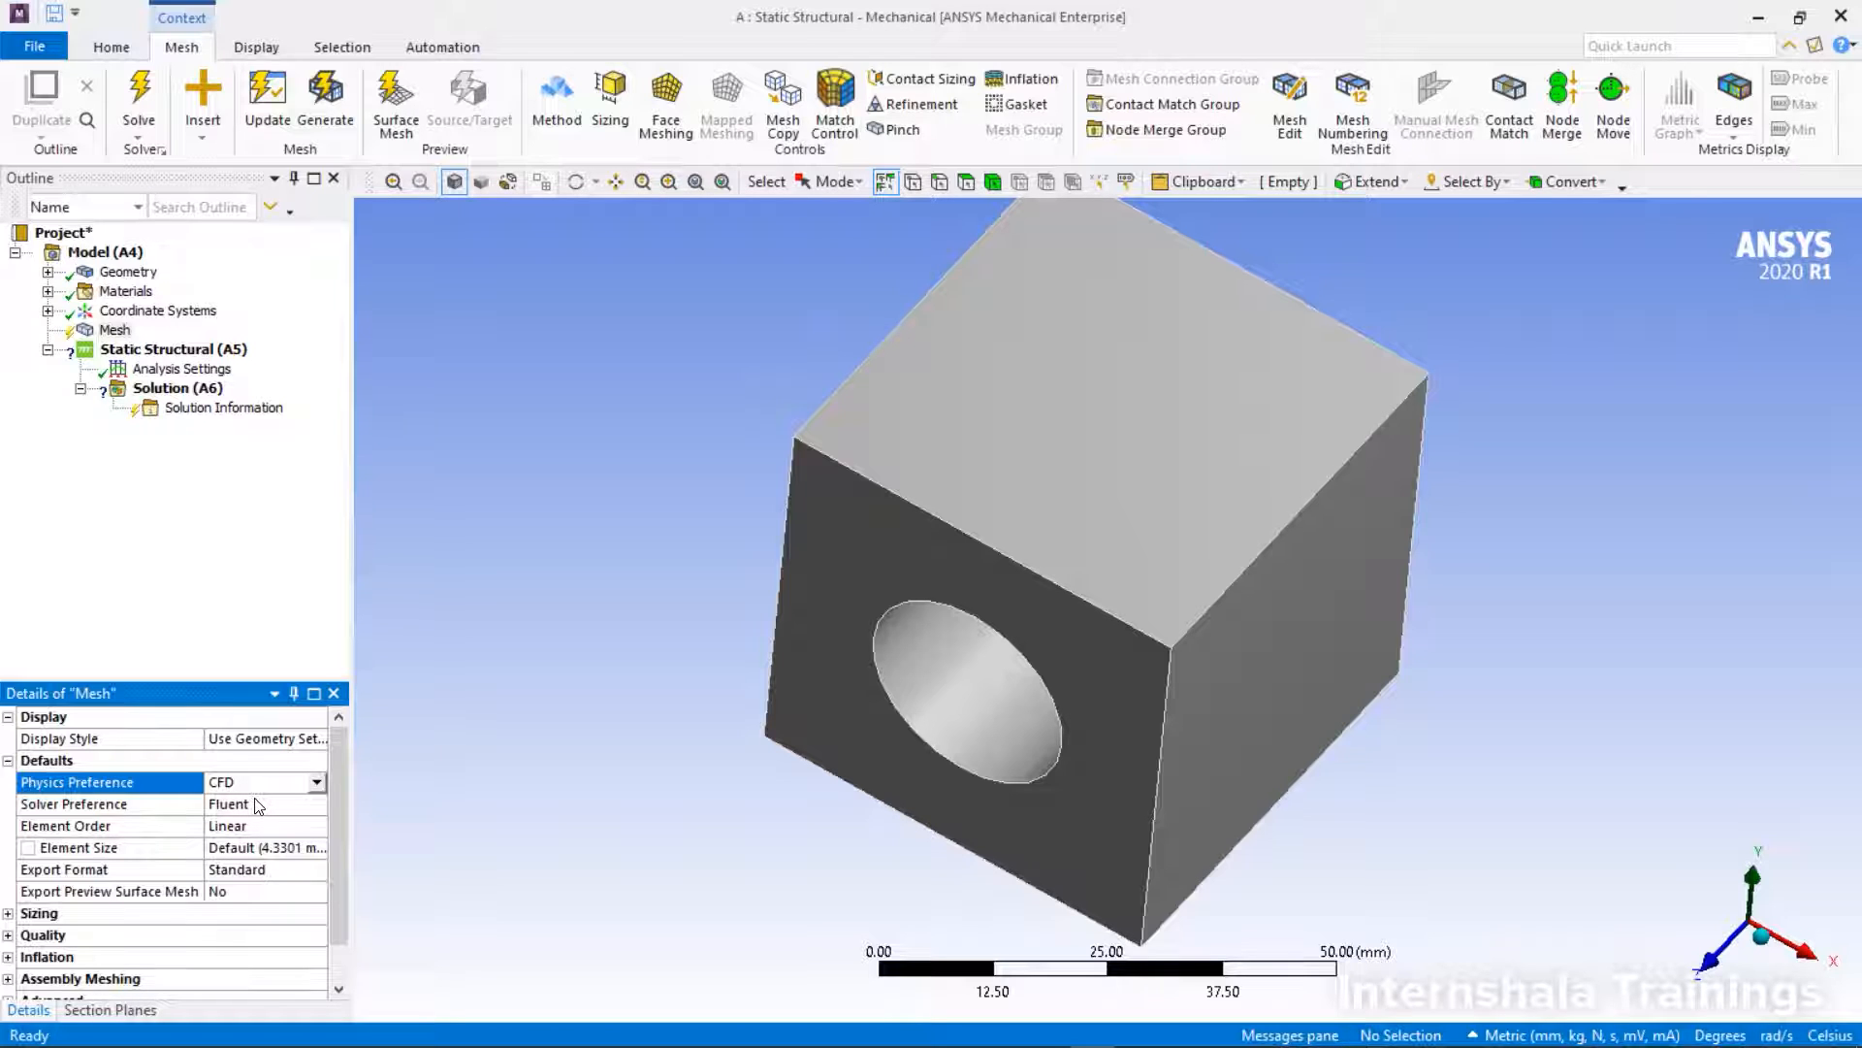
{"action": "left_click", "coordinate": [316, 782]}
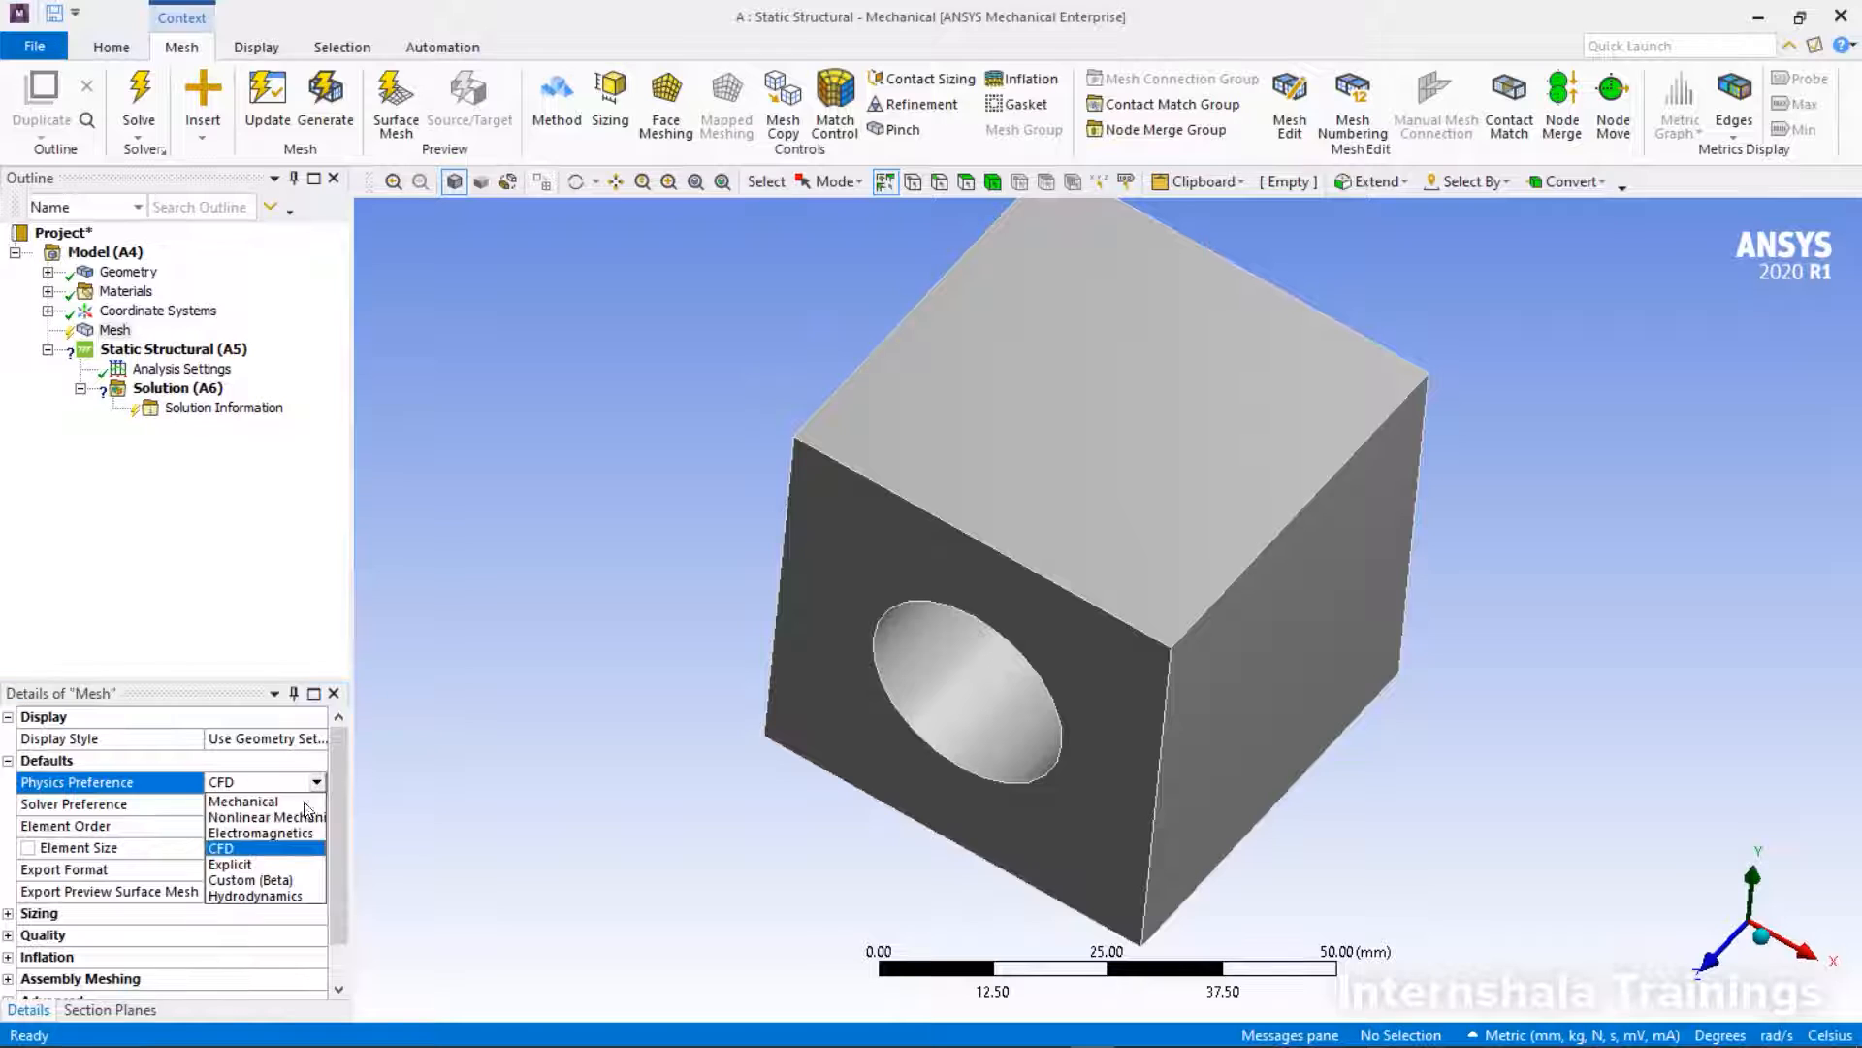
{"action": "left_click", "coordinate": [303, 801]}
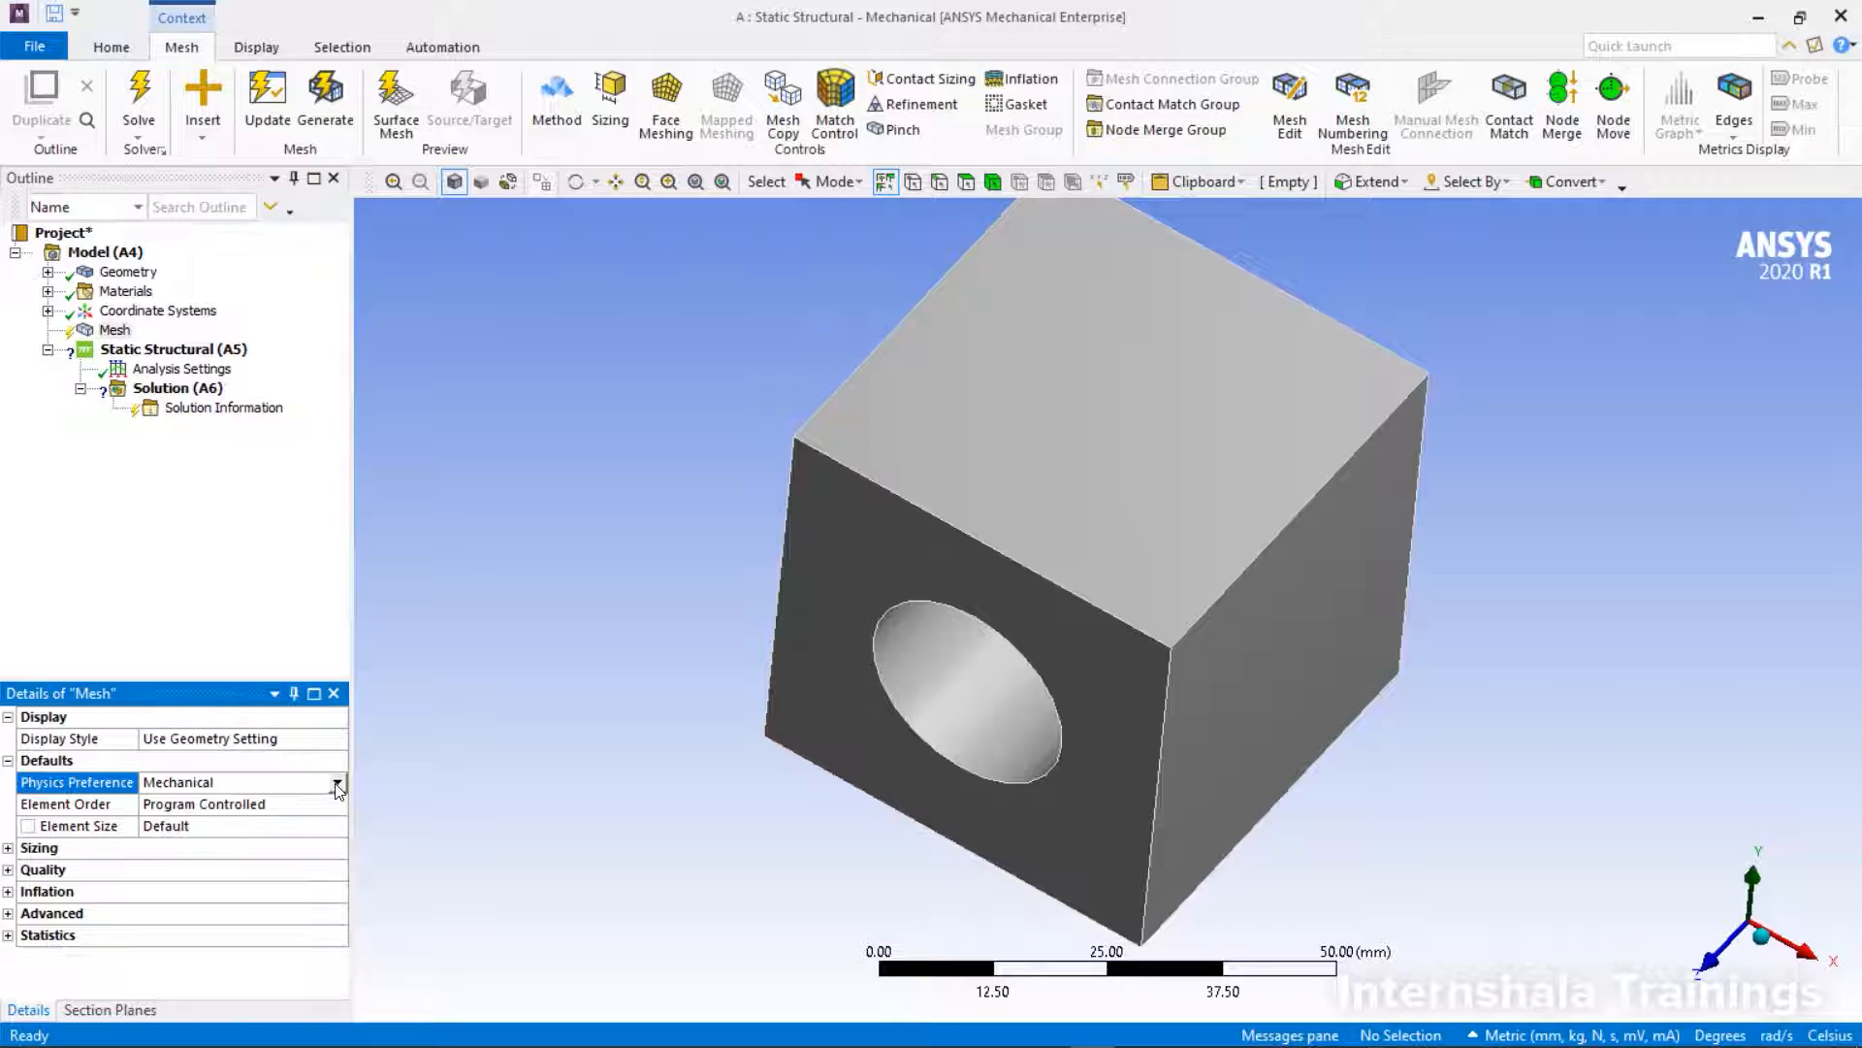
{"action": "left_click", "coordinate": [336, 781]}
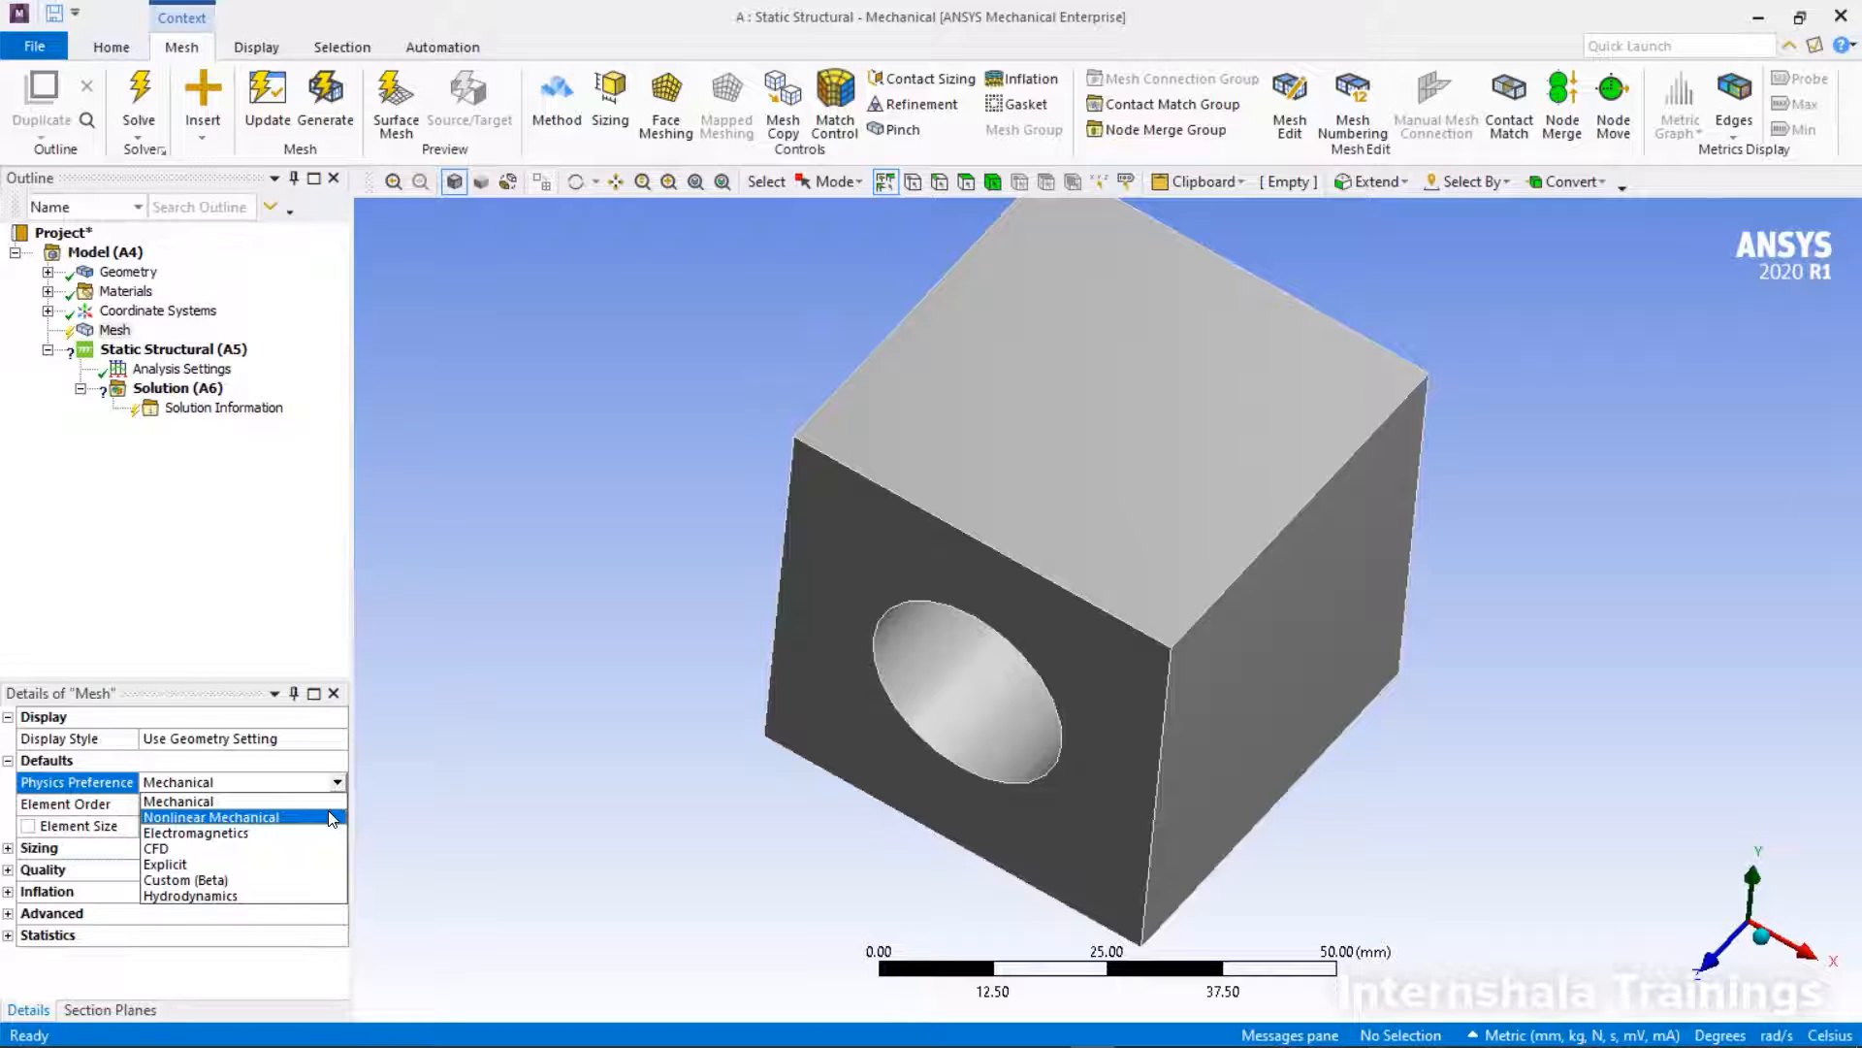
{"action": "left_click", "coordinate": [304, 802]}
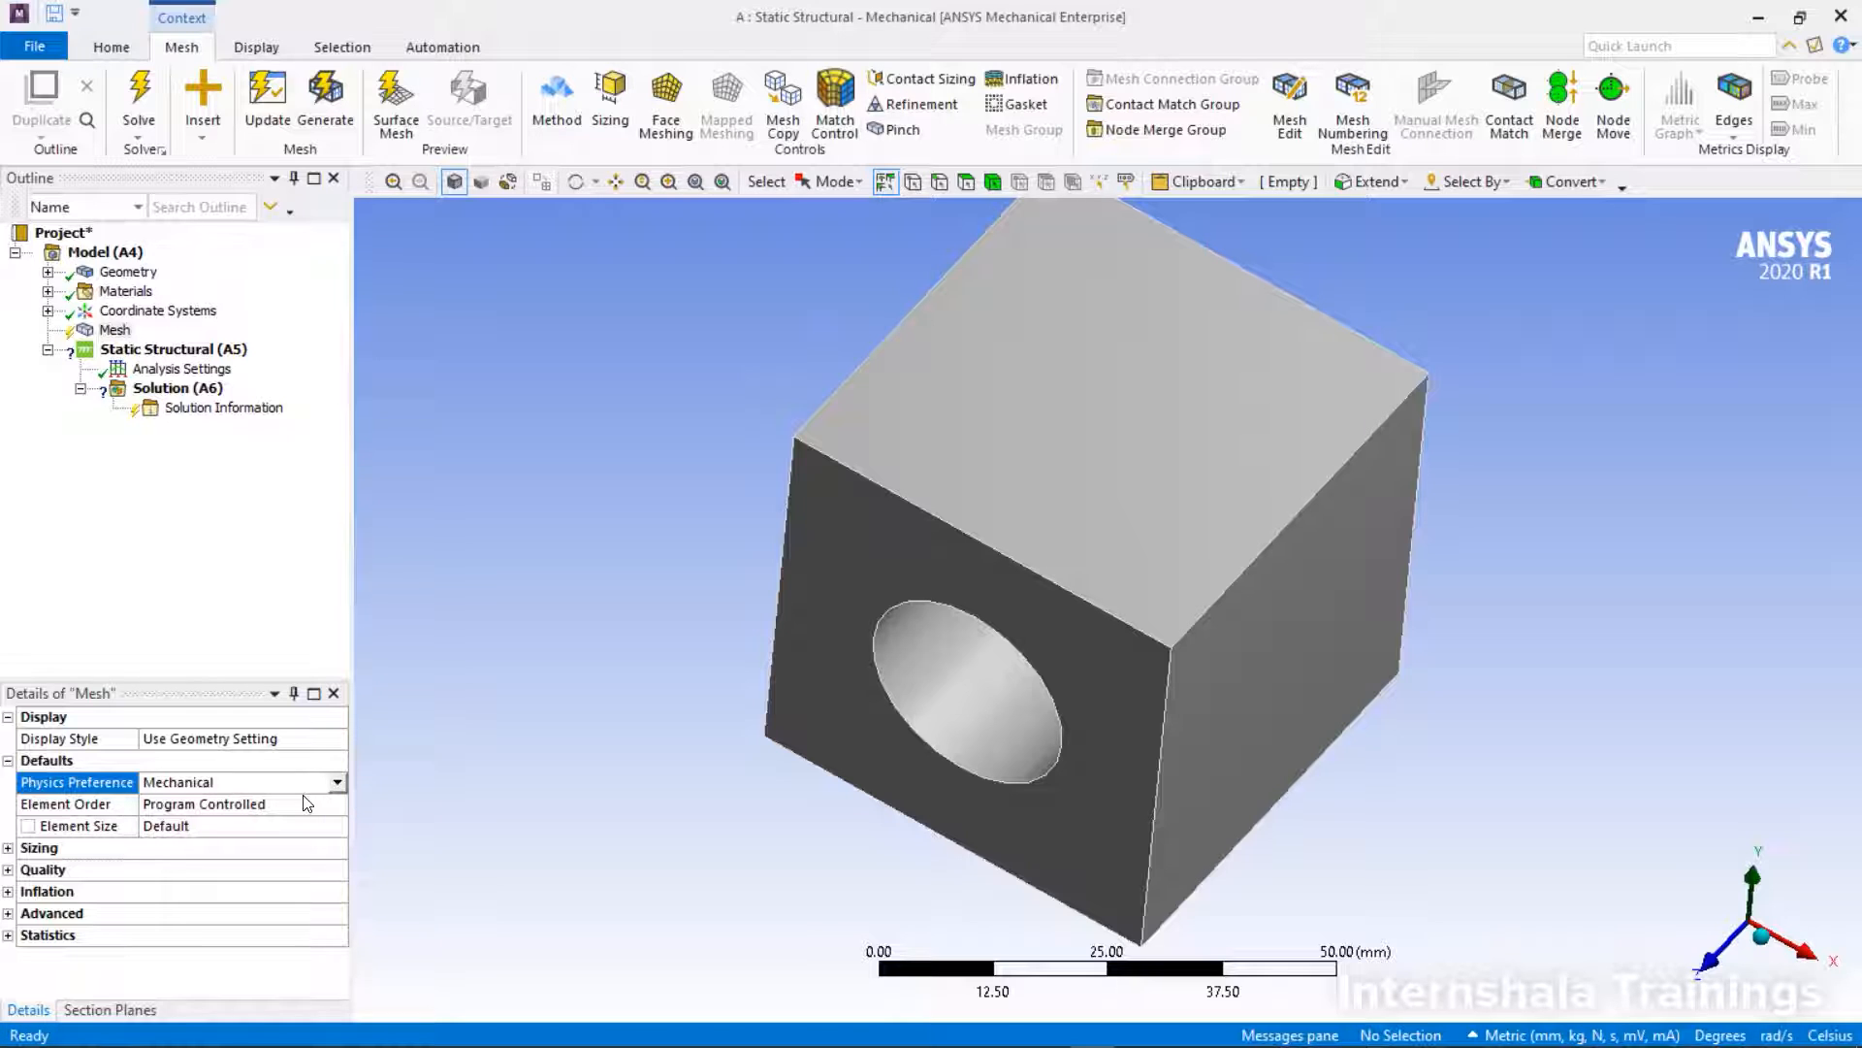
- Keep the element order at Program Controlled and generate the mesh with the default element size
{"action": "left_click", "coordinate": [233, 803]}
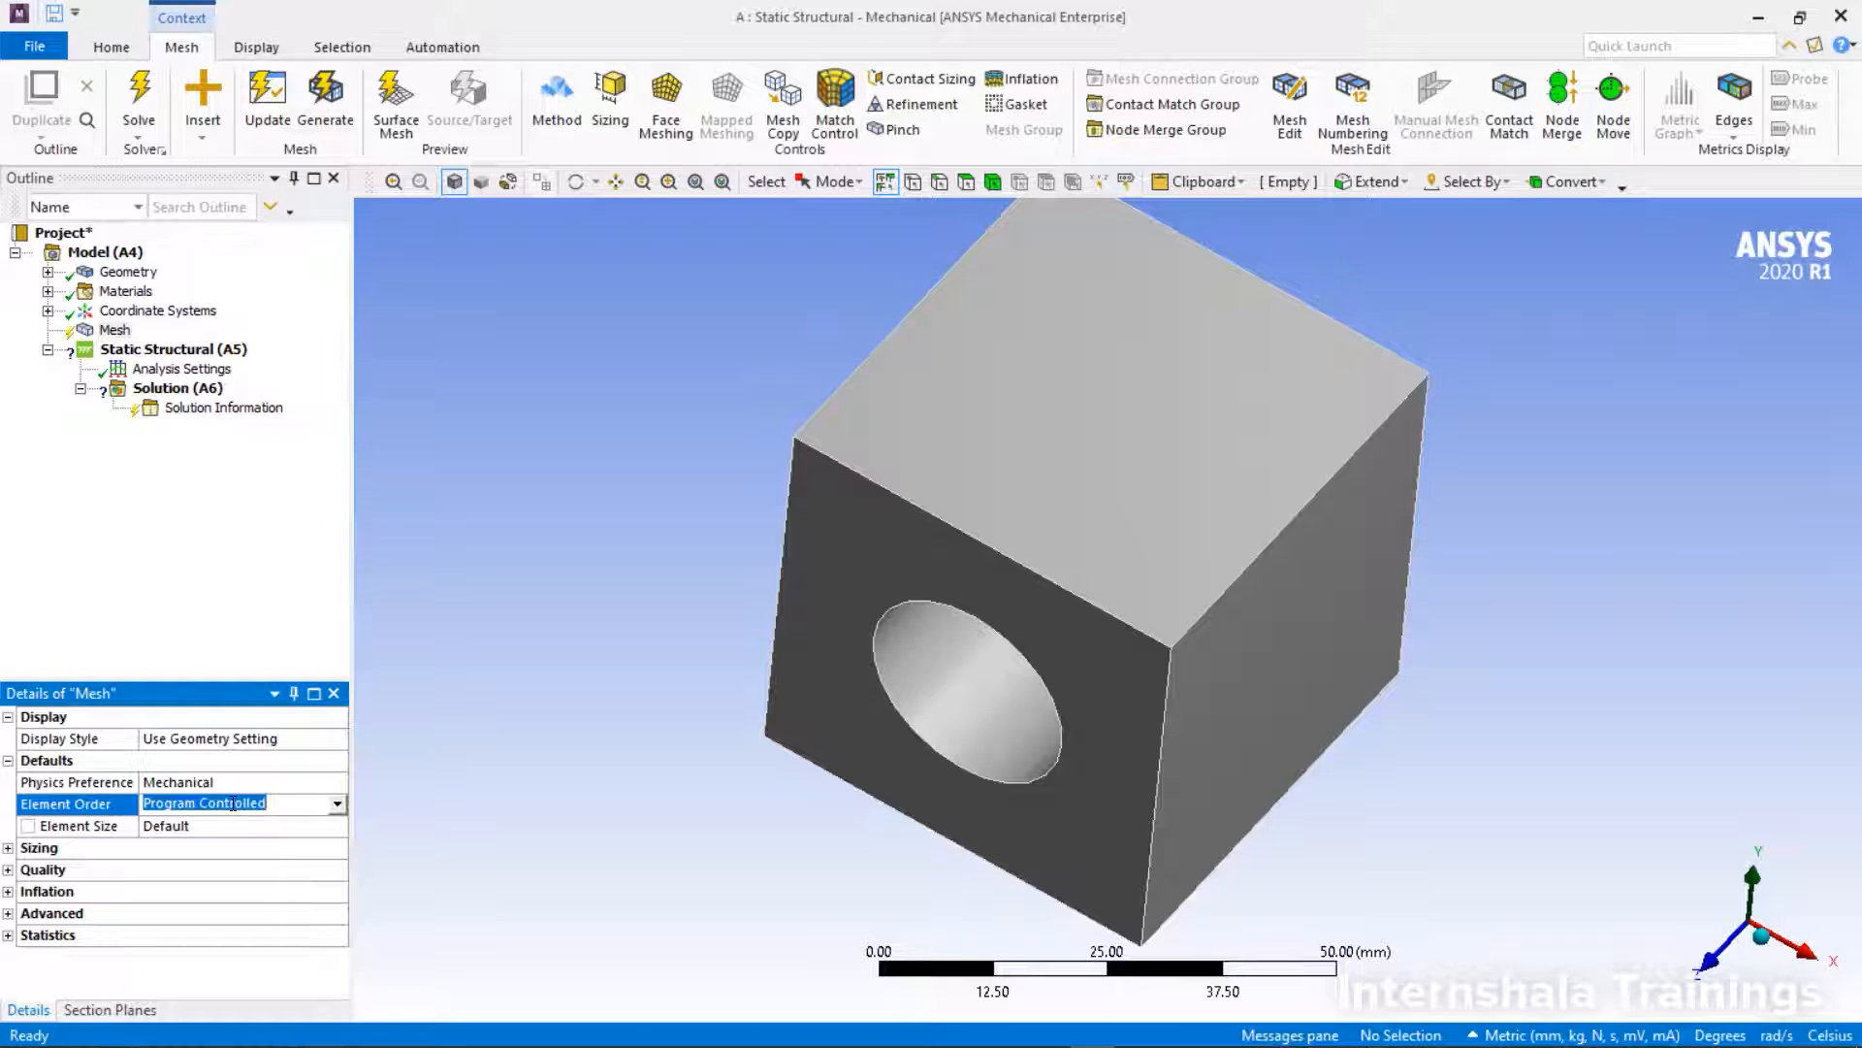
{"action": "left_click", "coordinate": [338, 803]}
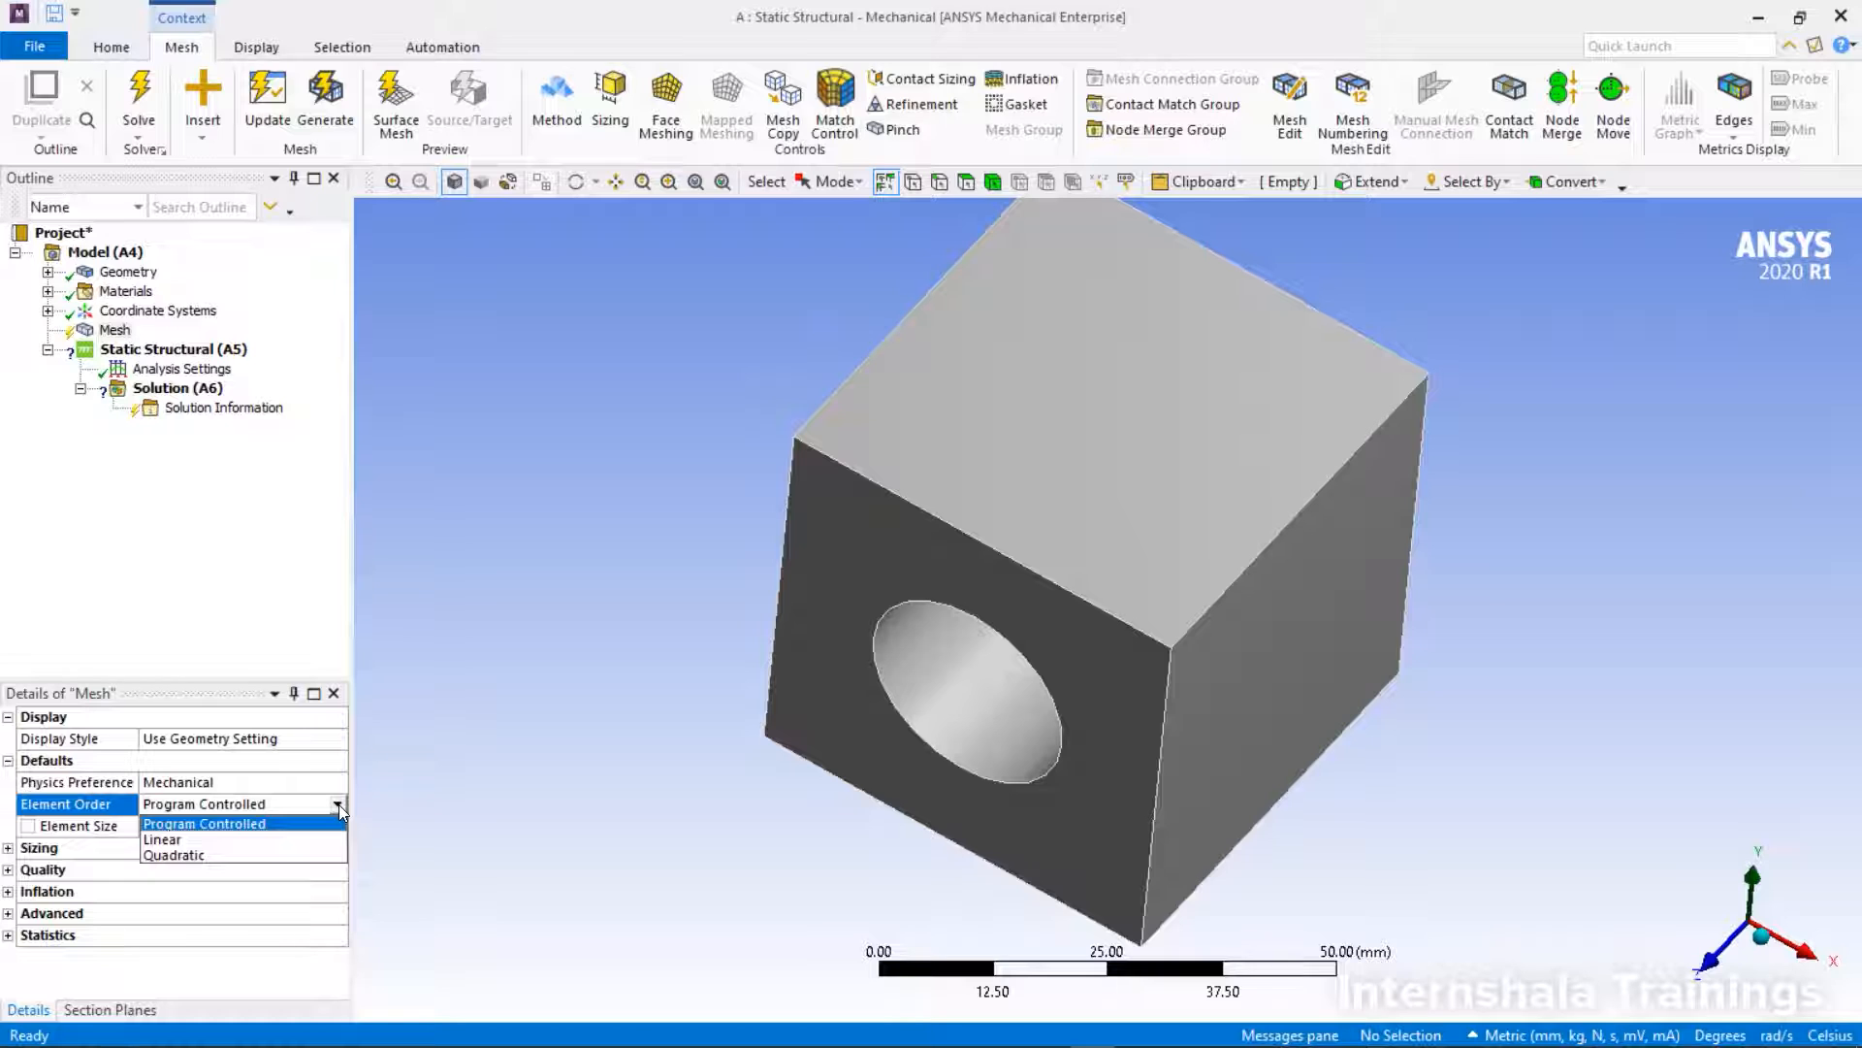
{"action": "left_click", "coordinate": [333, 824]}
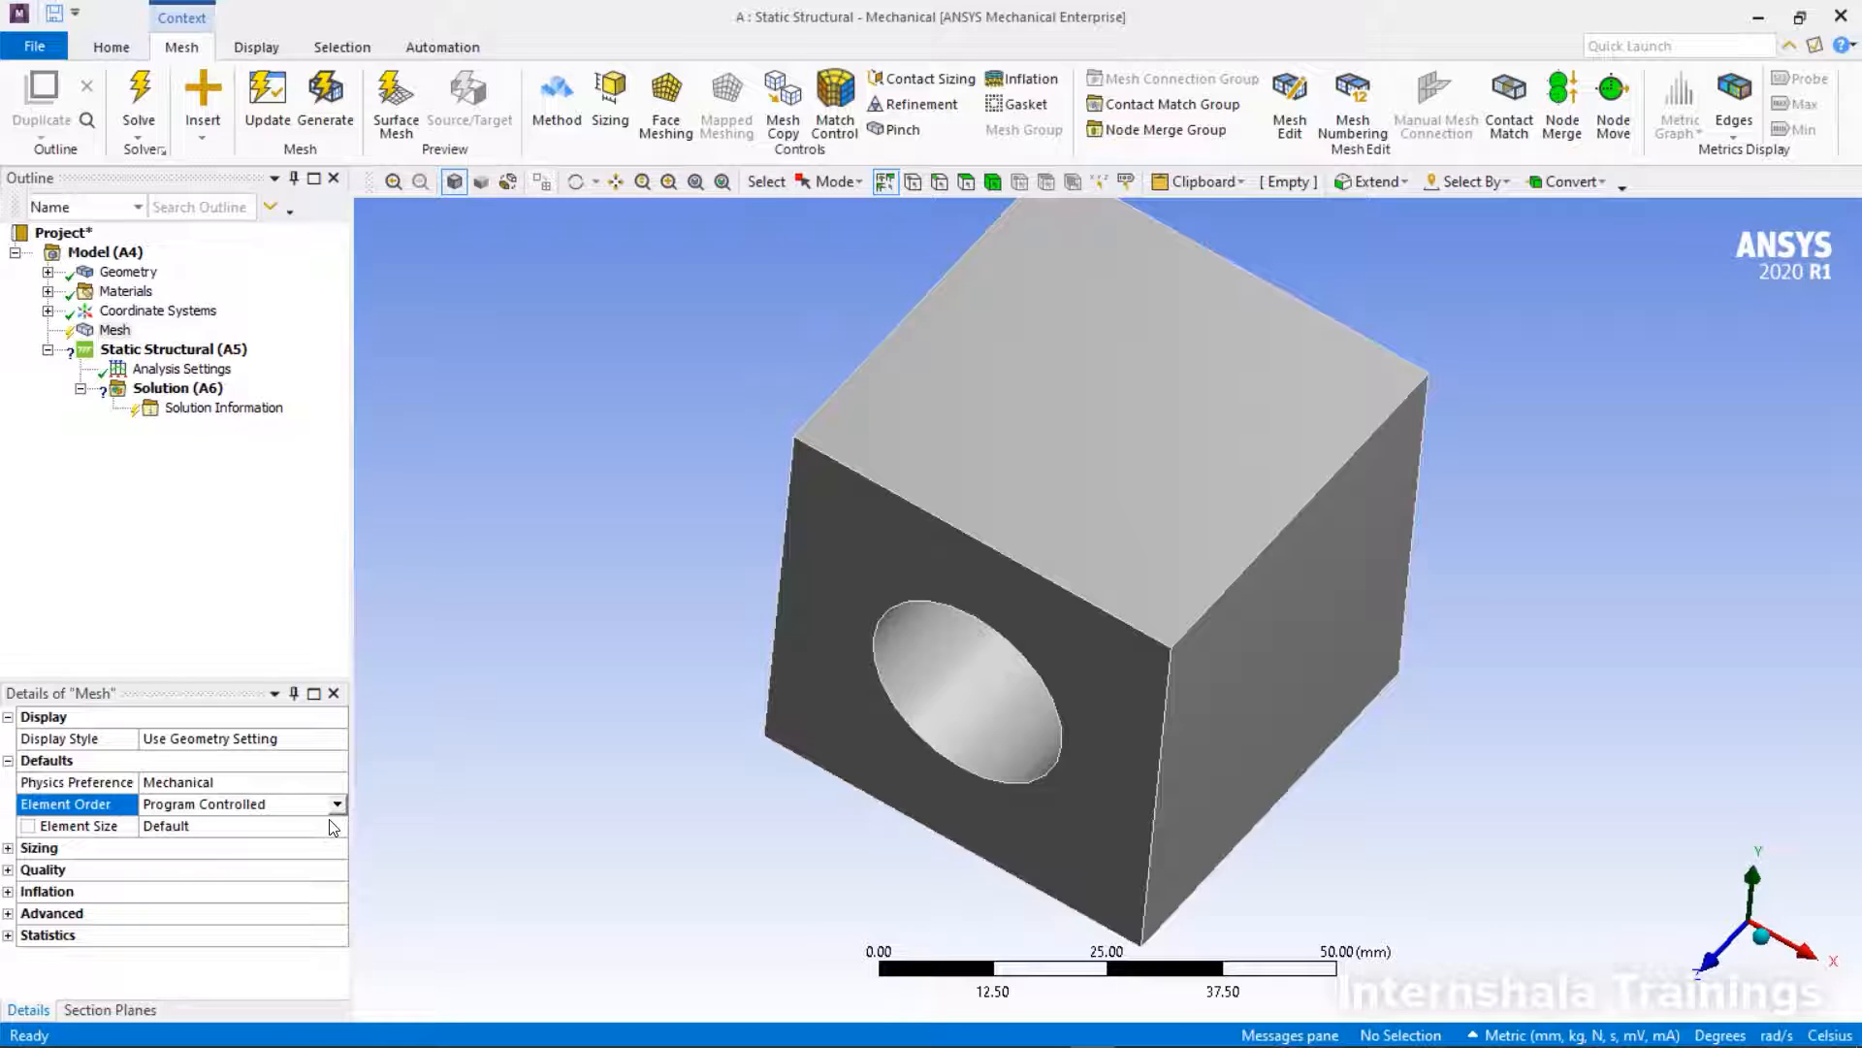
{"action": "right_click", "coordinate": [107, 335]}
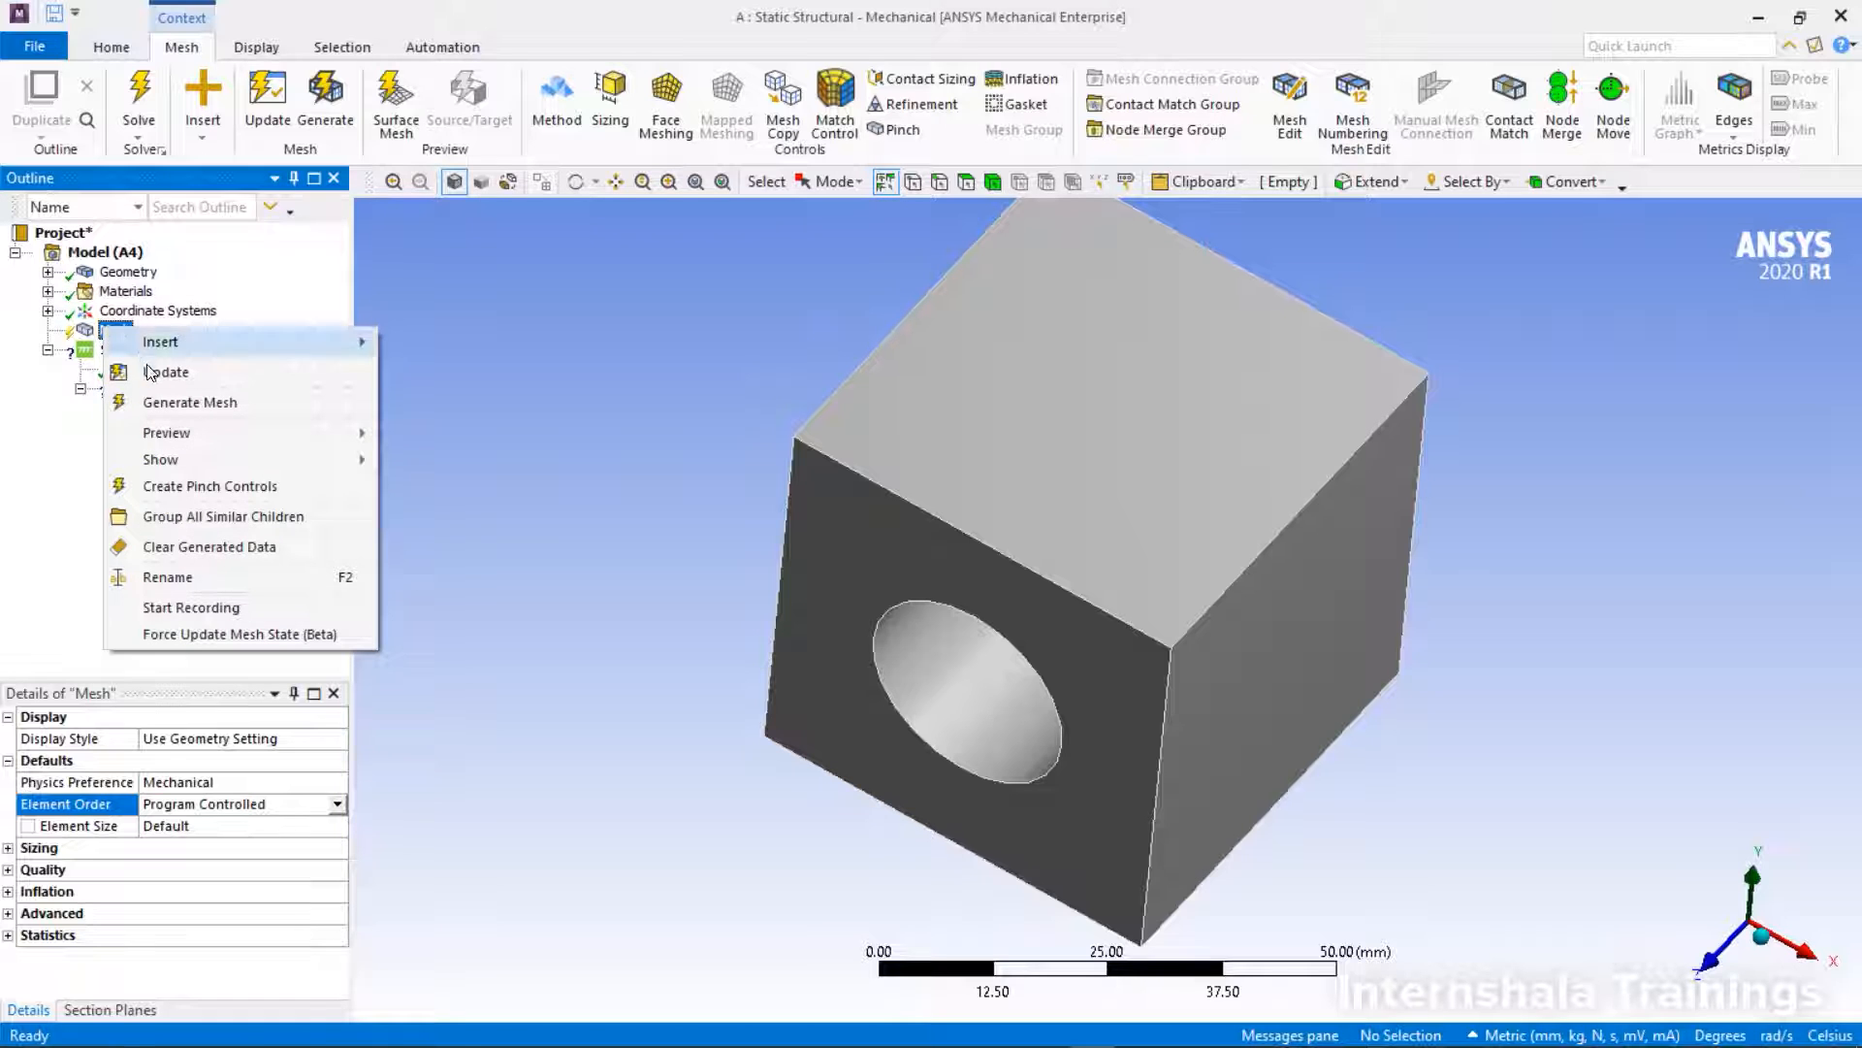
{"action": "left_click", "coordinate": [177, 402]}
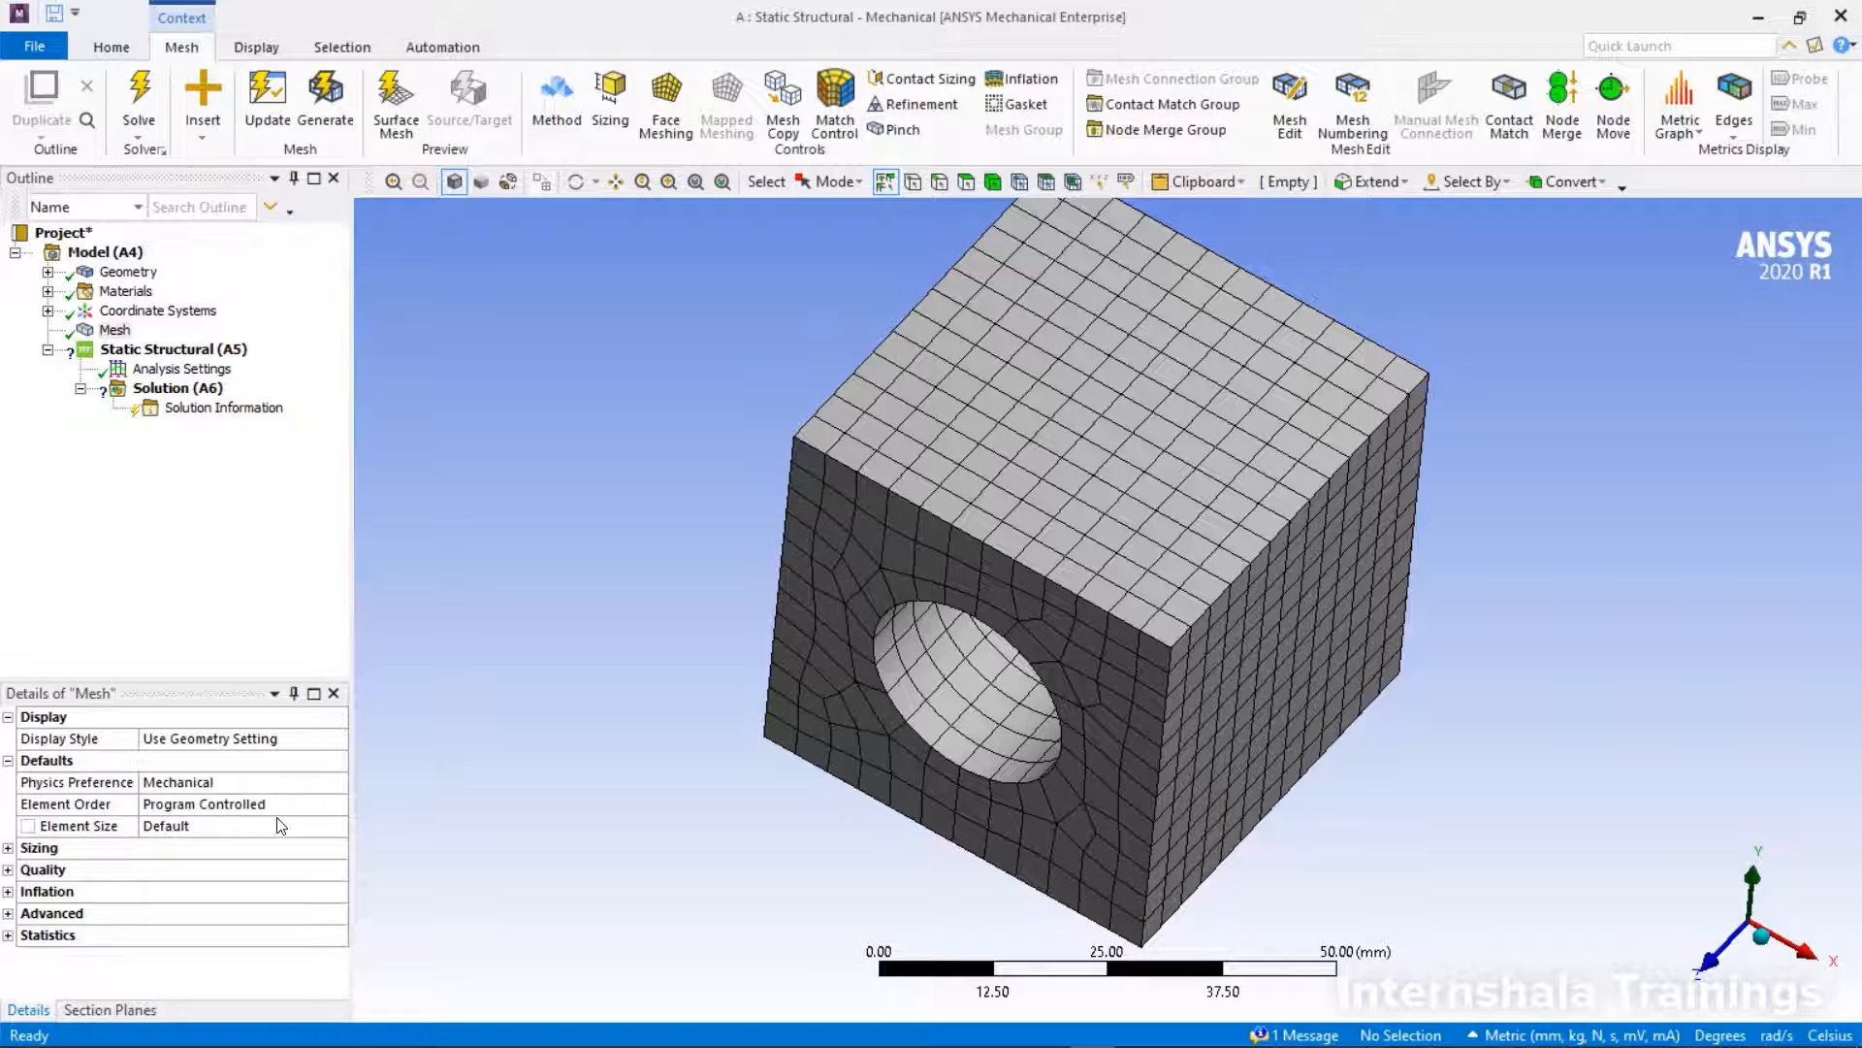
- Set the mesh's element size to 10 mm and regenerate the mesh on the cube with the hole
{"action": "left_click", "coordinate": [228, 827]}
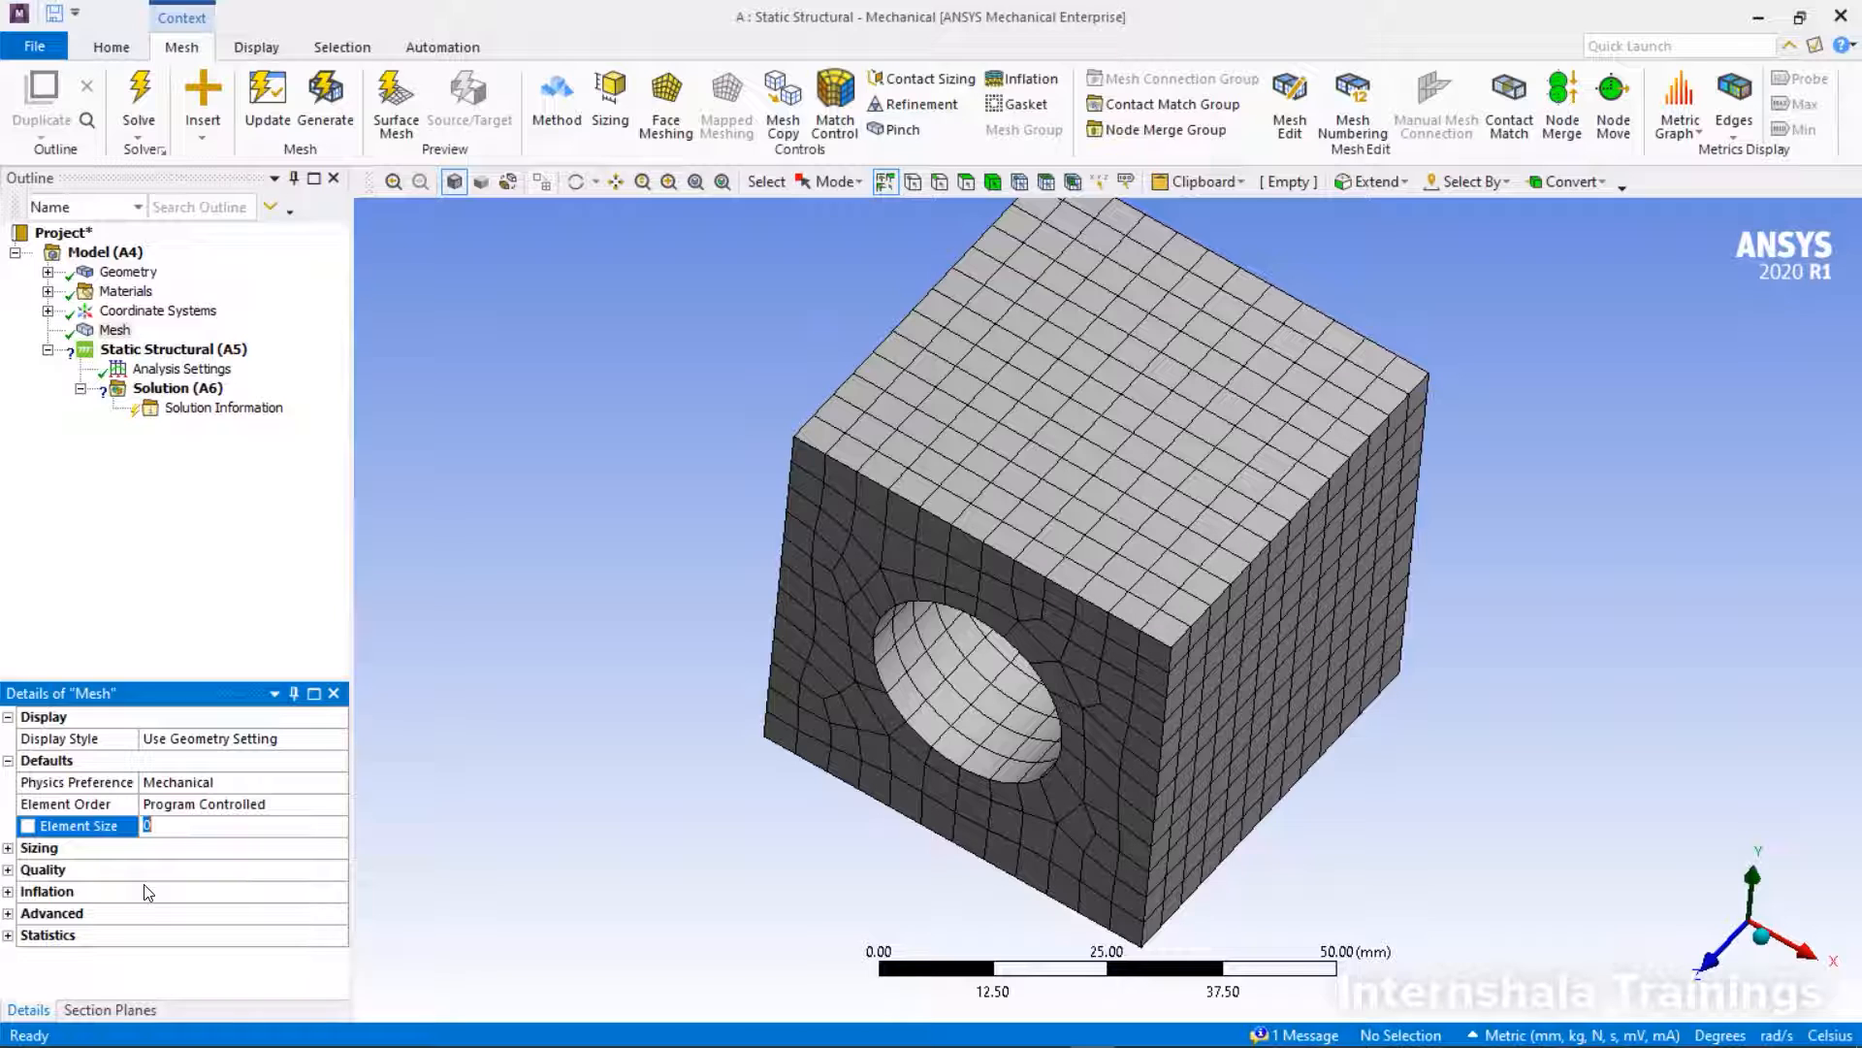
{"action": "type", "text": "10"}
{"action": "key", "text": "Return"}
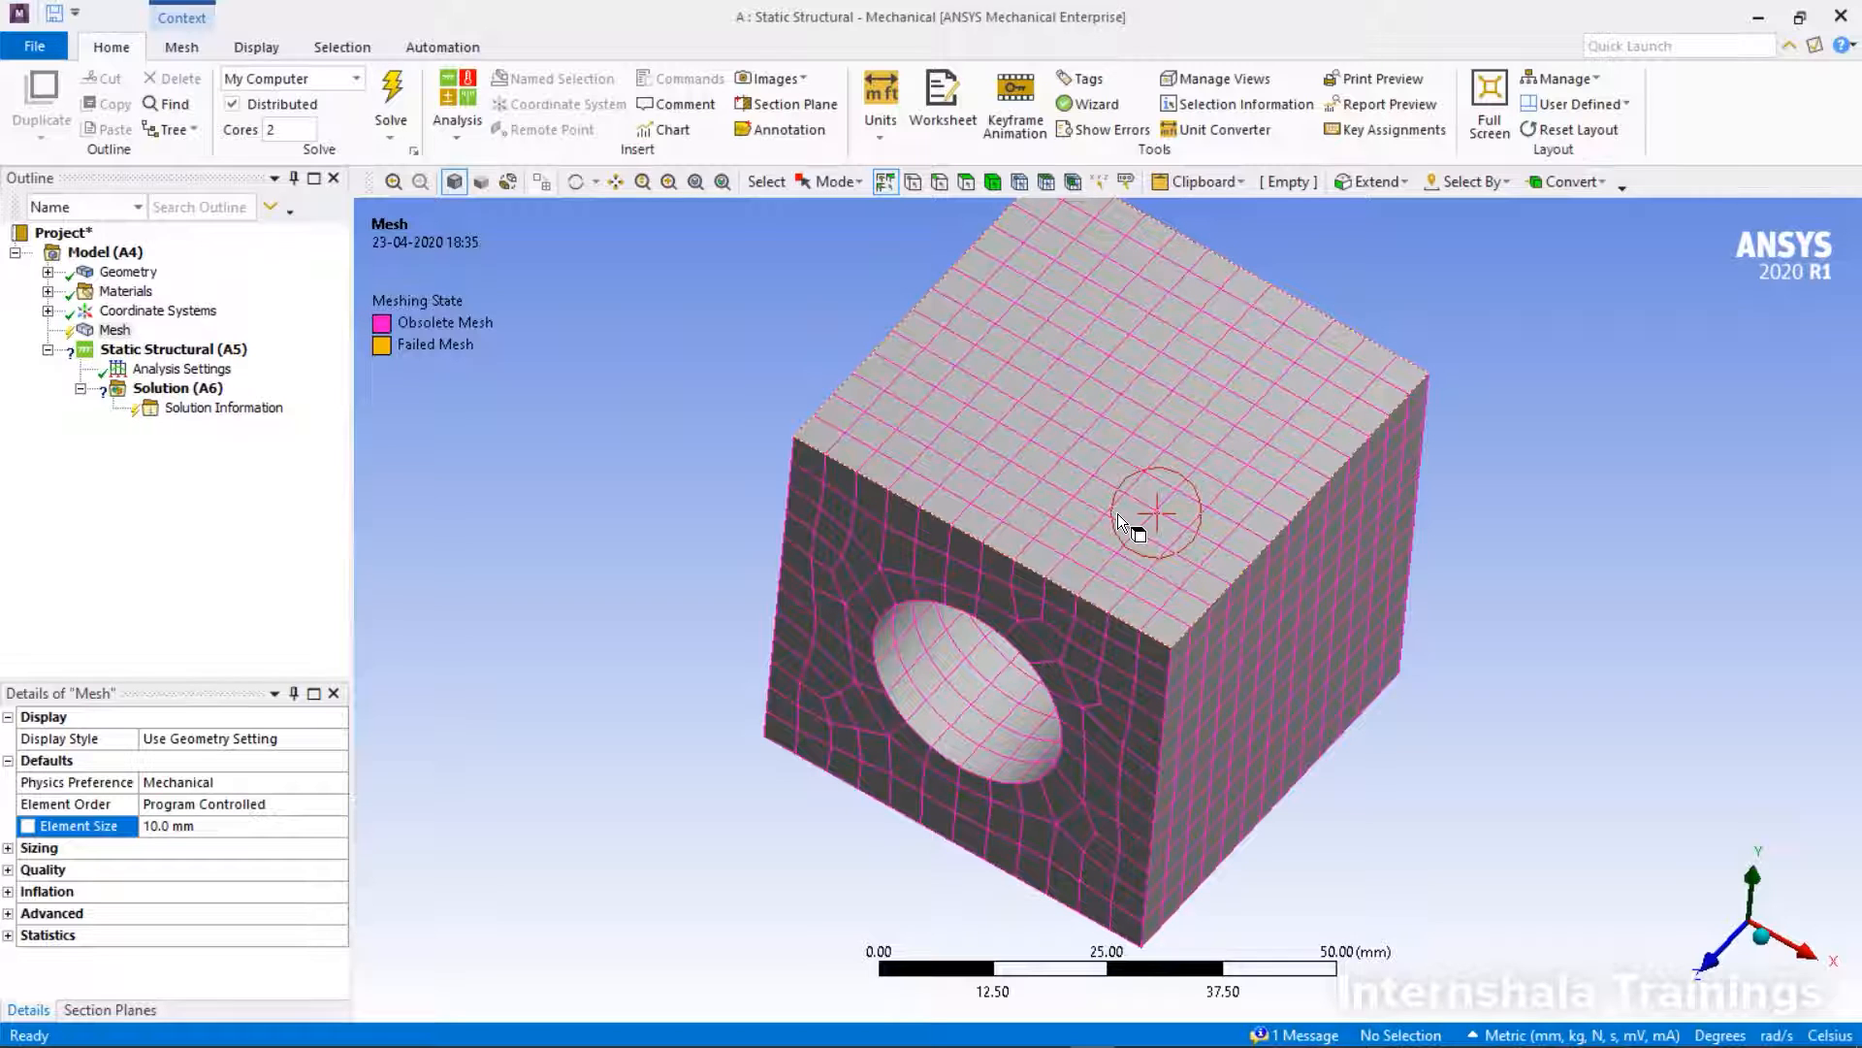
{"action": "right_click", "coordinate": [113, 331]}
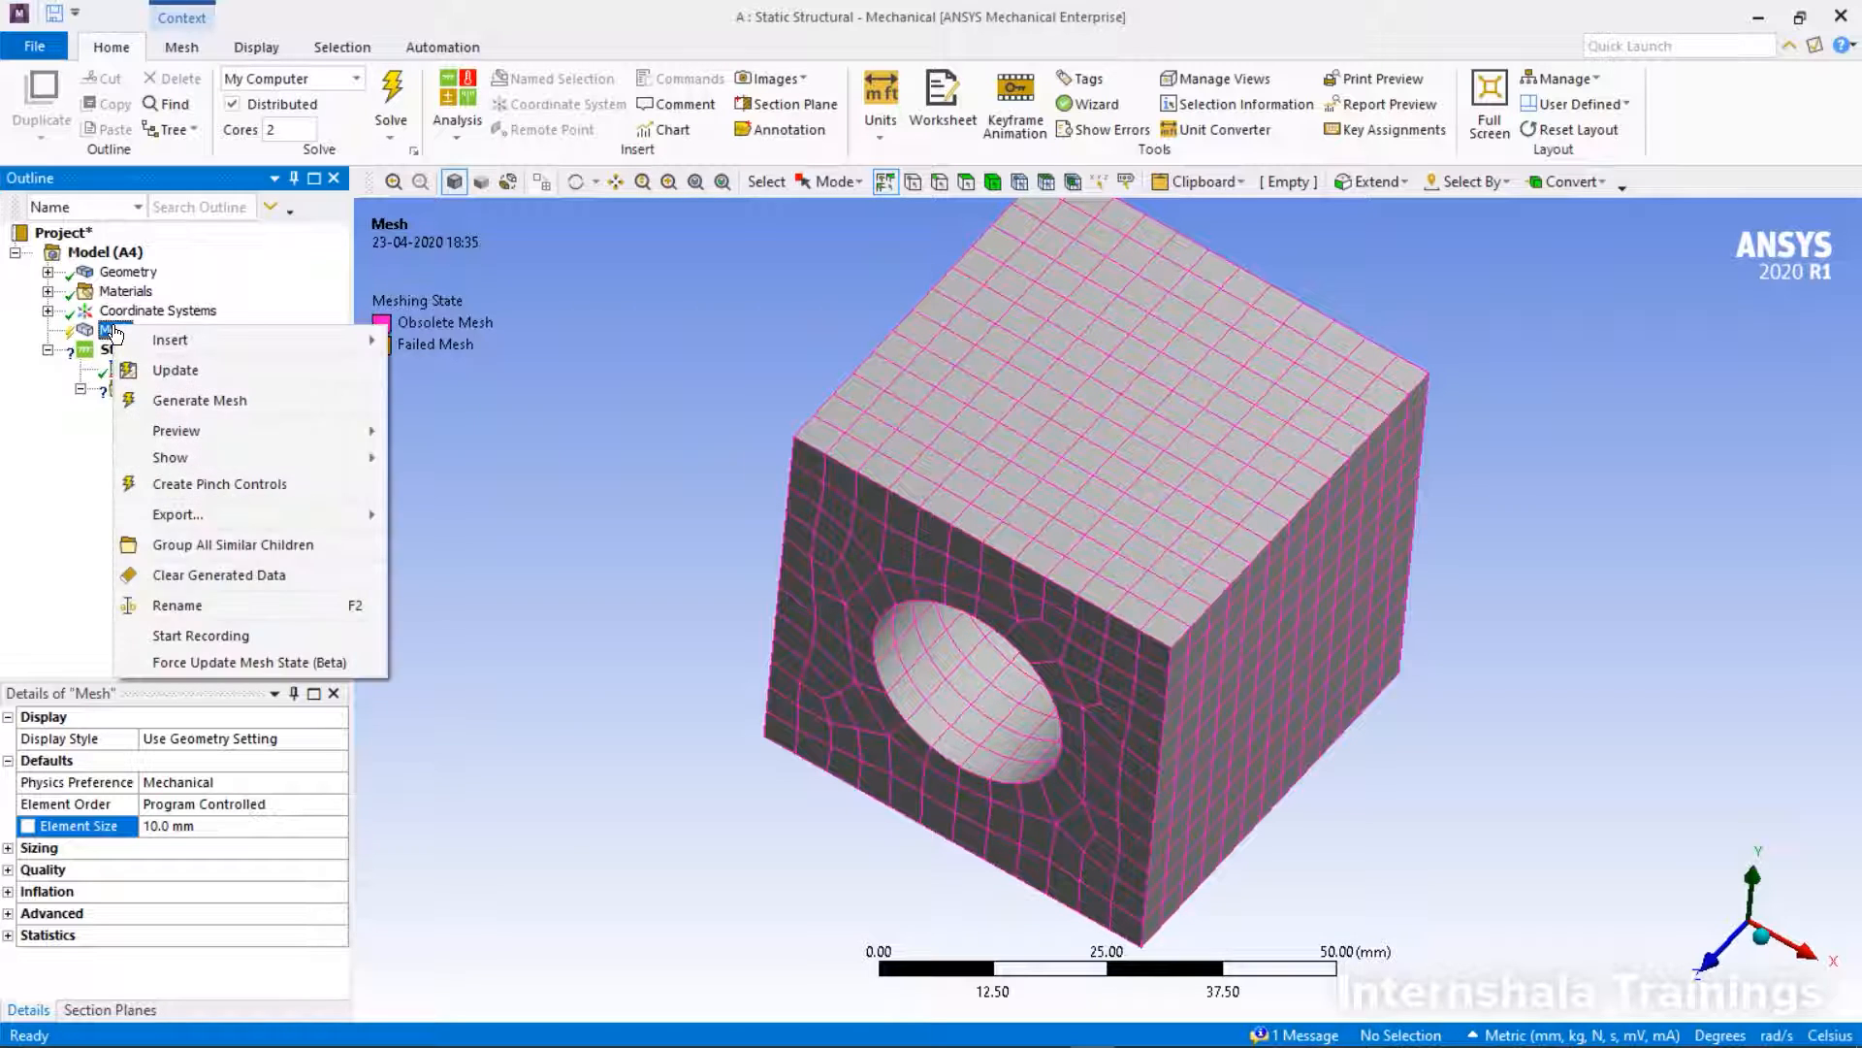
{"action": "left_click", "coordinate": [209, 394]}
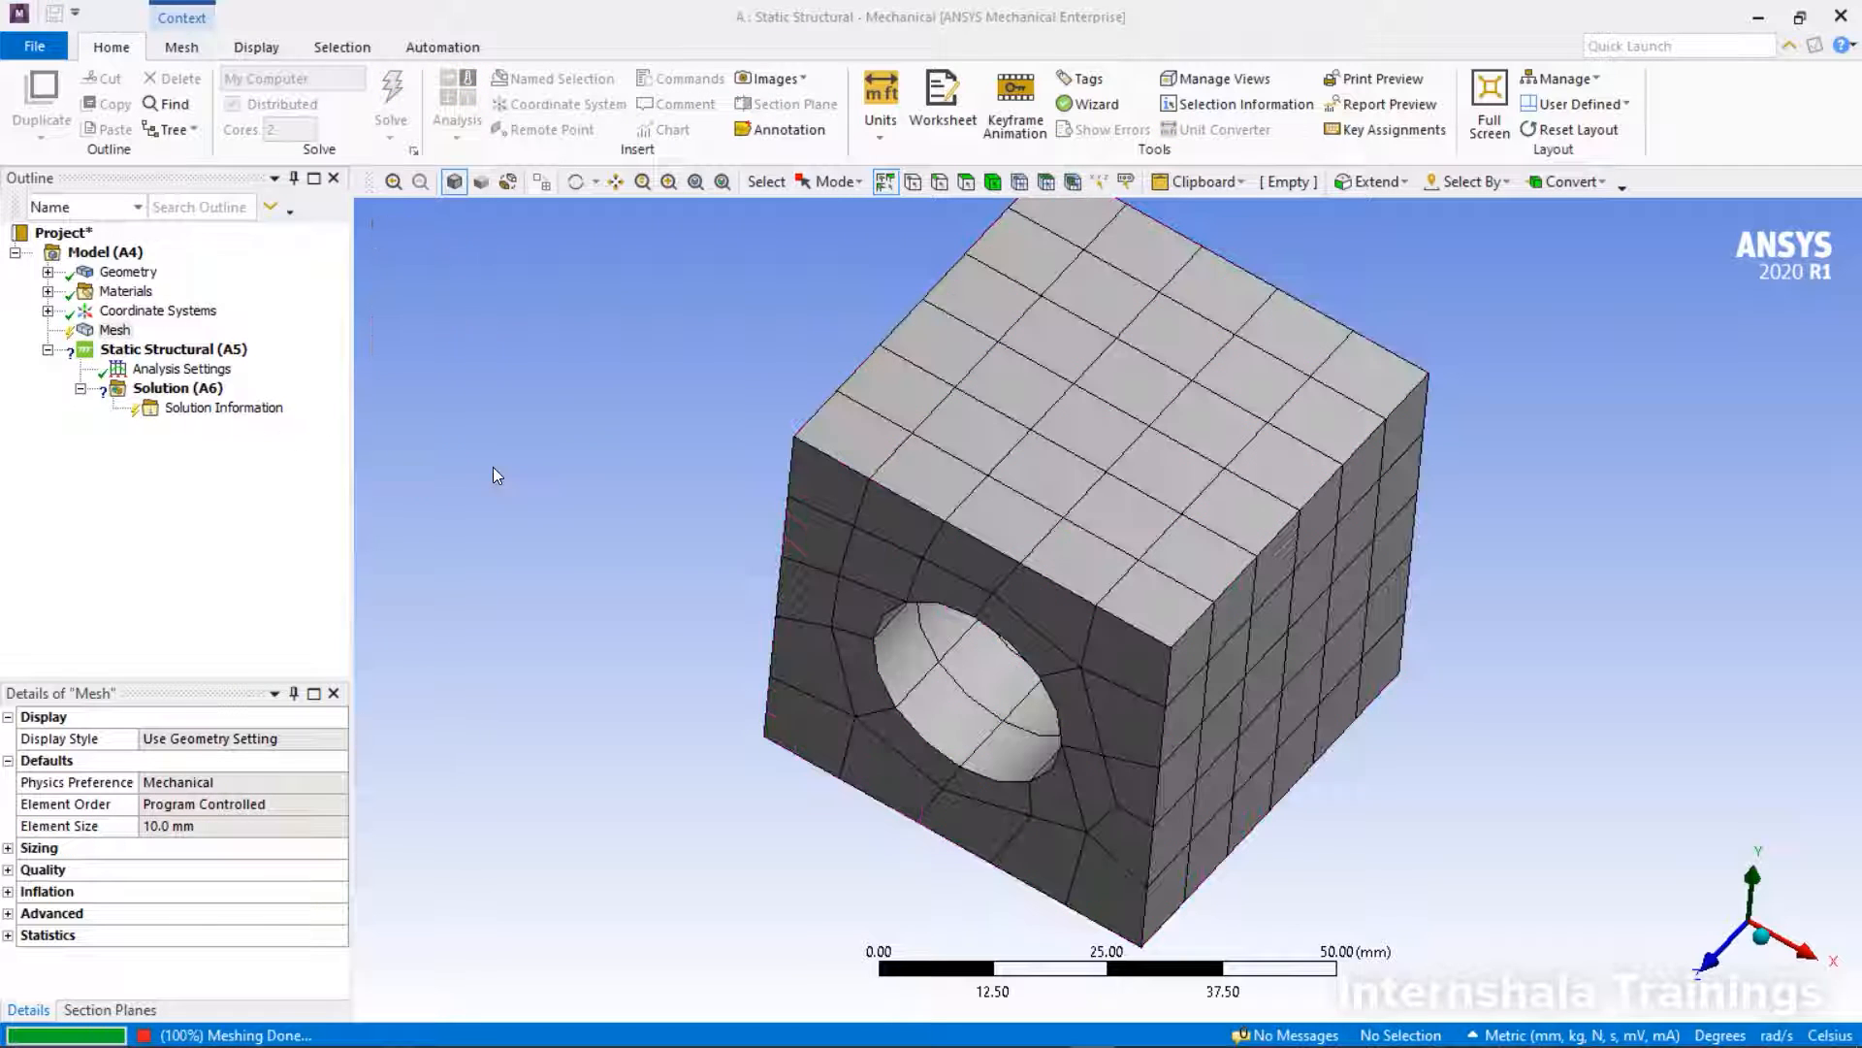
{"action": "middle_click_drag", "start_coordinate": [890, 485], "coordinate": [812, 438]}
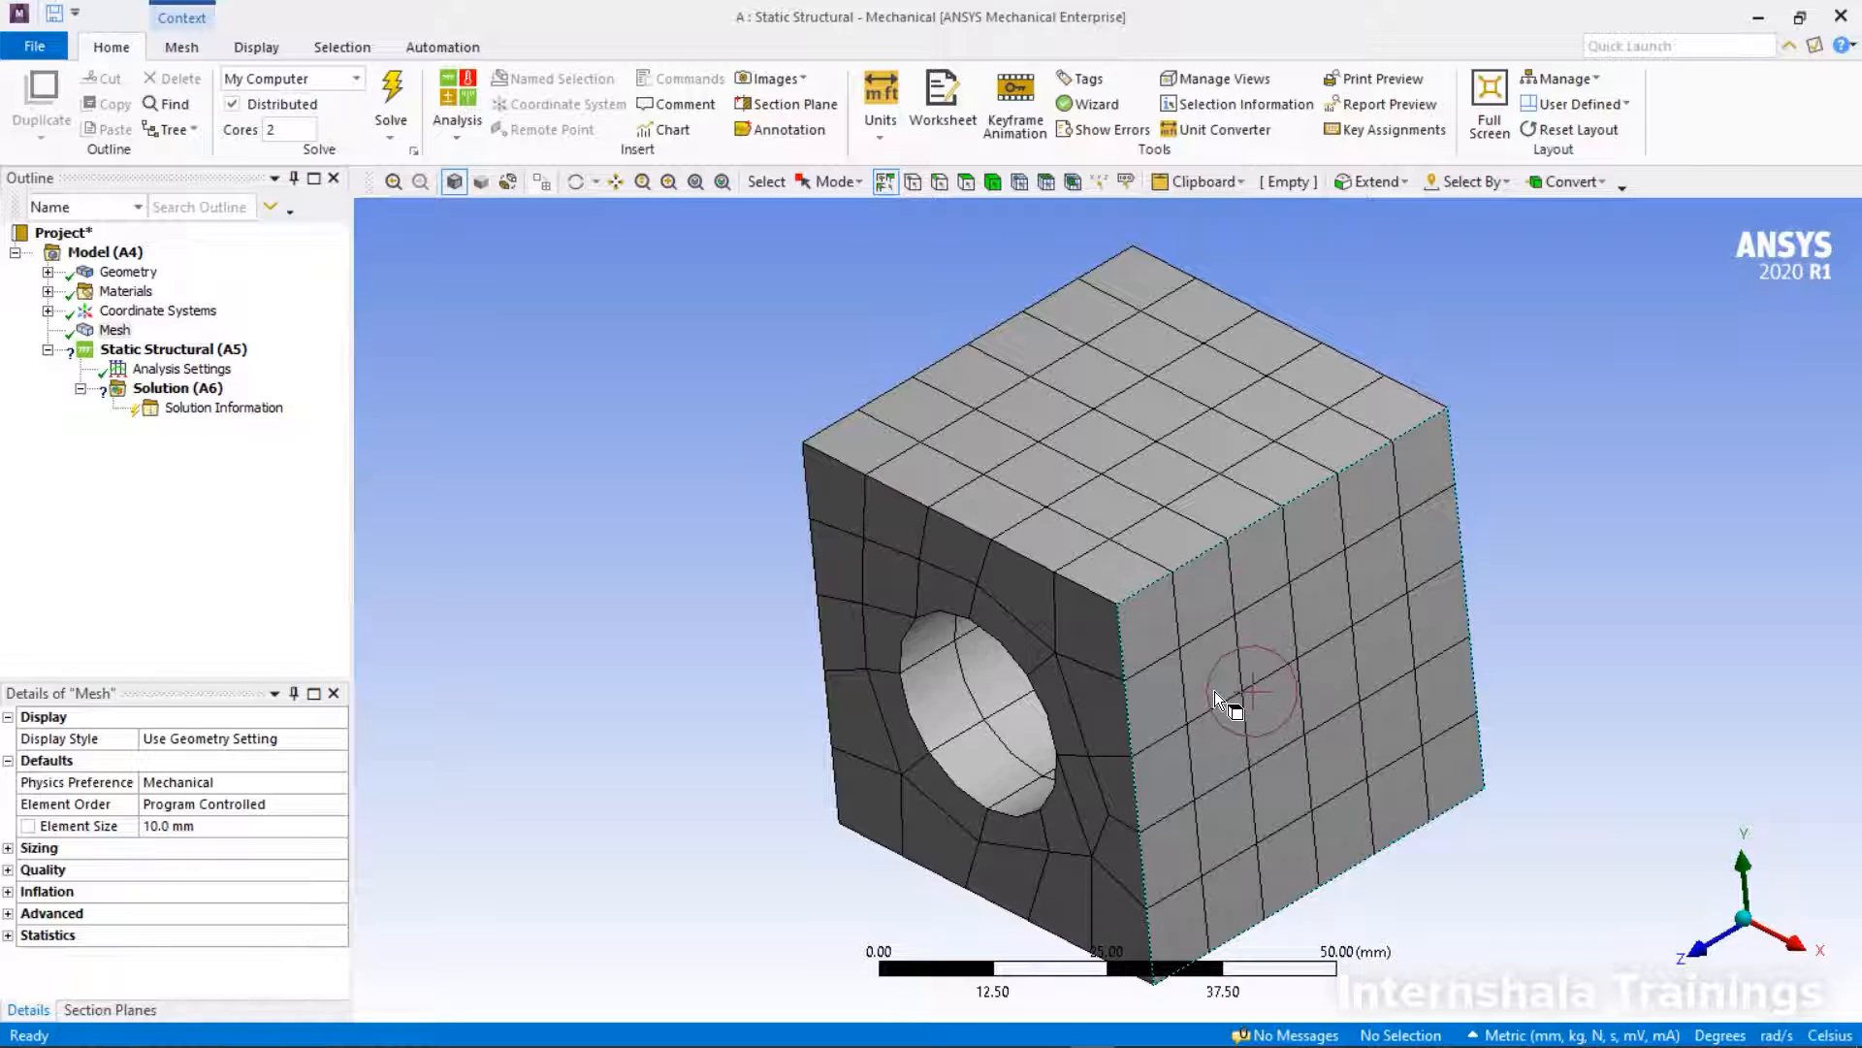
- Set the mesh's element size to 2 mm and regenerate the mesh
{"action": "left_click", "coordinate": [230, 830]}
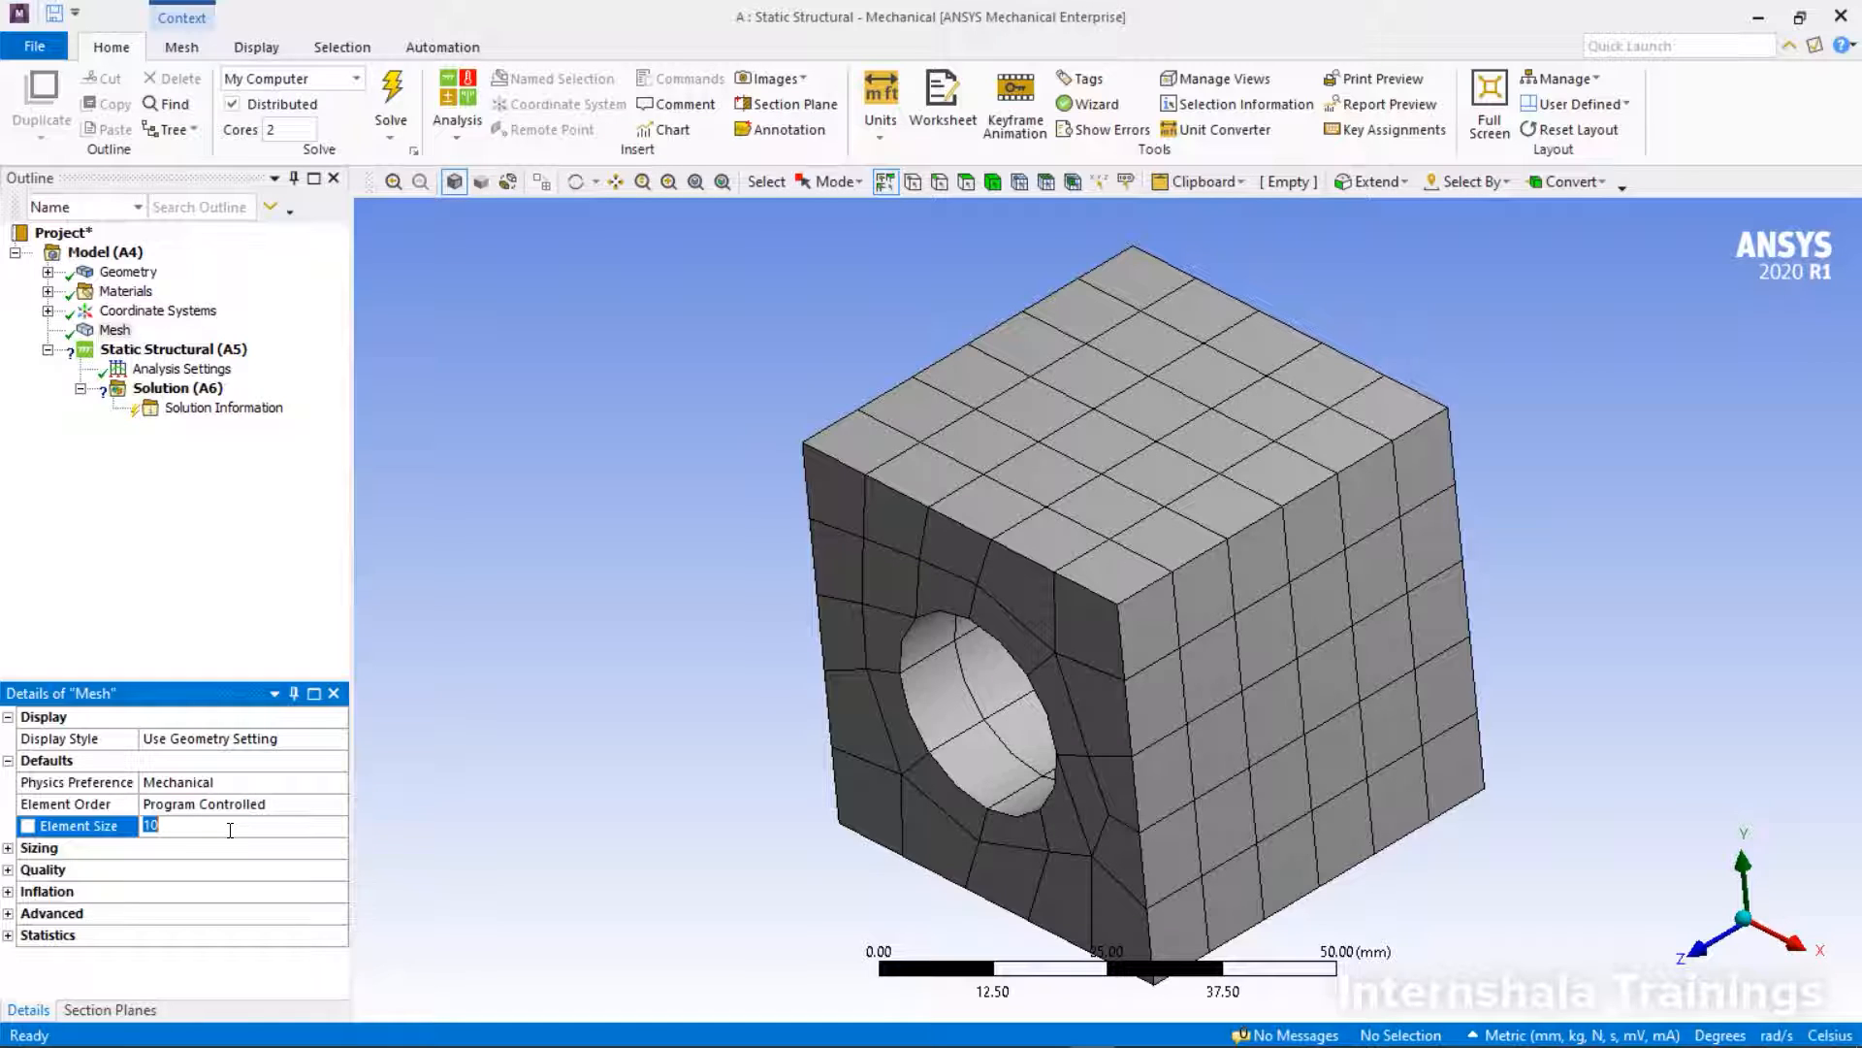
{"action": "type", "text": "2"}
{"action": "key", "text": "Return"}
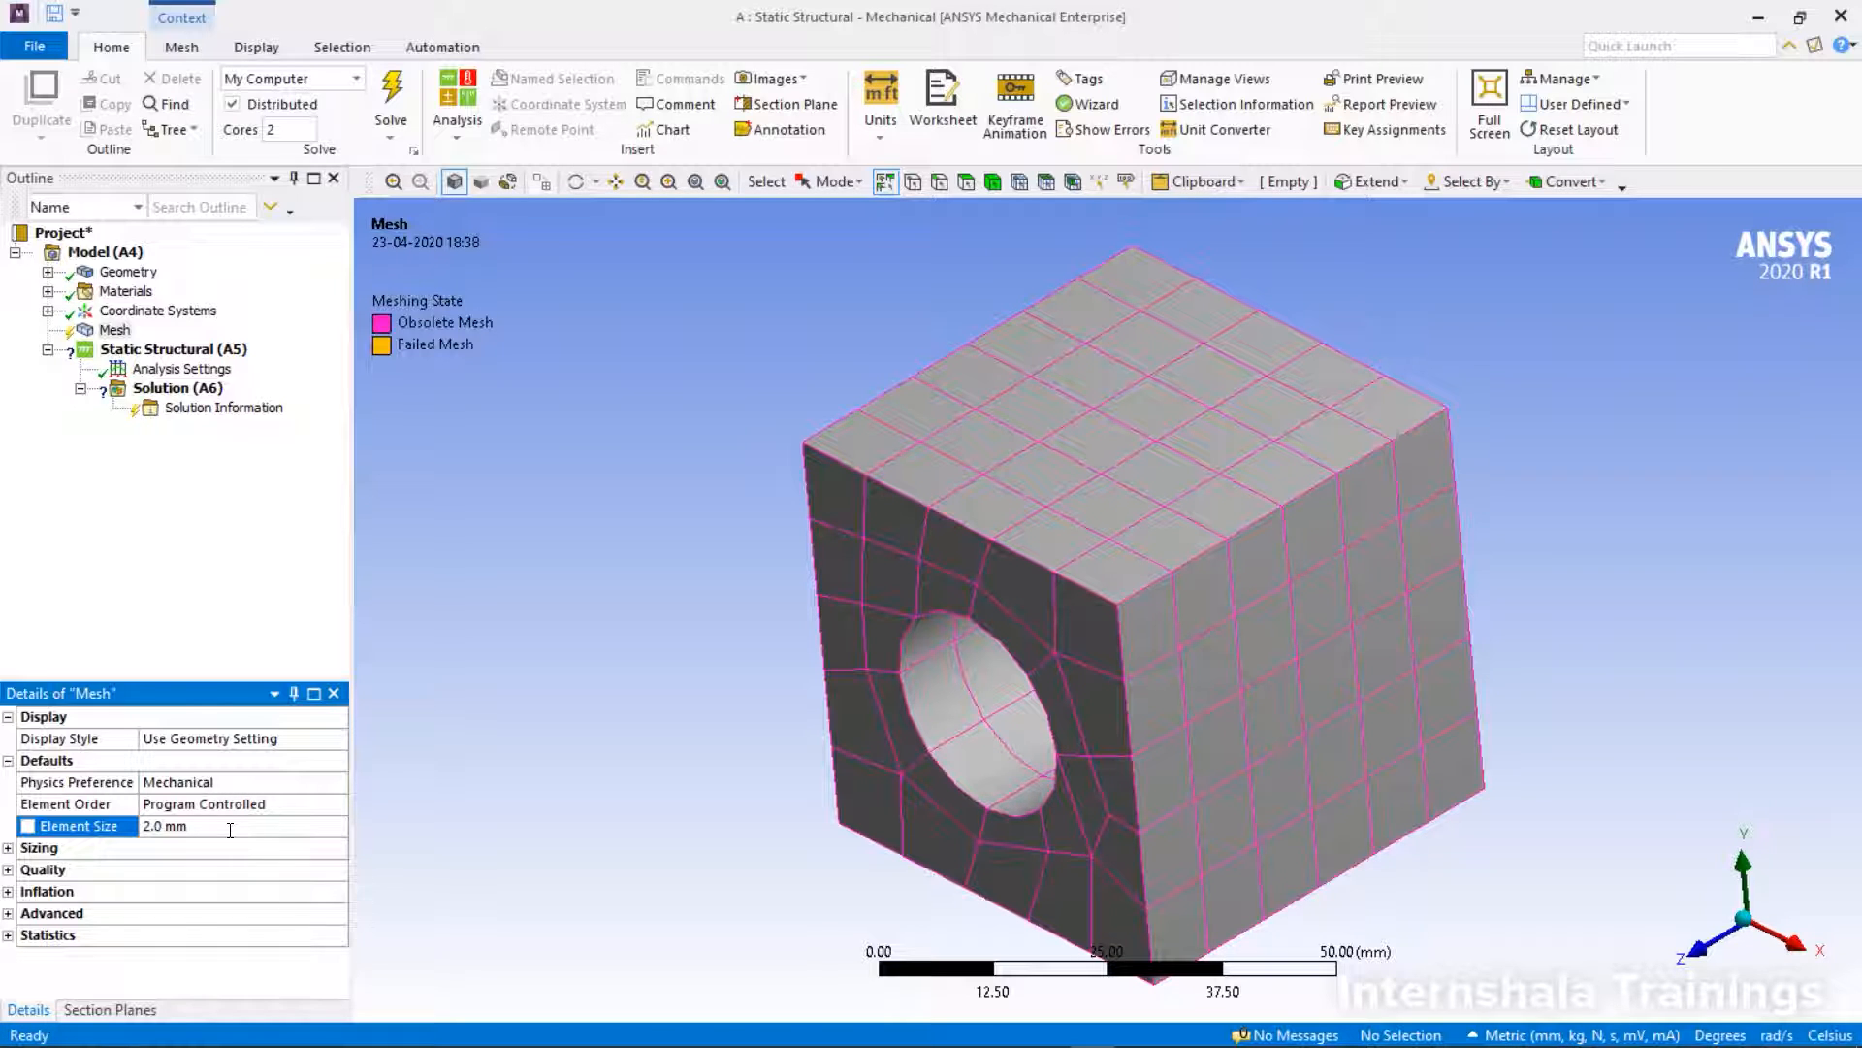
{"action": "right_click", "coordinate": [105, 331]}
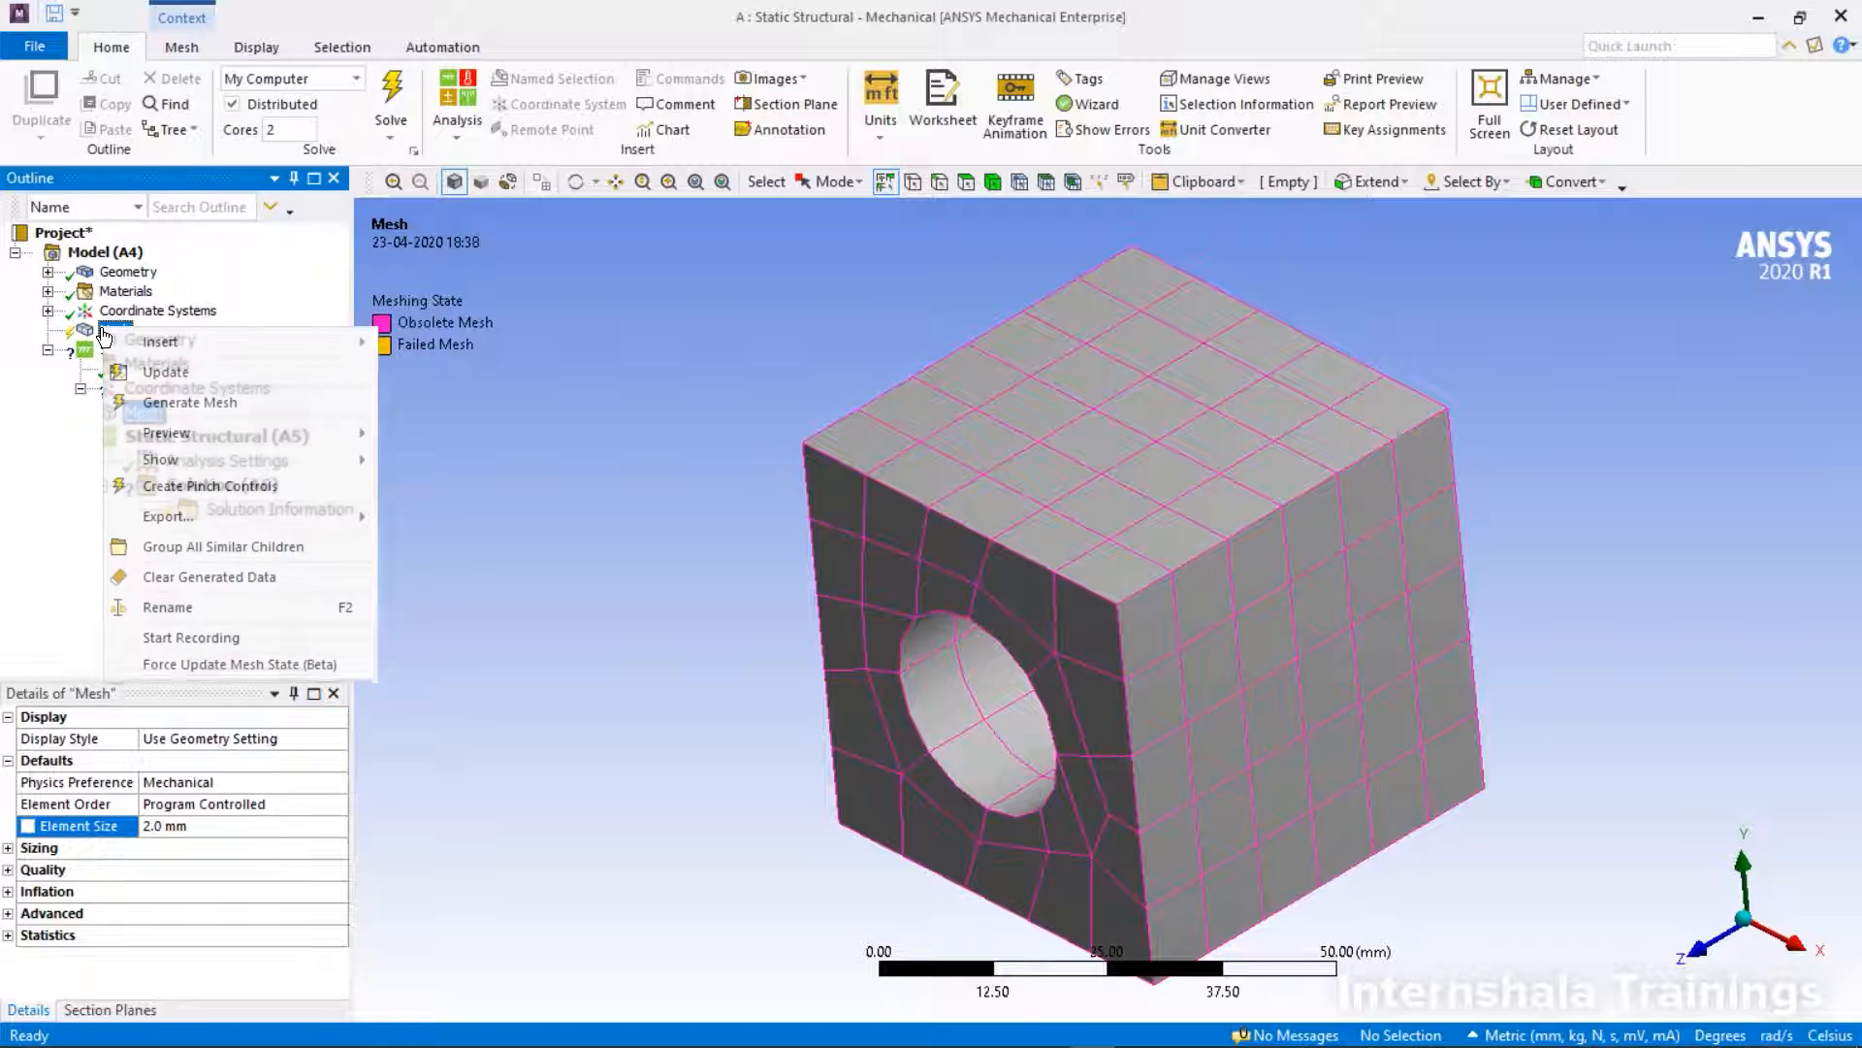
{"action": "left_click", "coordinate": [146, 403]}
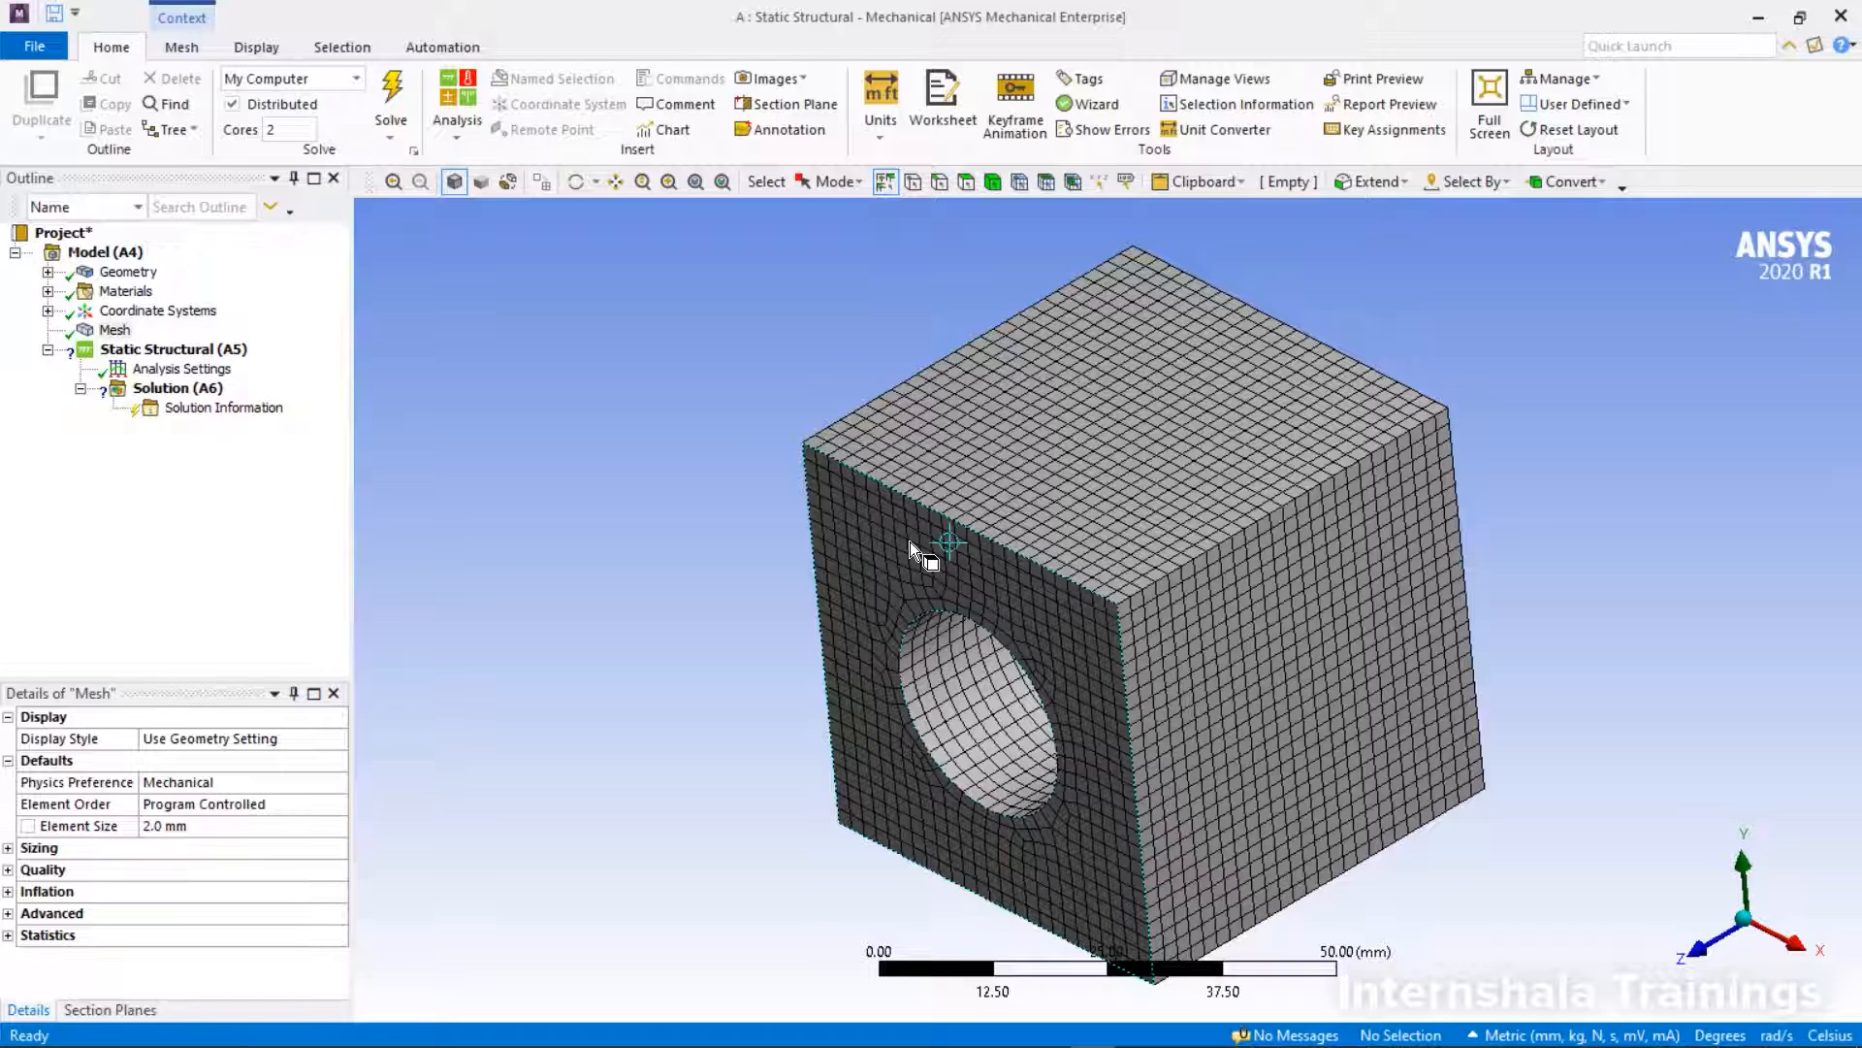
- Expand the mesh's sizing settings and statistics to examine the node and element counts
{"action": "double_click", "coordinate": [21, 851]}
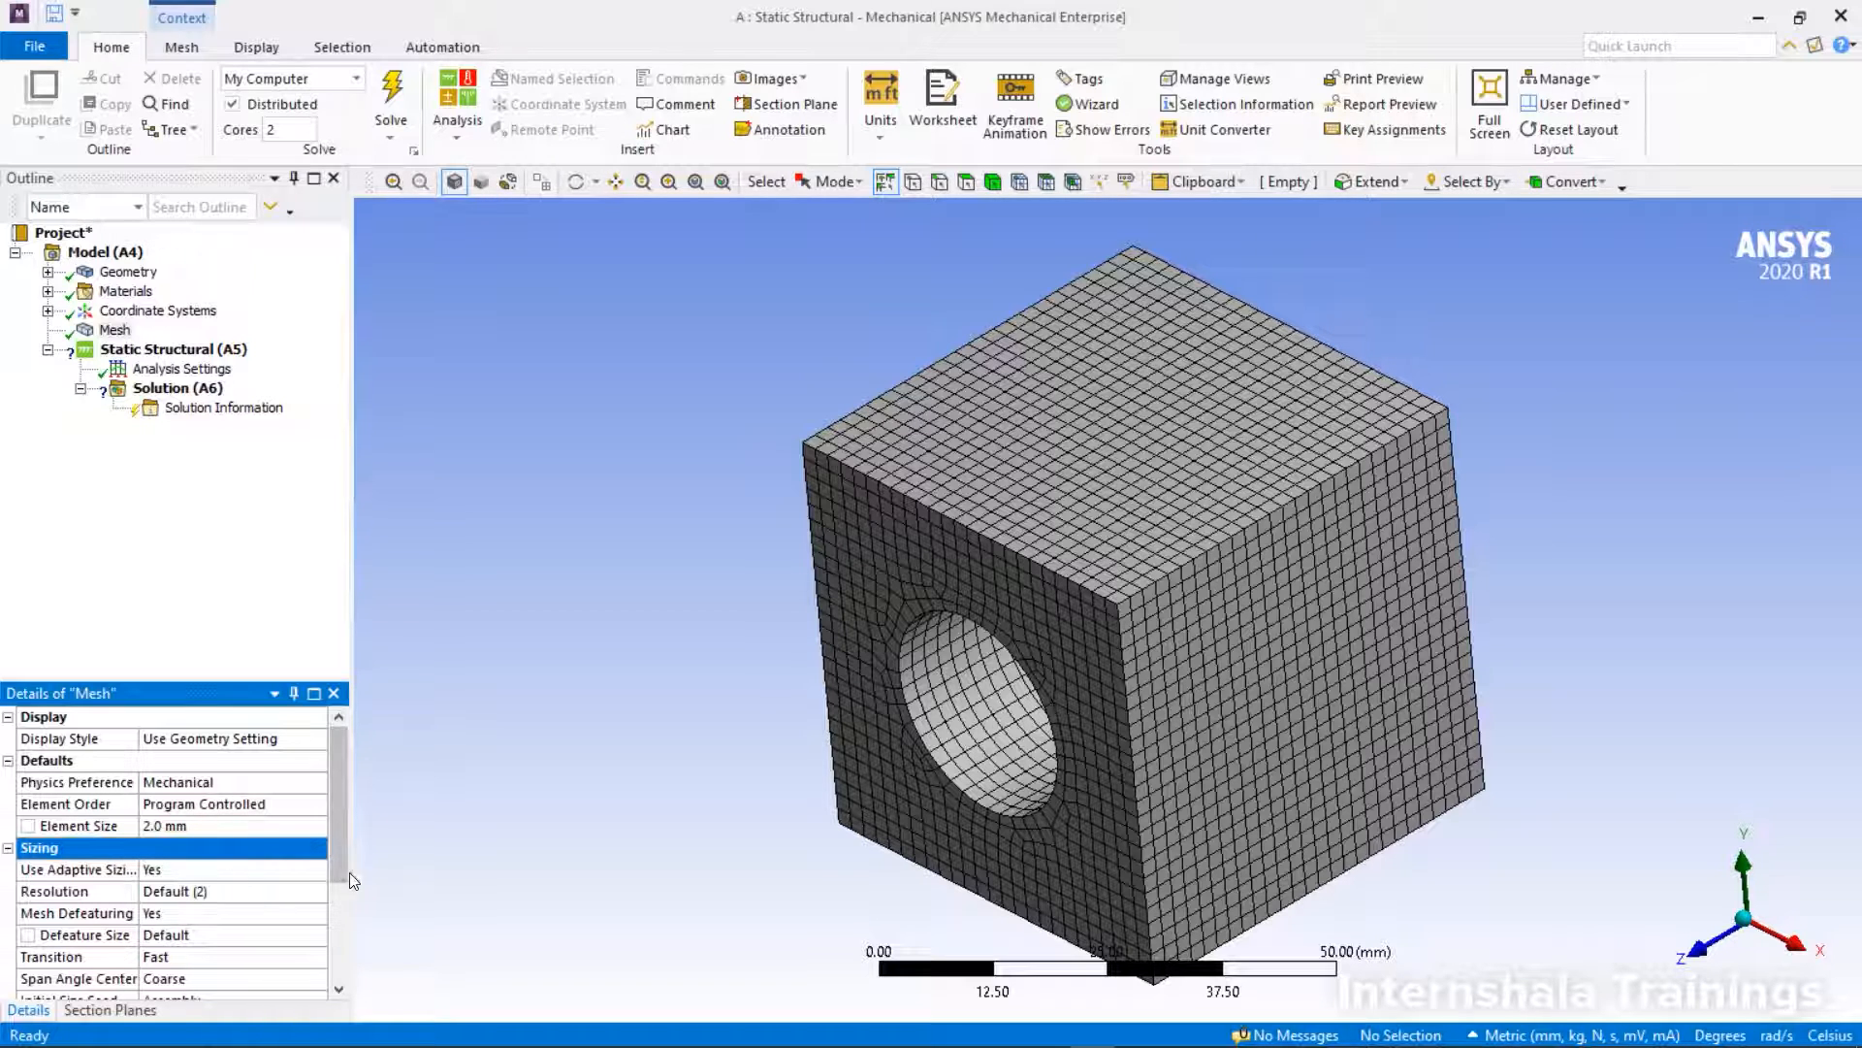
{"action": "left_click_drag", "start_coordinate": [344, 871], "coordinate": [335, 980]}
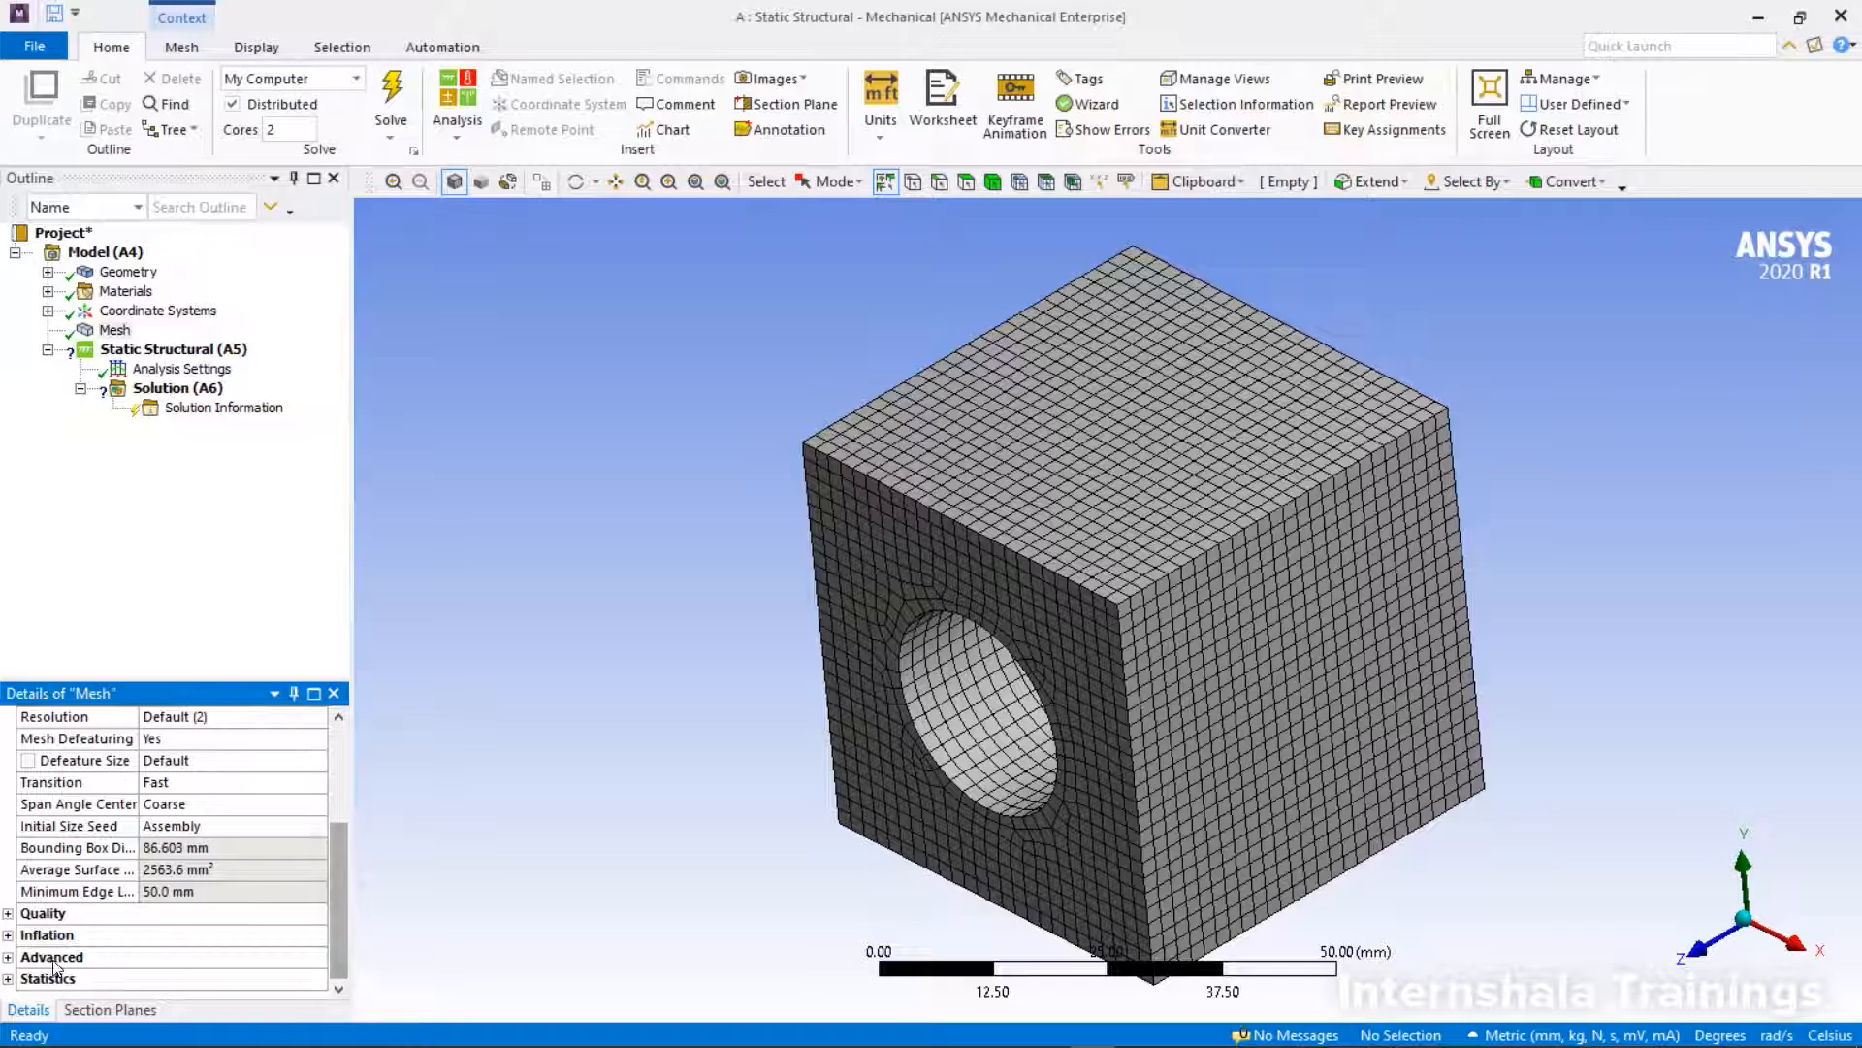
{"action": "left_click", "coordinate": [8, 978]}
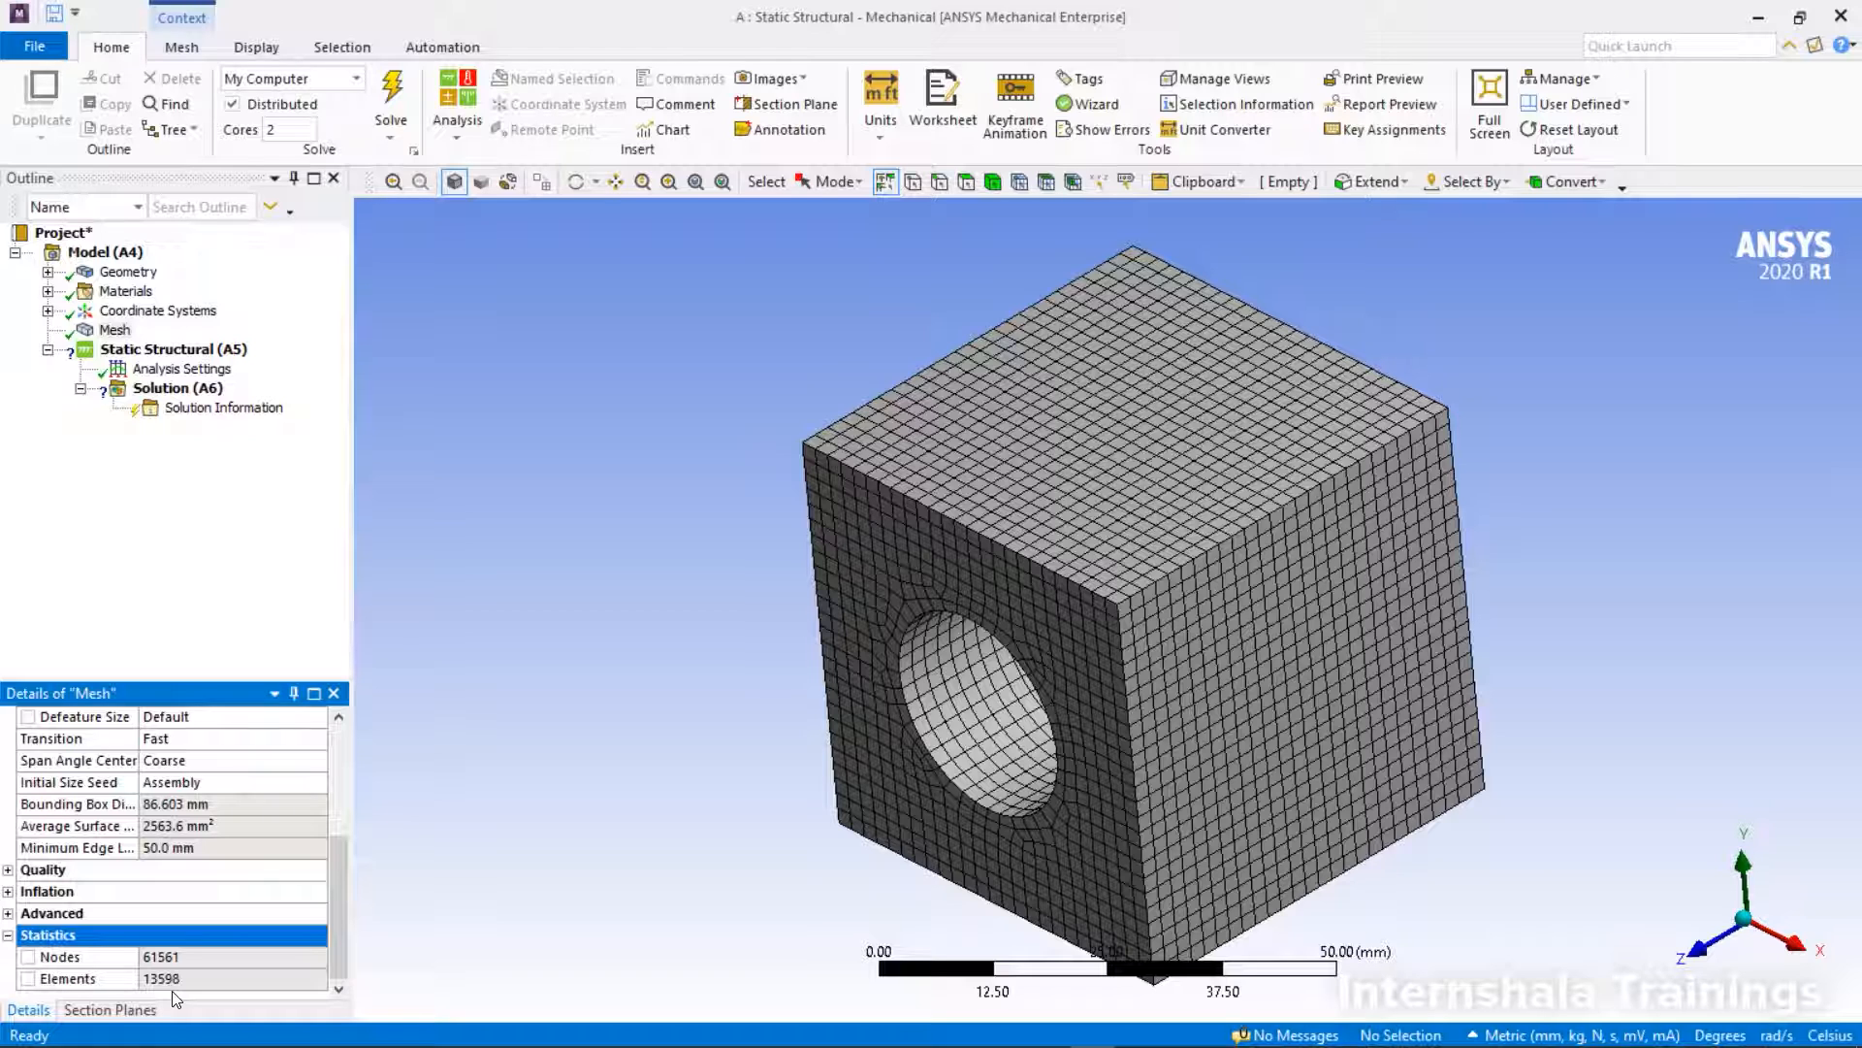
- Set the adaptive sizing resolution to 7 and regenerate the mesh, checking its node and element counts
{"action": "scroll", "coordinate": [239, 938], "scroll_direction": "up", "scroll_amount": 4}
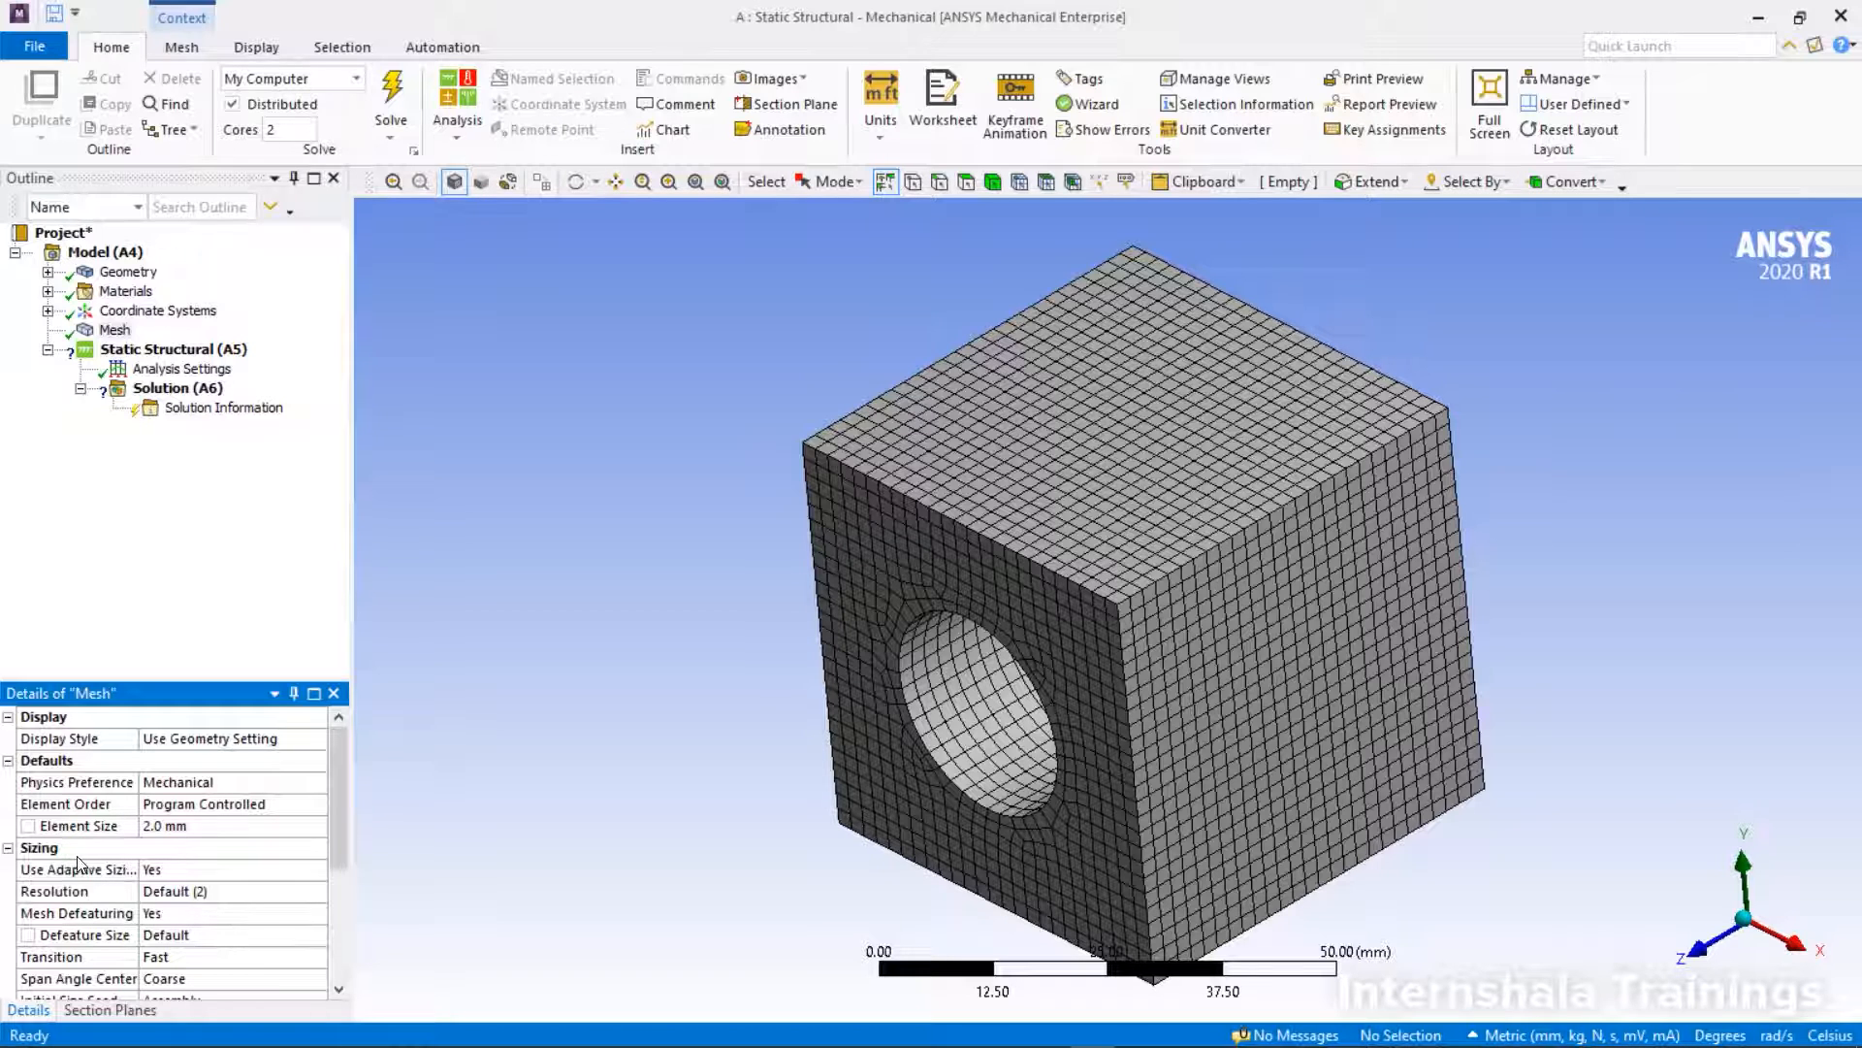
{"action": "left_click", "coordinate": [215, 899]}
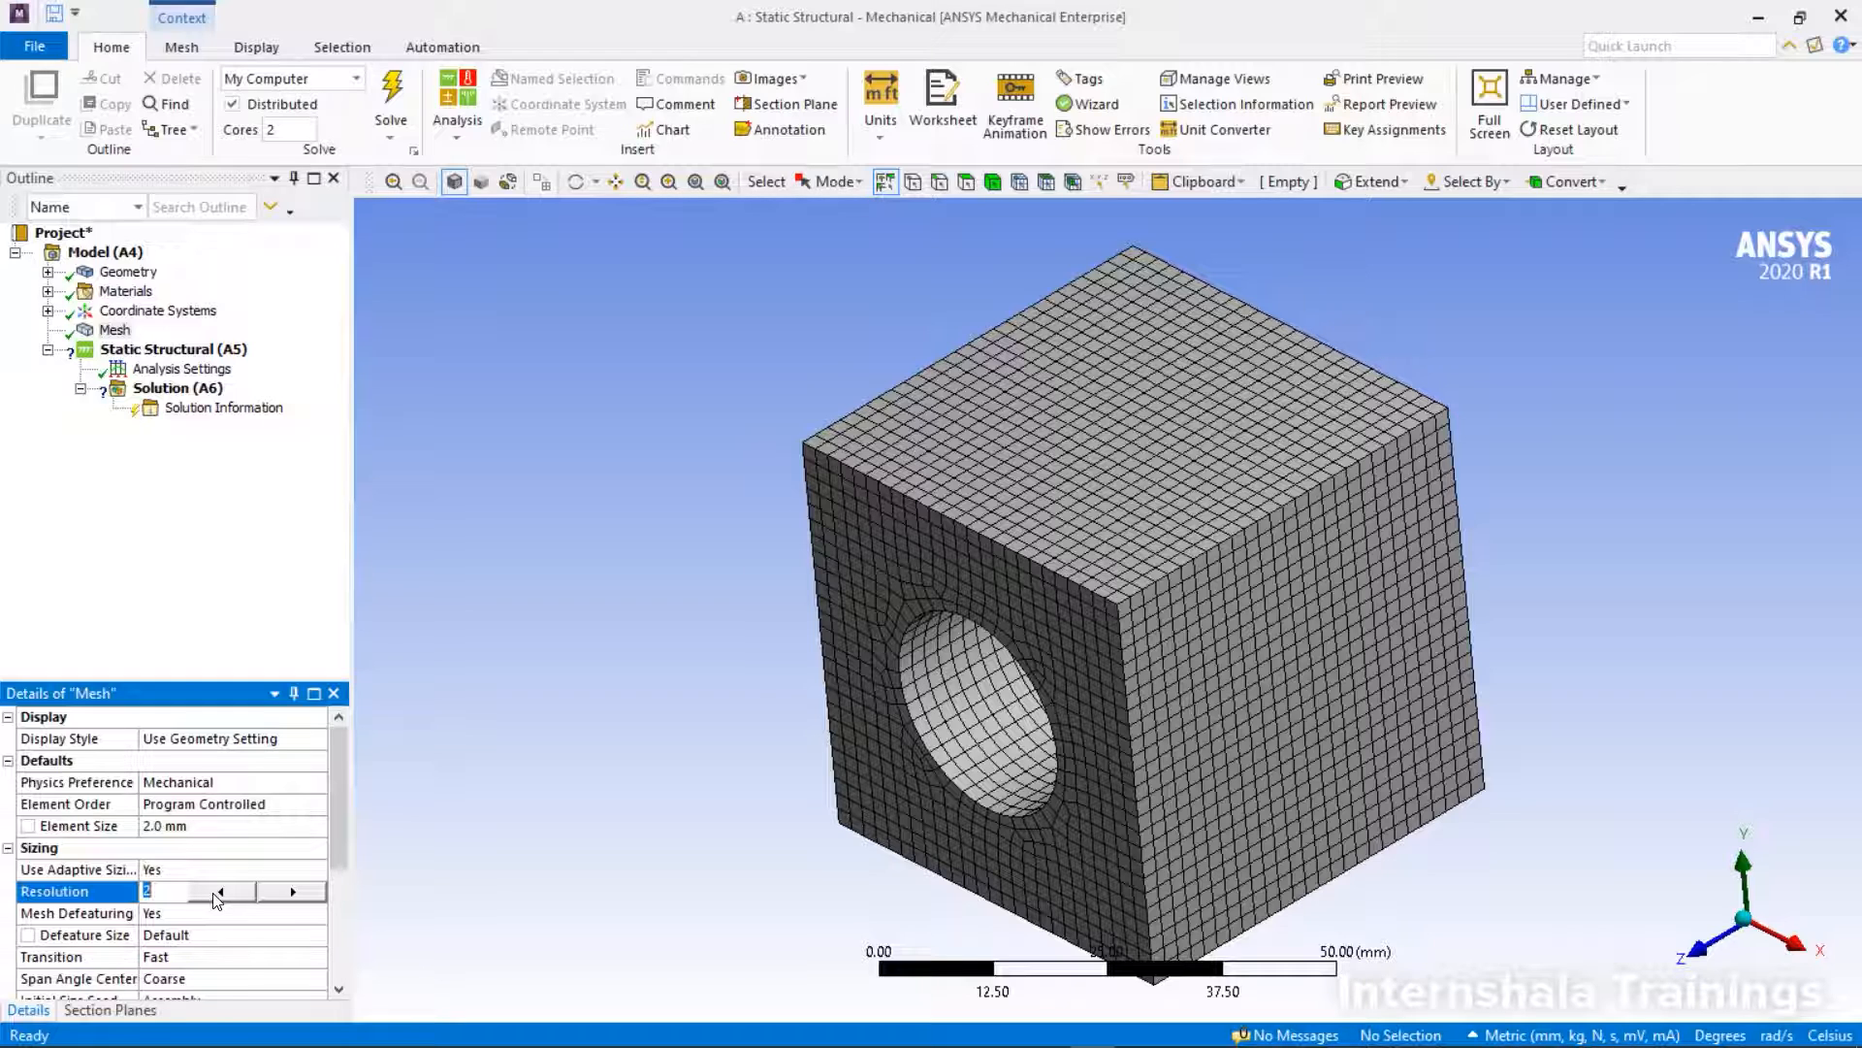
{"action": "type", "text": "7"}
{"action": "key", "text": "Return"}
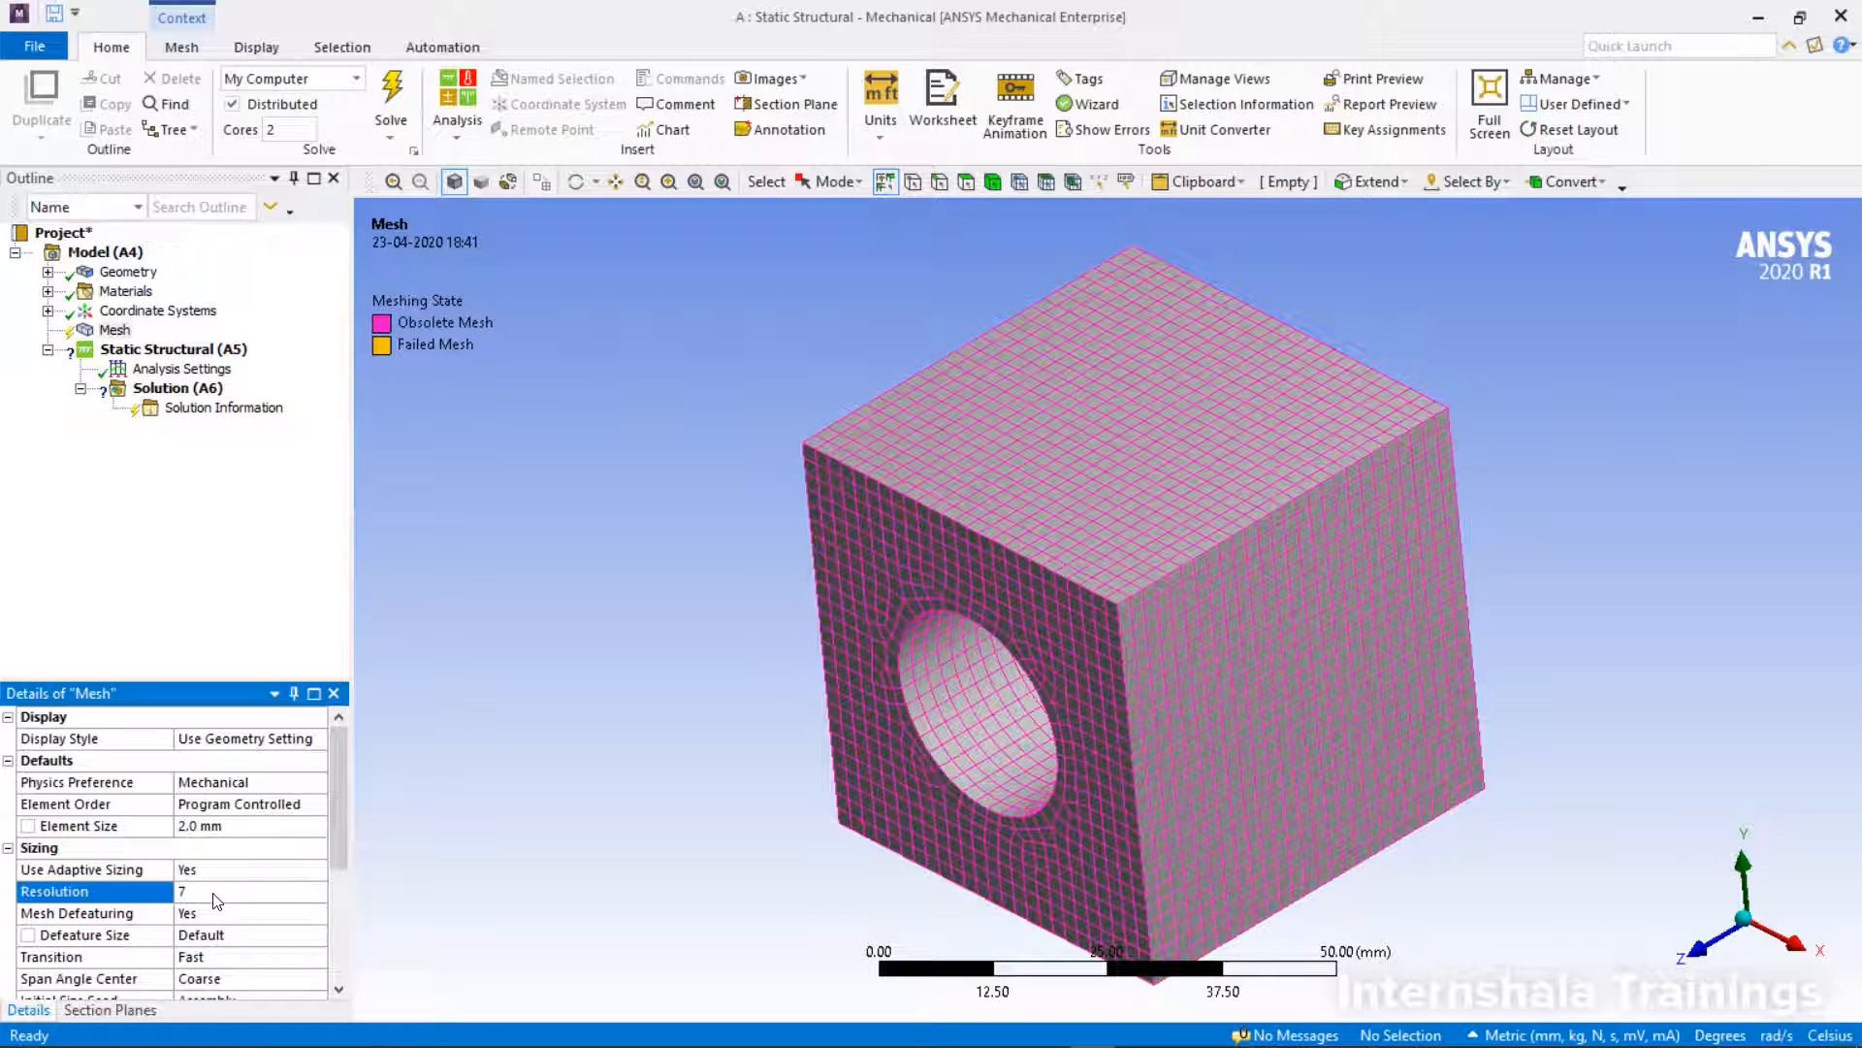
{"action": "right_click", "coordinate": [109, 331]}
{"action": "left_click", "coordinate": [178, 405]}
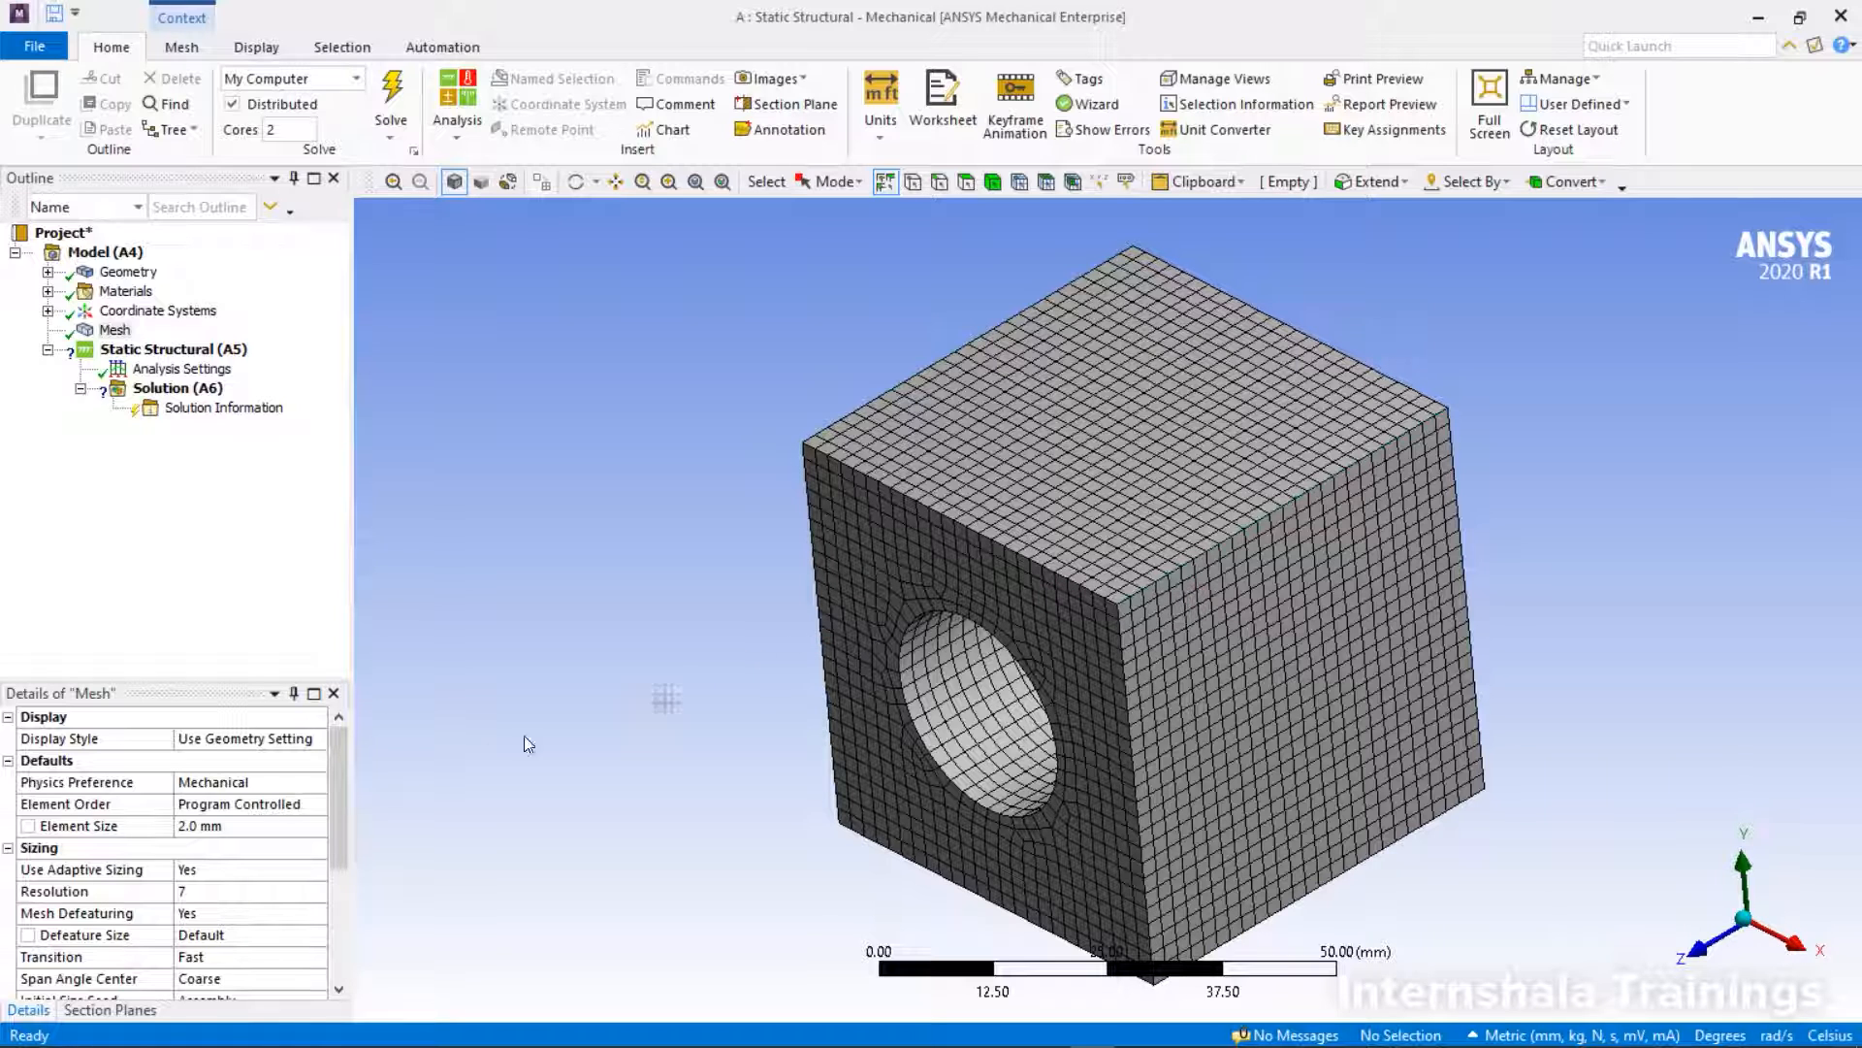
{"action": "left_click_drag", "start_coordinate": [339, 790], "coordinate": [345, 927]}
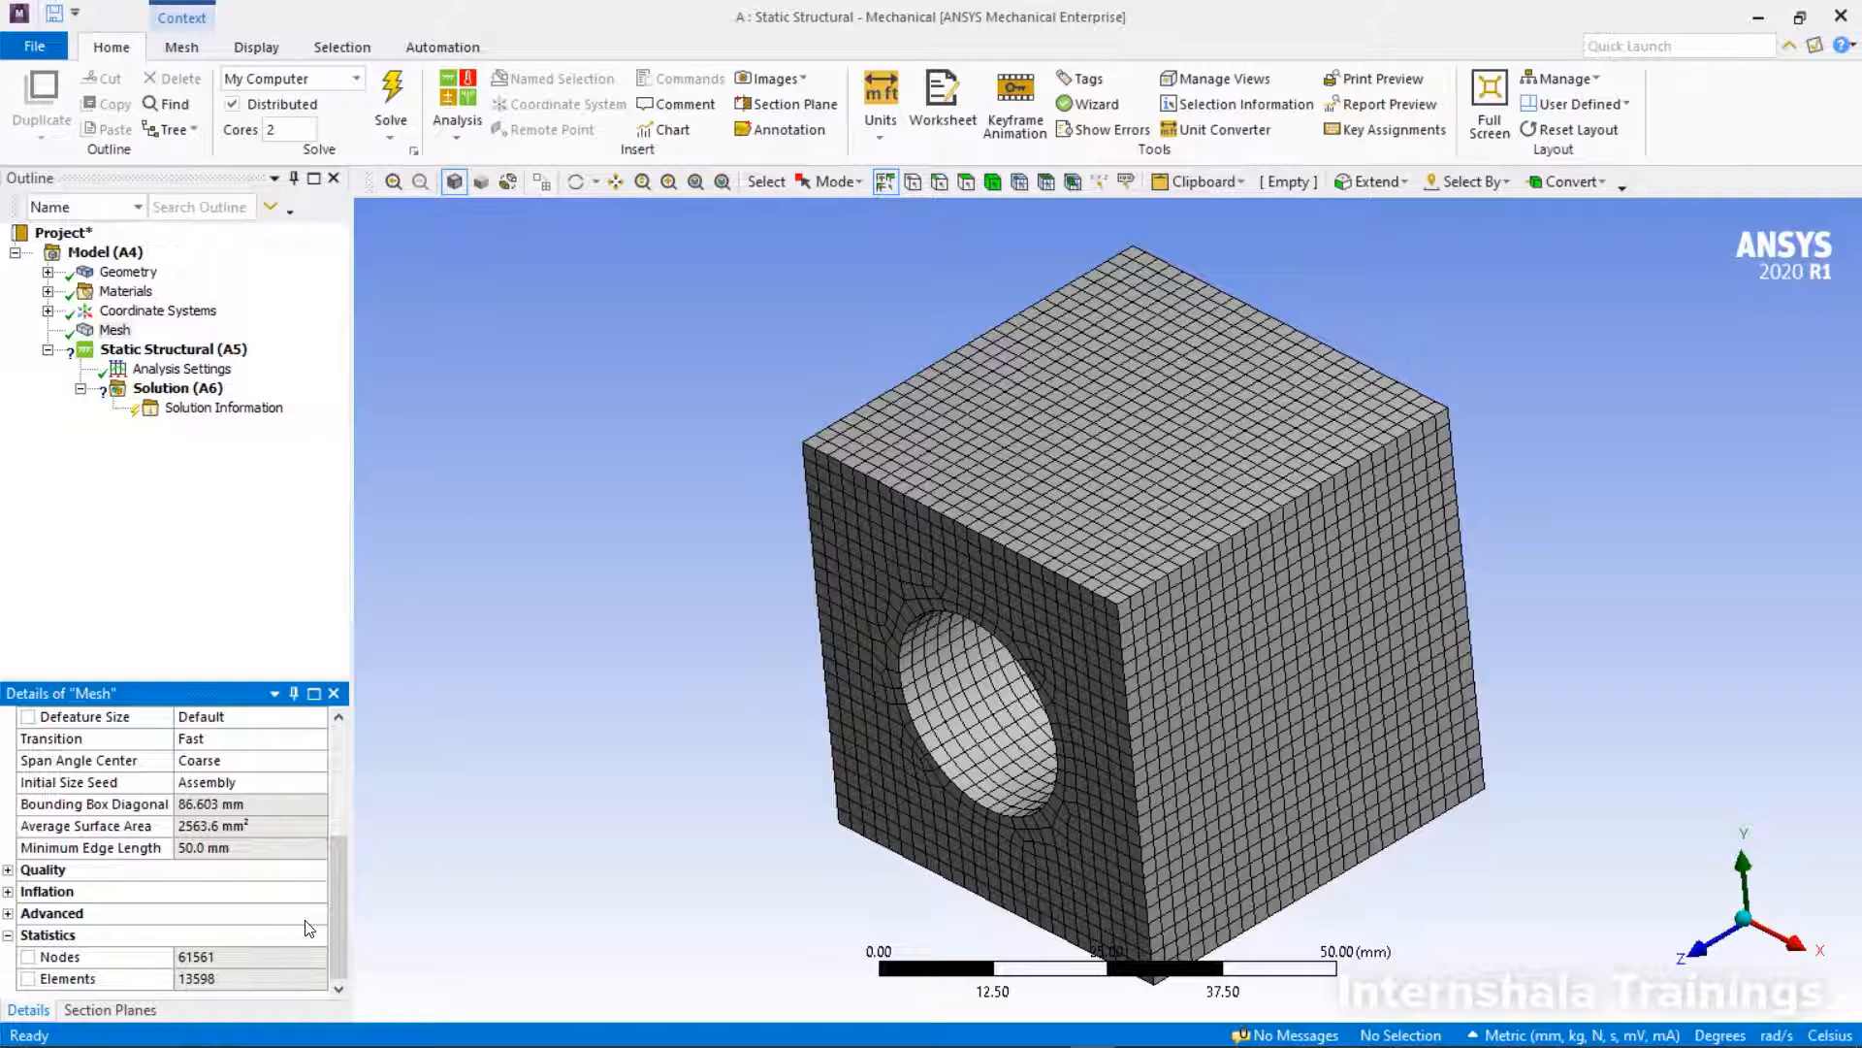
- Clear the mesh's 2 mm element size so that it uses the default value
{"action": "scroll", "coordinate": [308, 929], "scroll_direction": "up", "scroll_amount": 2}
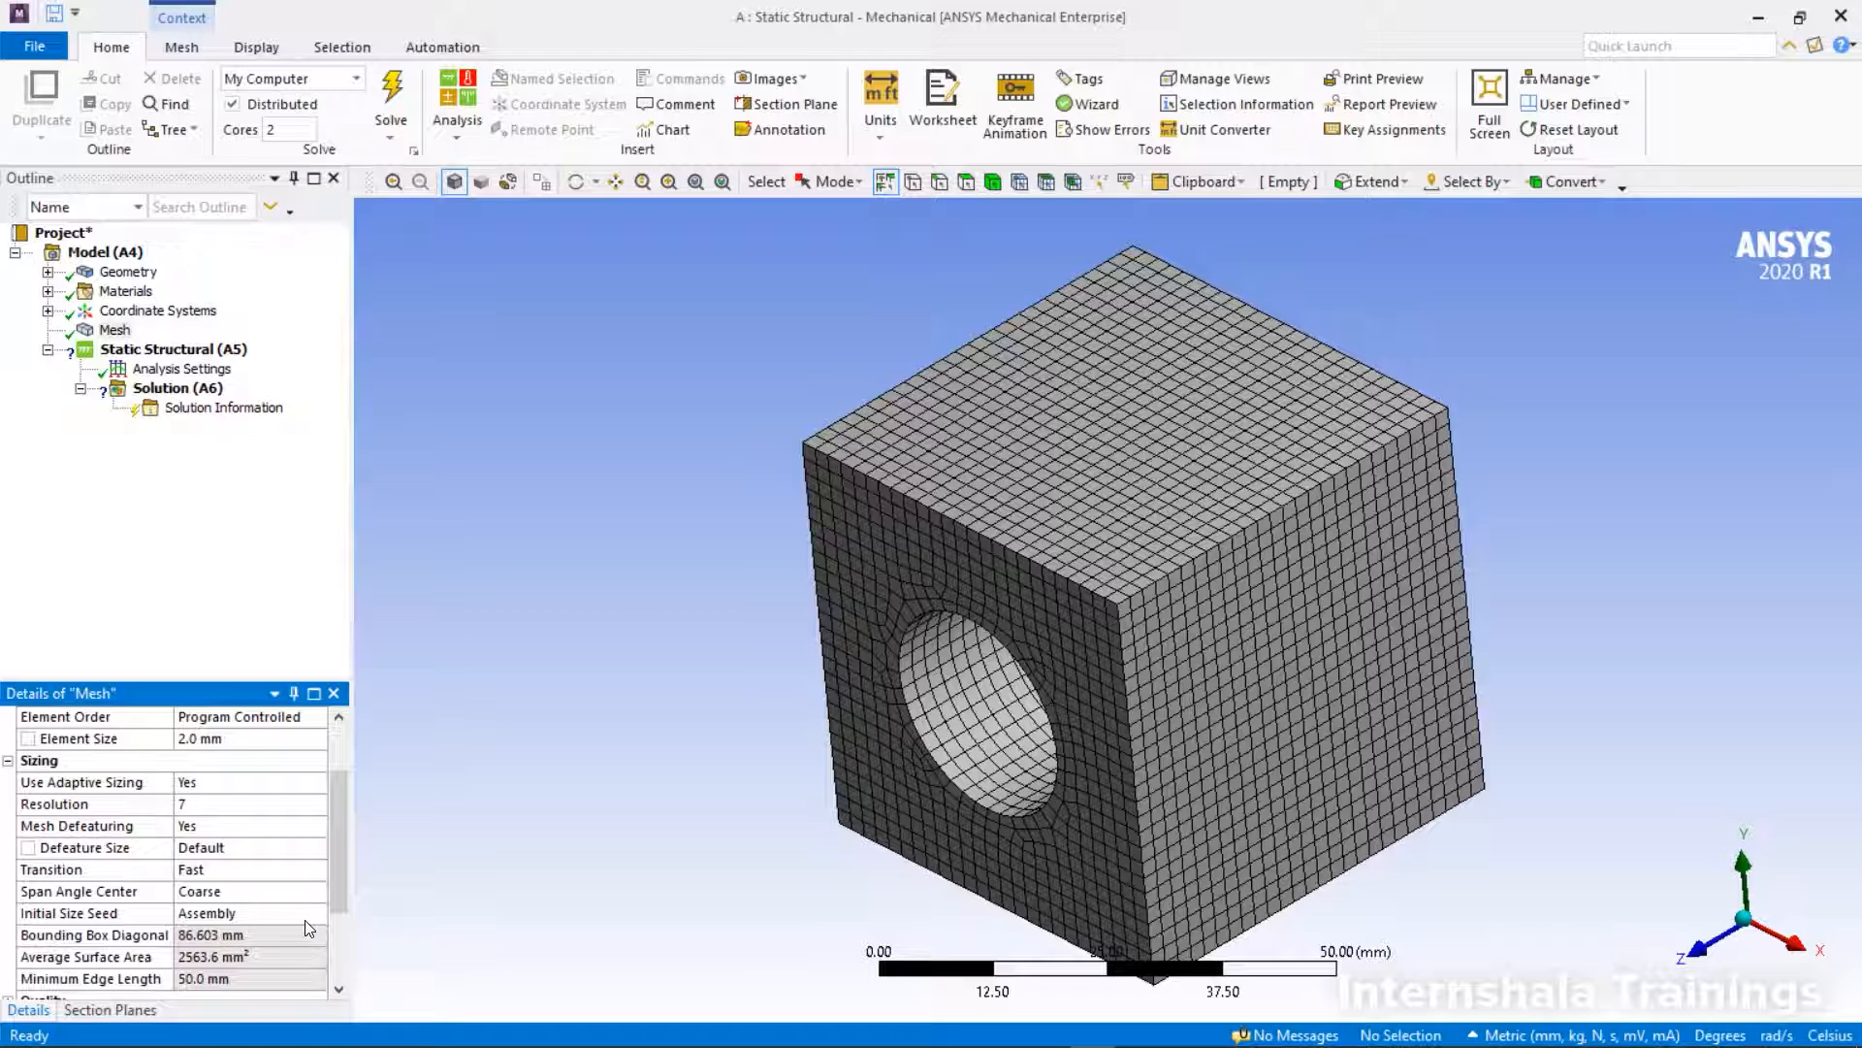
{"action": "scroll", "coordinate": [308, 928], "scroll_direction": "down", "scroll_amount": 2}
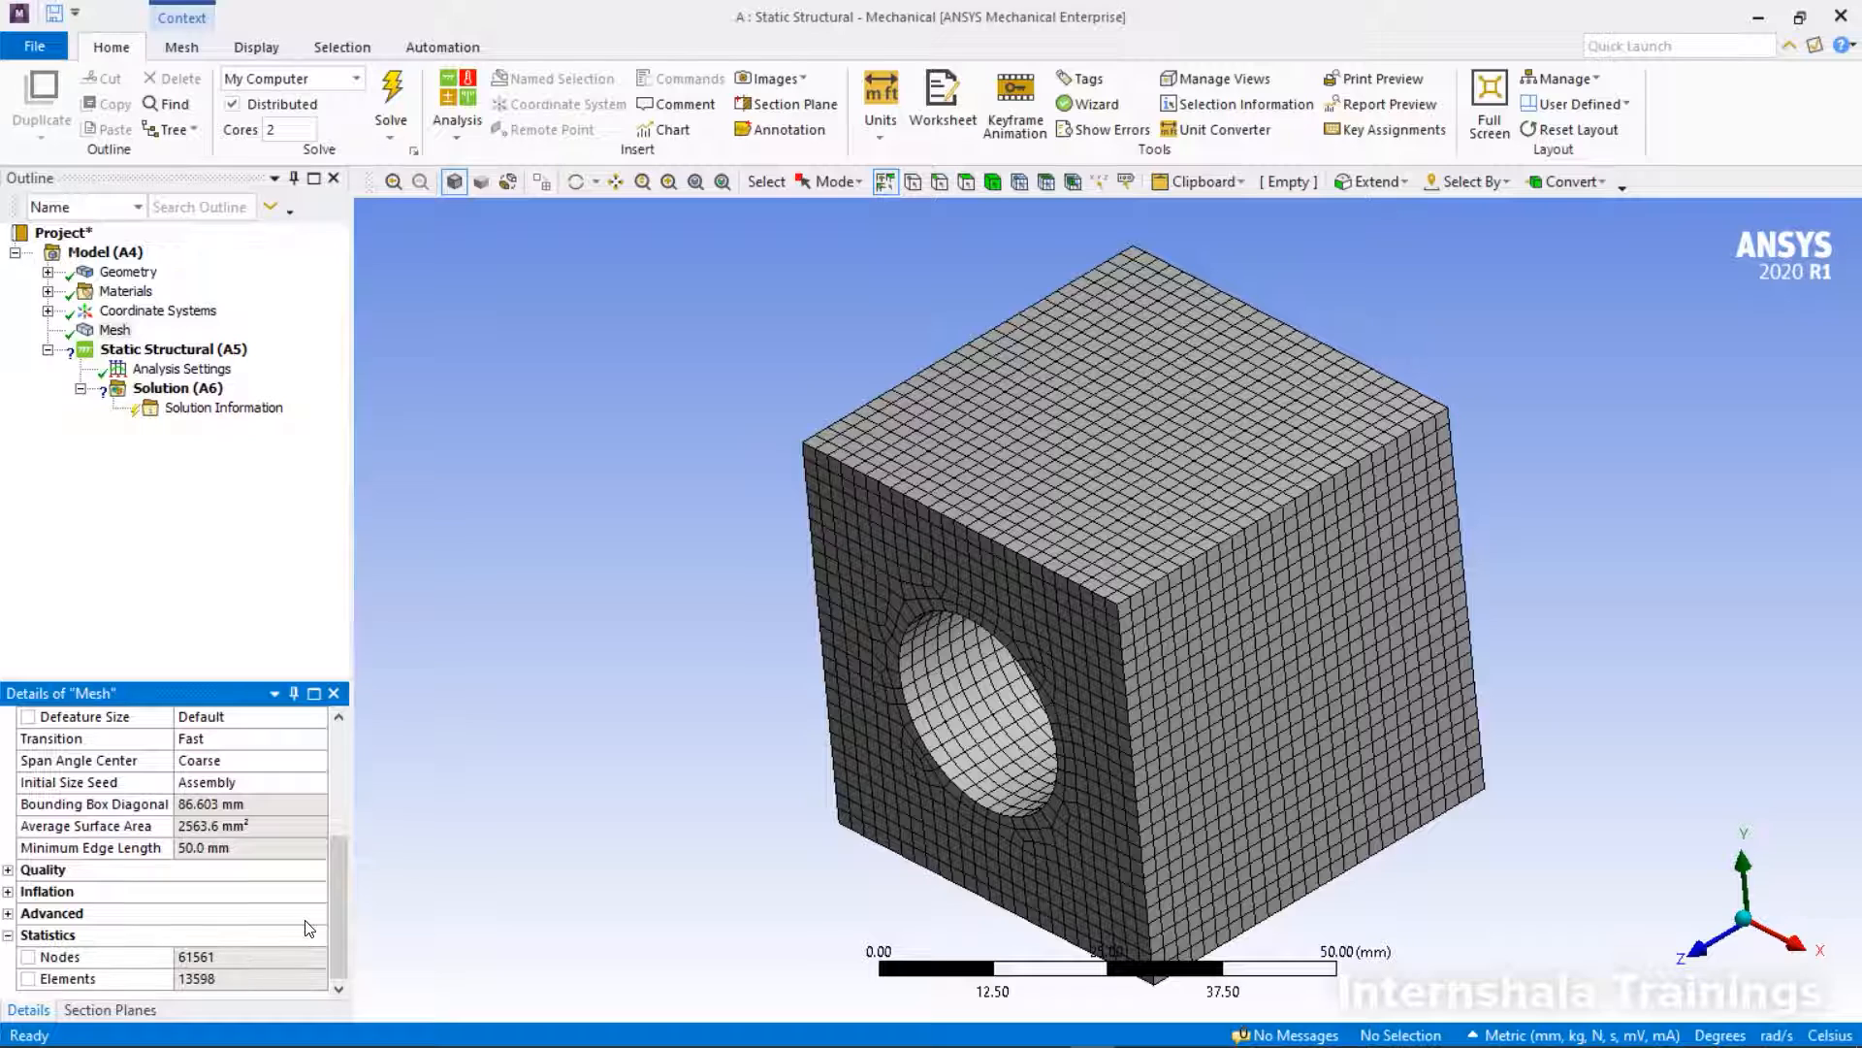
{"action": "scroll", "coordinate": [308, 928], "scroll_direction": "up", "scroll_amount": 4}
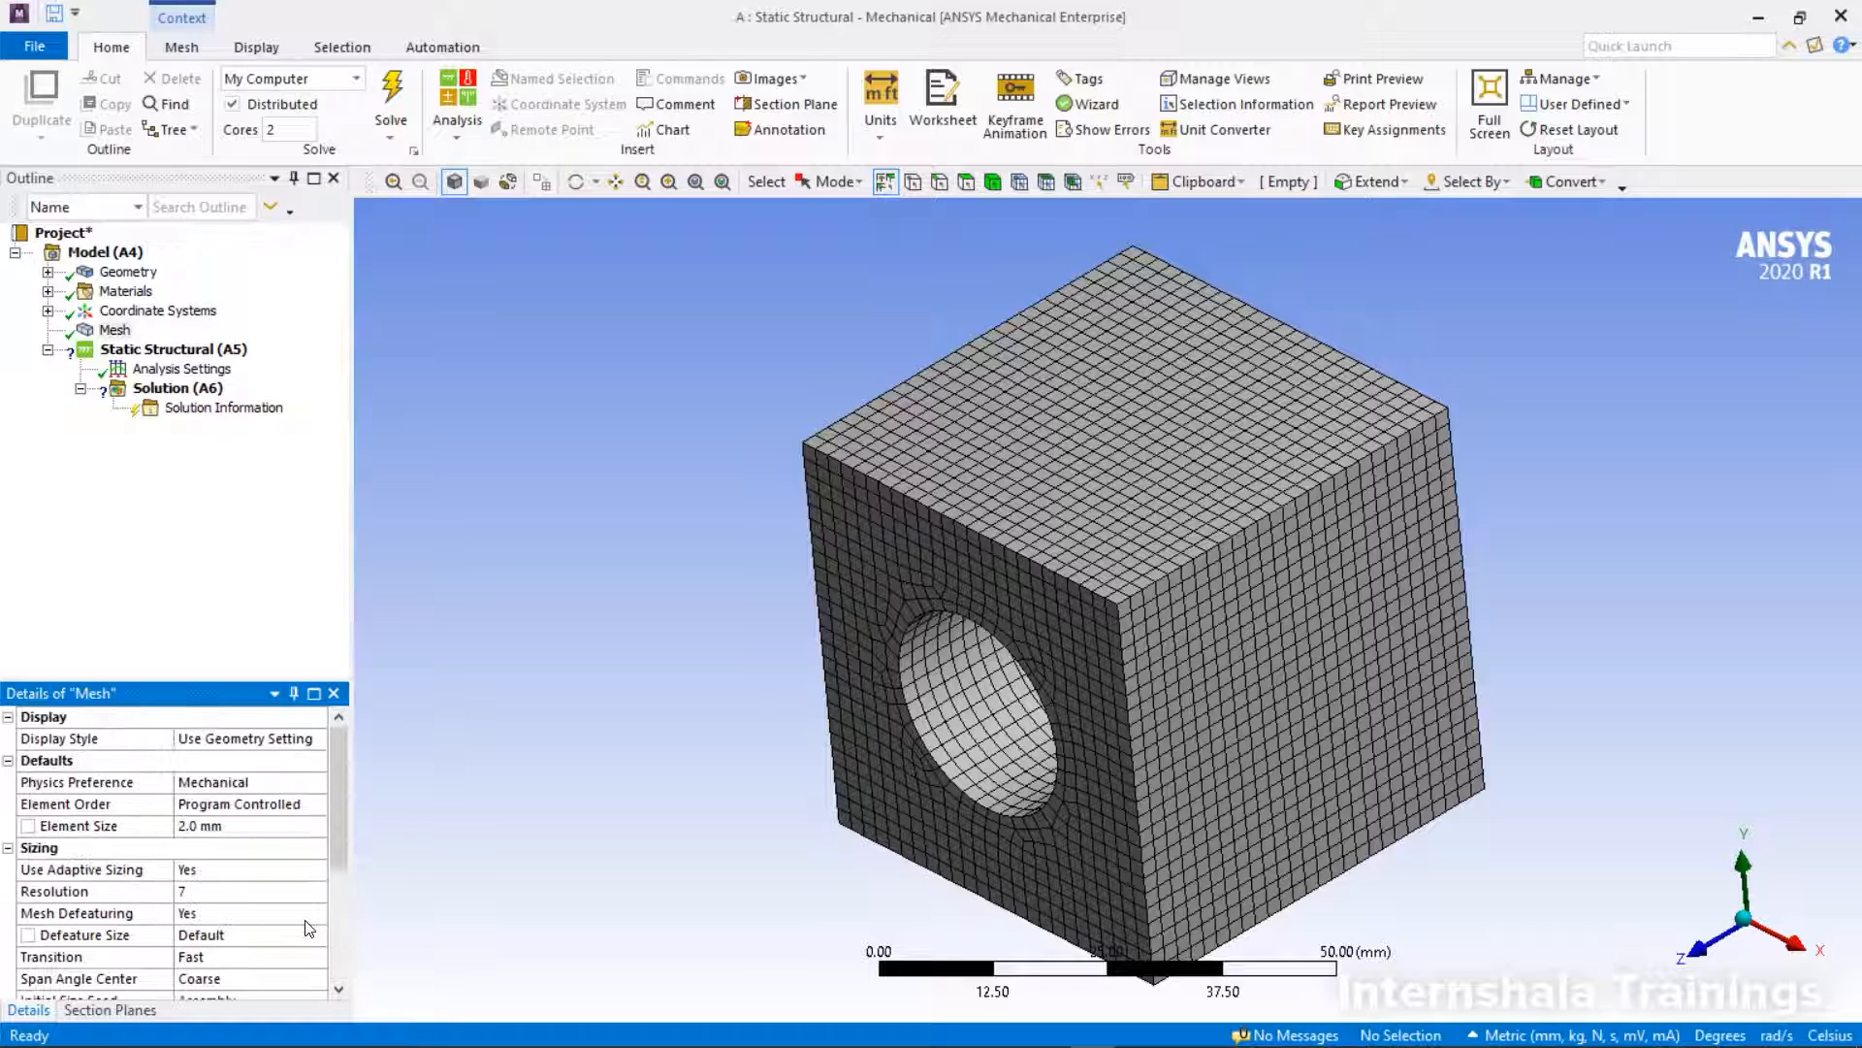
{"action": "left_click", "coordinate": [206, 827]}
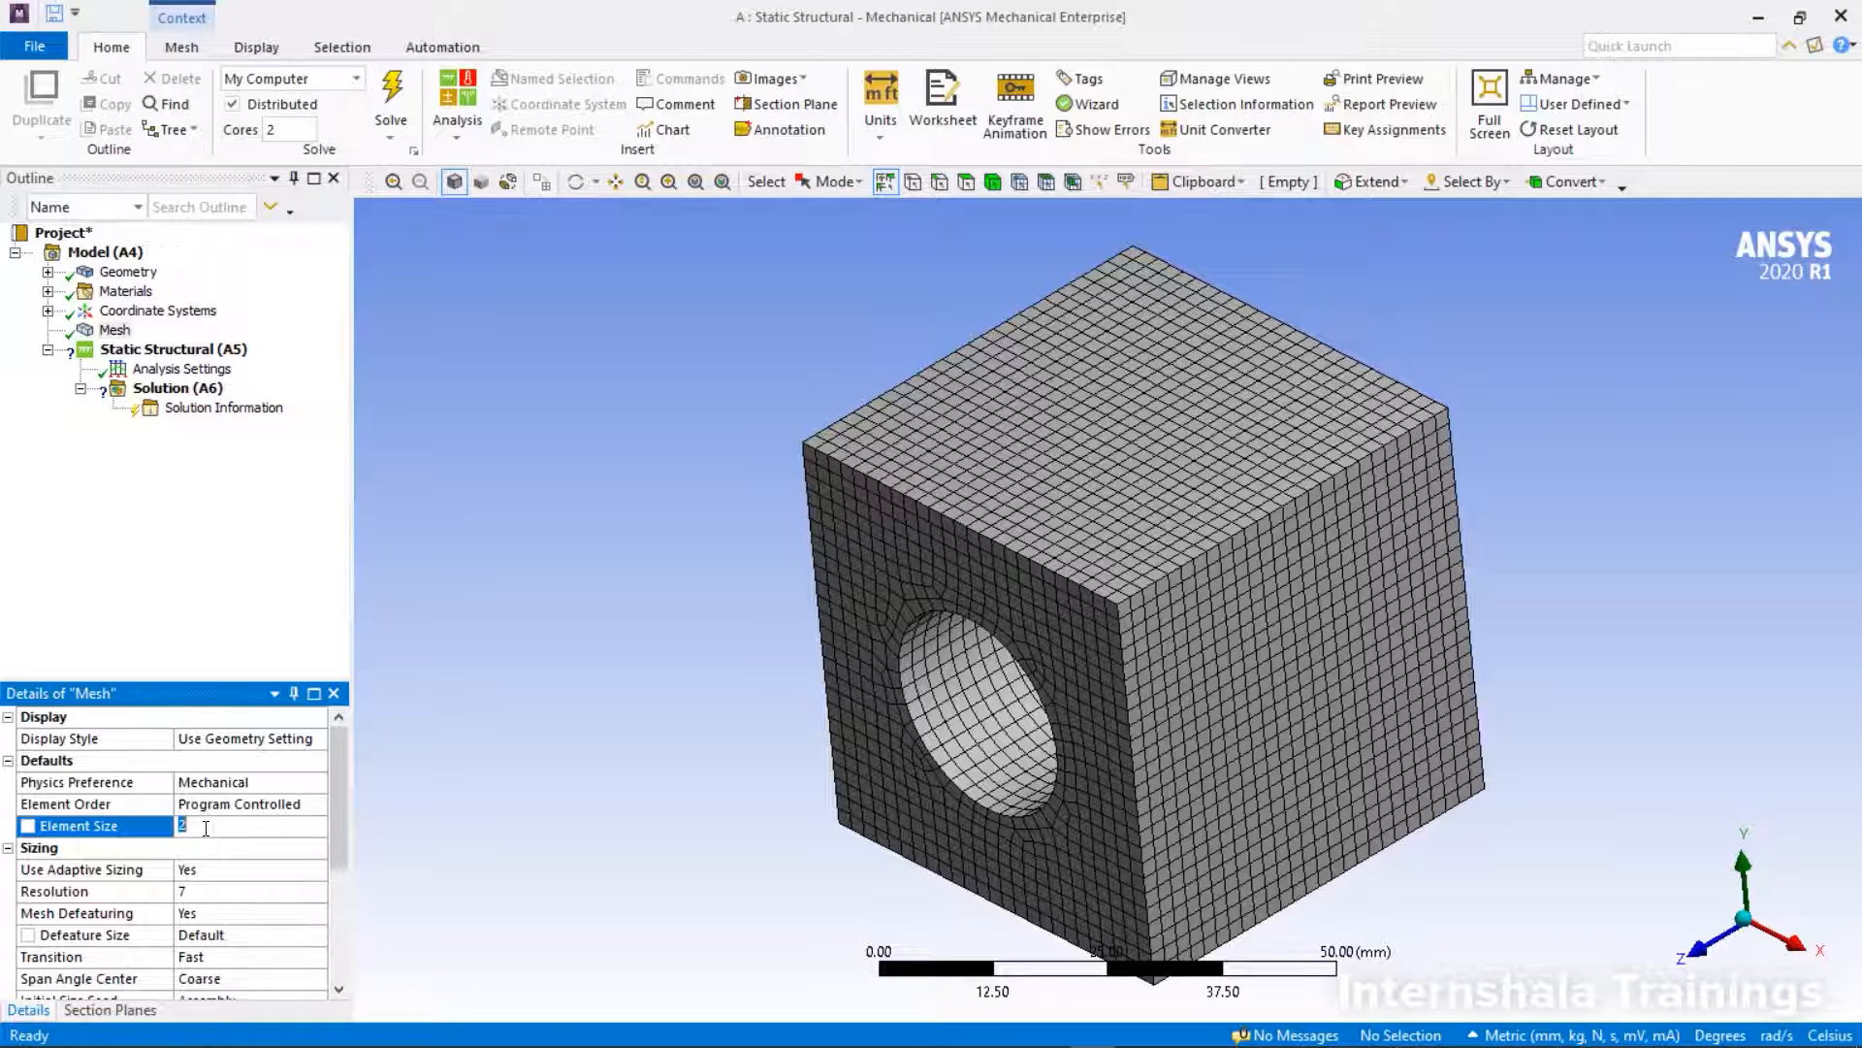
{"action": "key", "text": "BackSpace"}
{"action": "key", "text": "Return"}
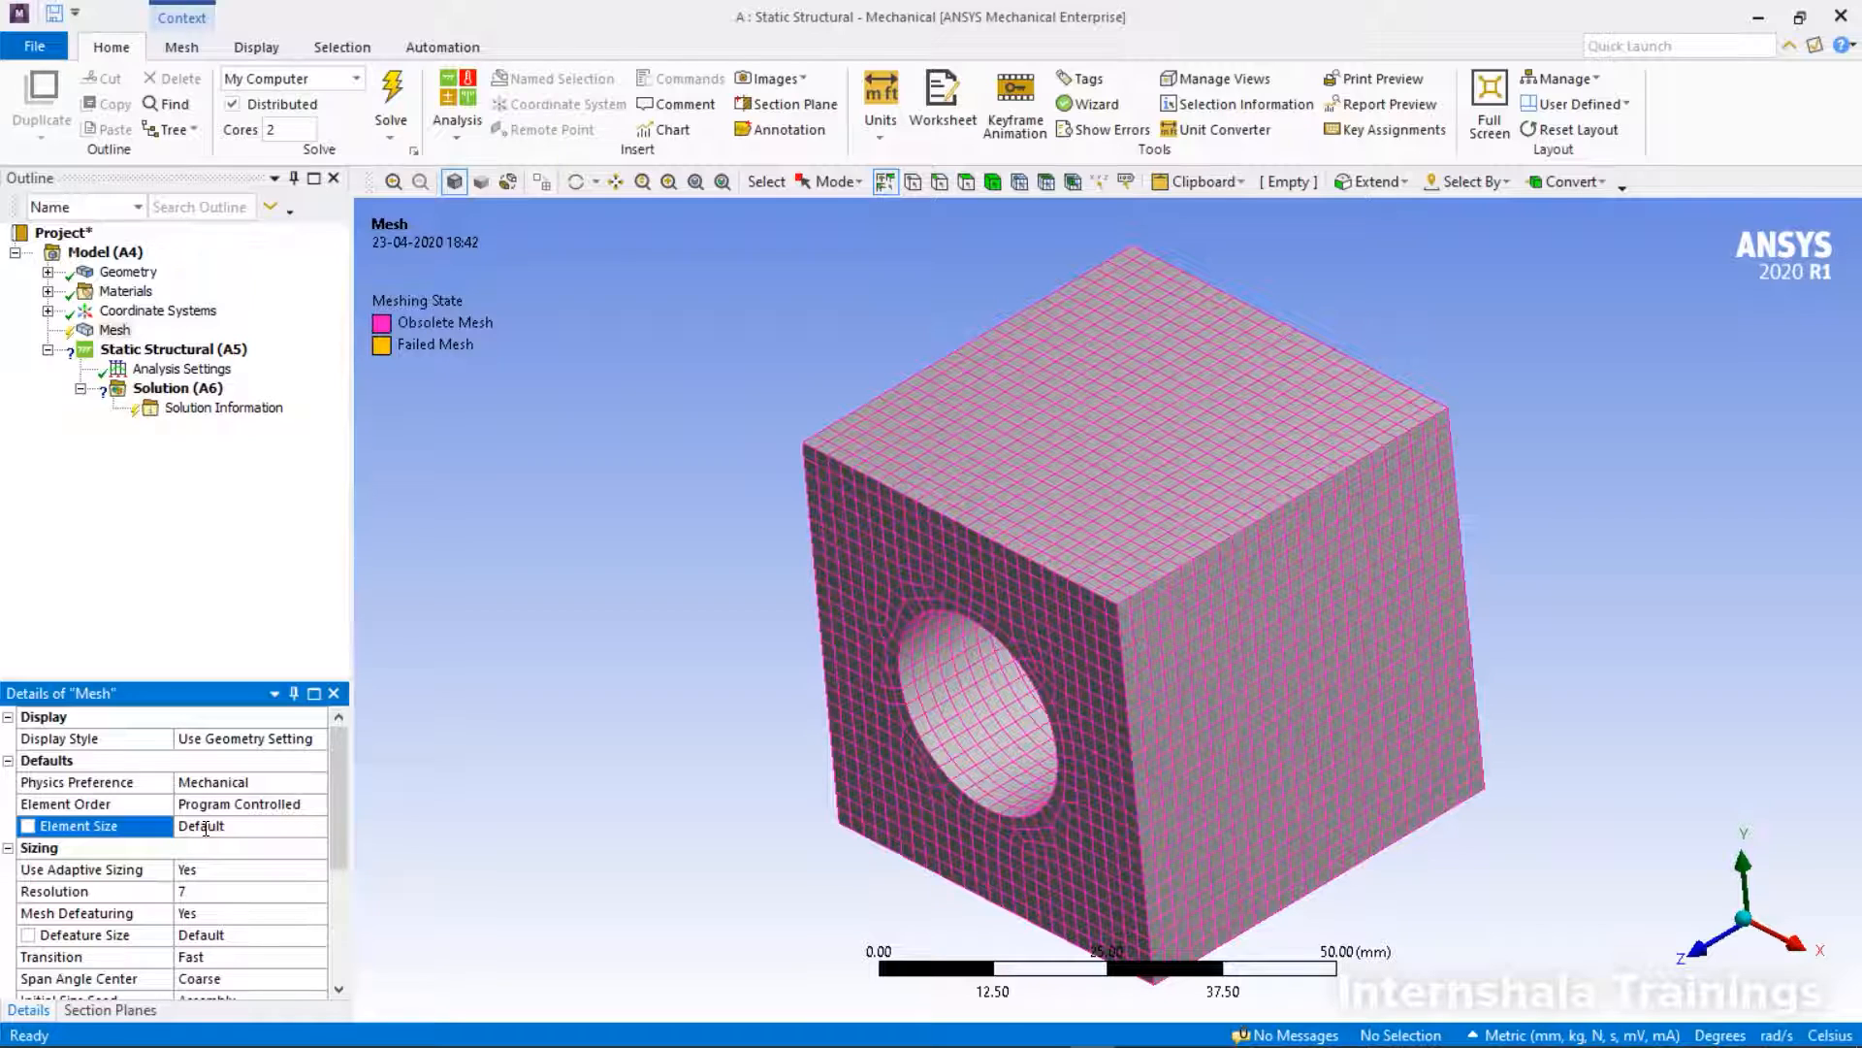
- Reset the adaptive sizing resolution to its default by entering -1, then regenerate the mesh and check its node and element counts
{"action": "left_click", "coordinate": [202, 892]}
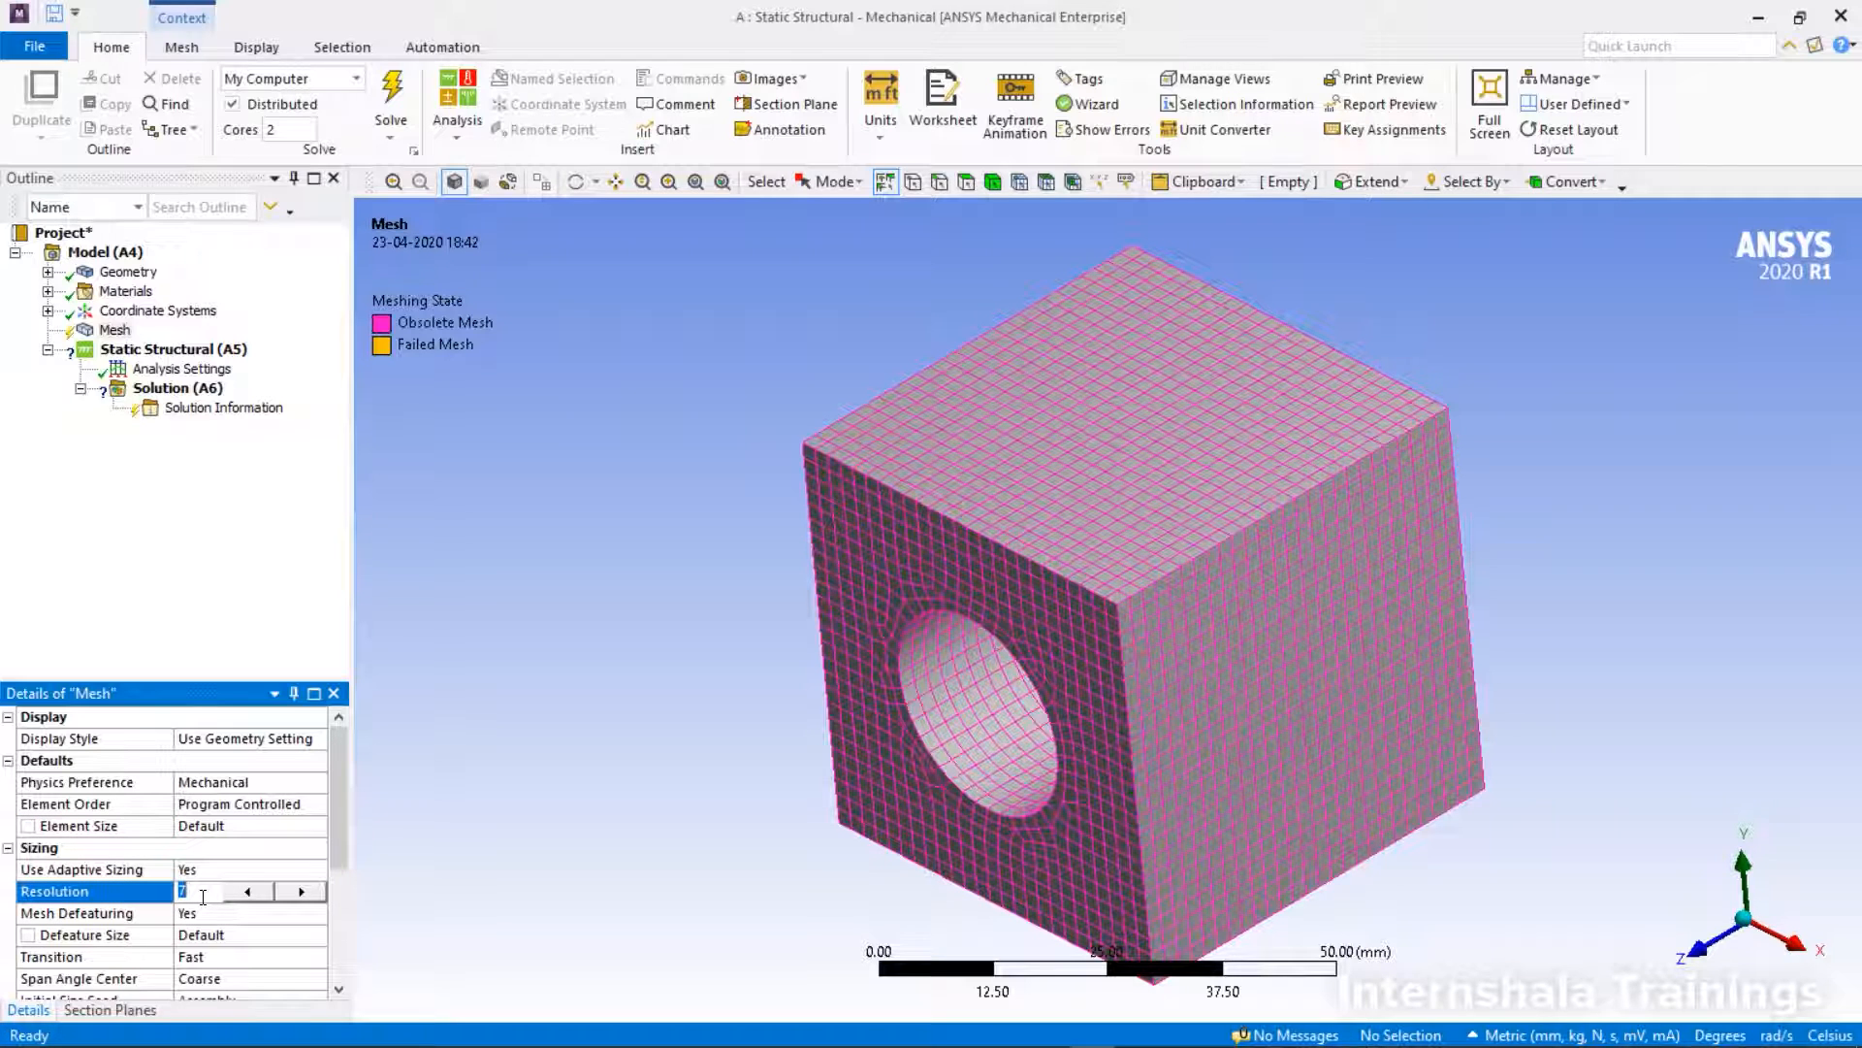
{"action": "key", "text": "BackSpace"}
{"action": "type", "text": "-1"}
{"action": "key", "text": "Return"}
{"action": "right_click", "coordinate": [110, 329]}
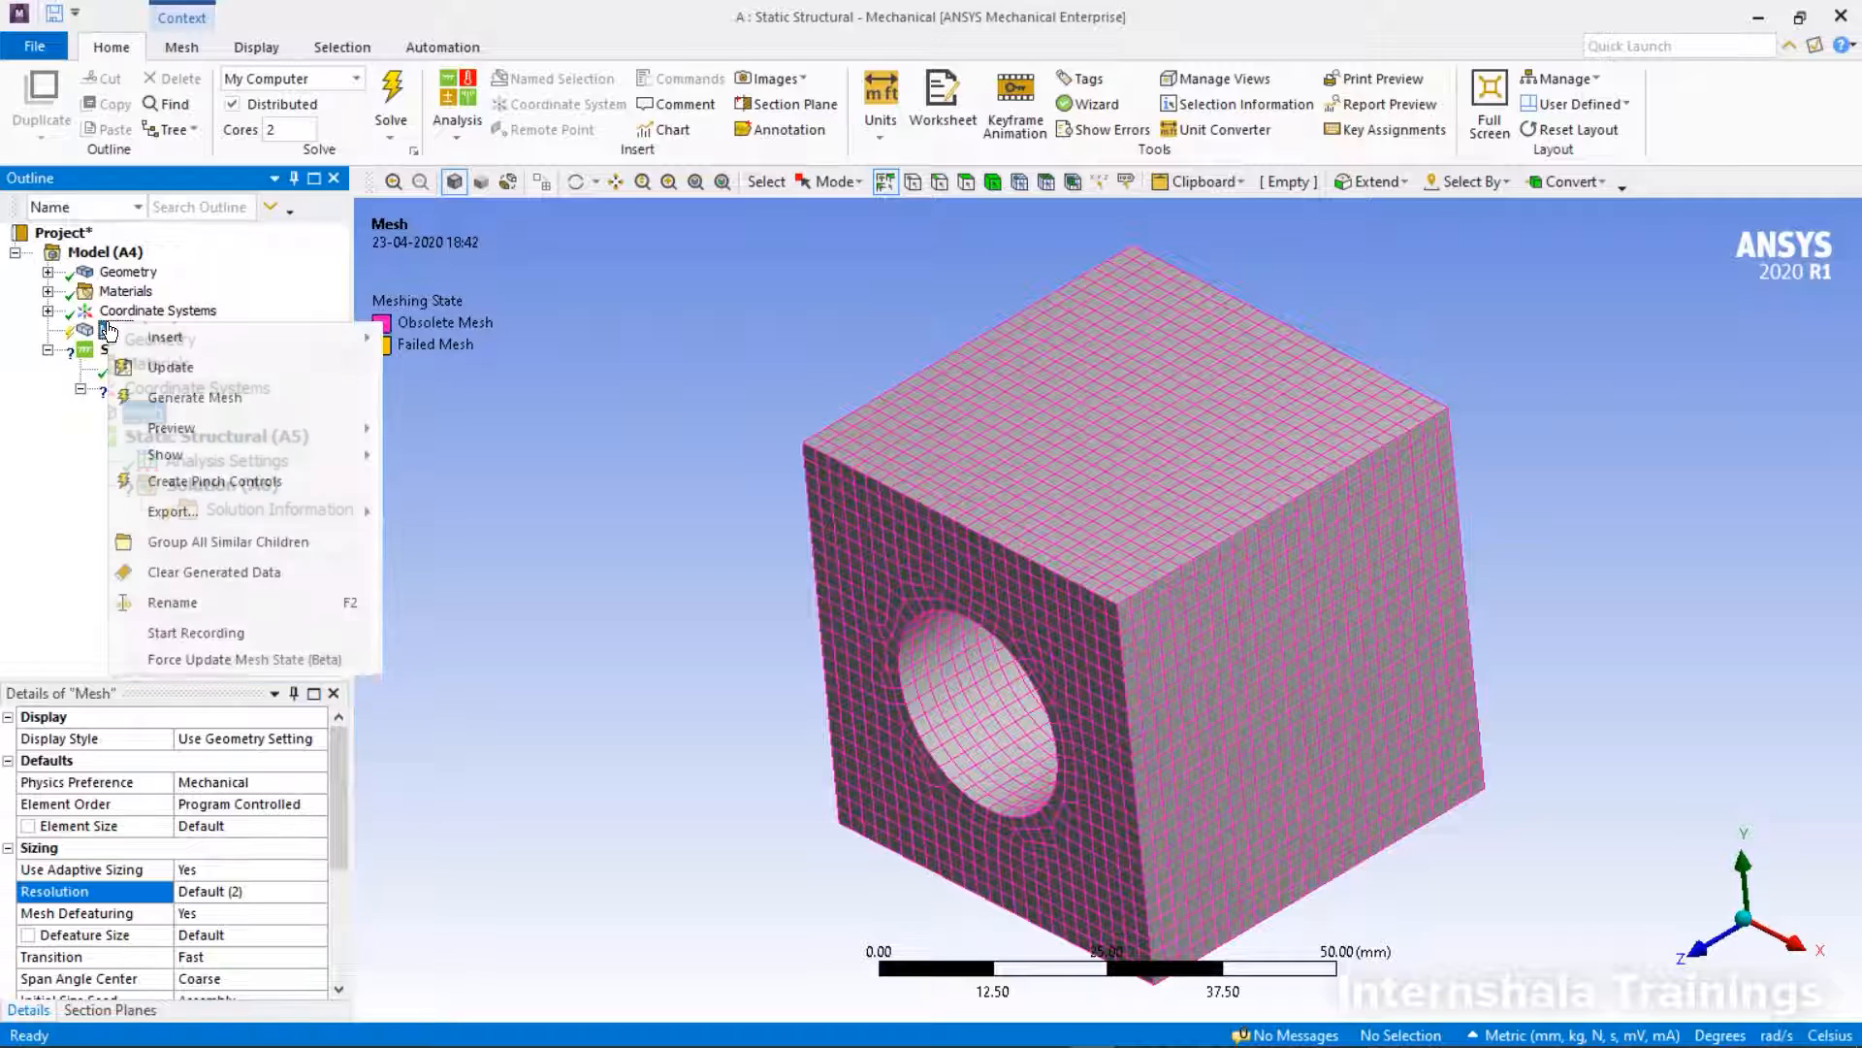
{"action": "left_click", "coordinate": [175, 395]}
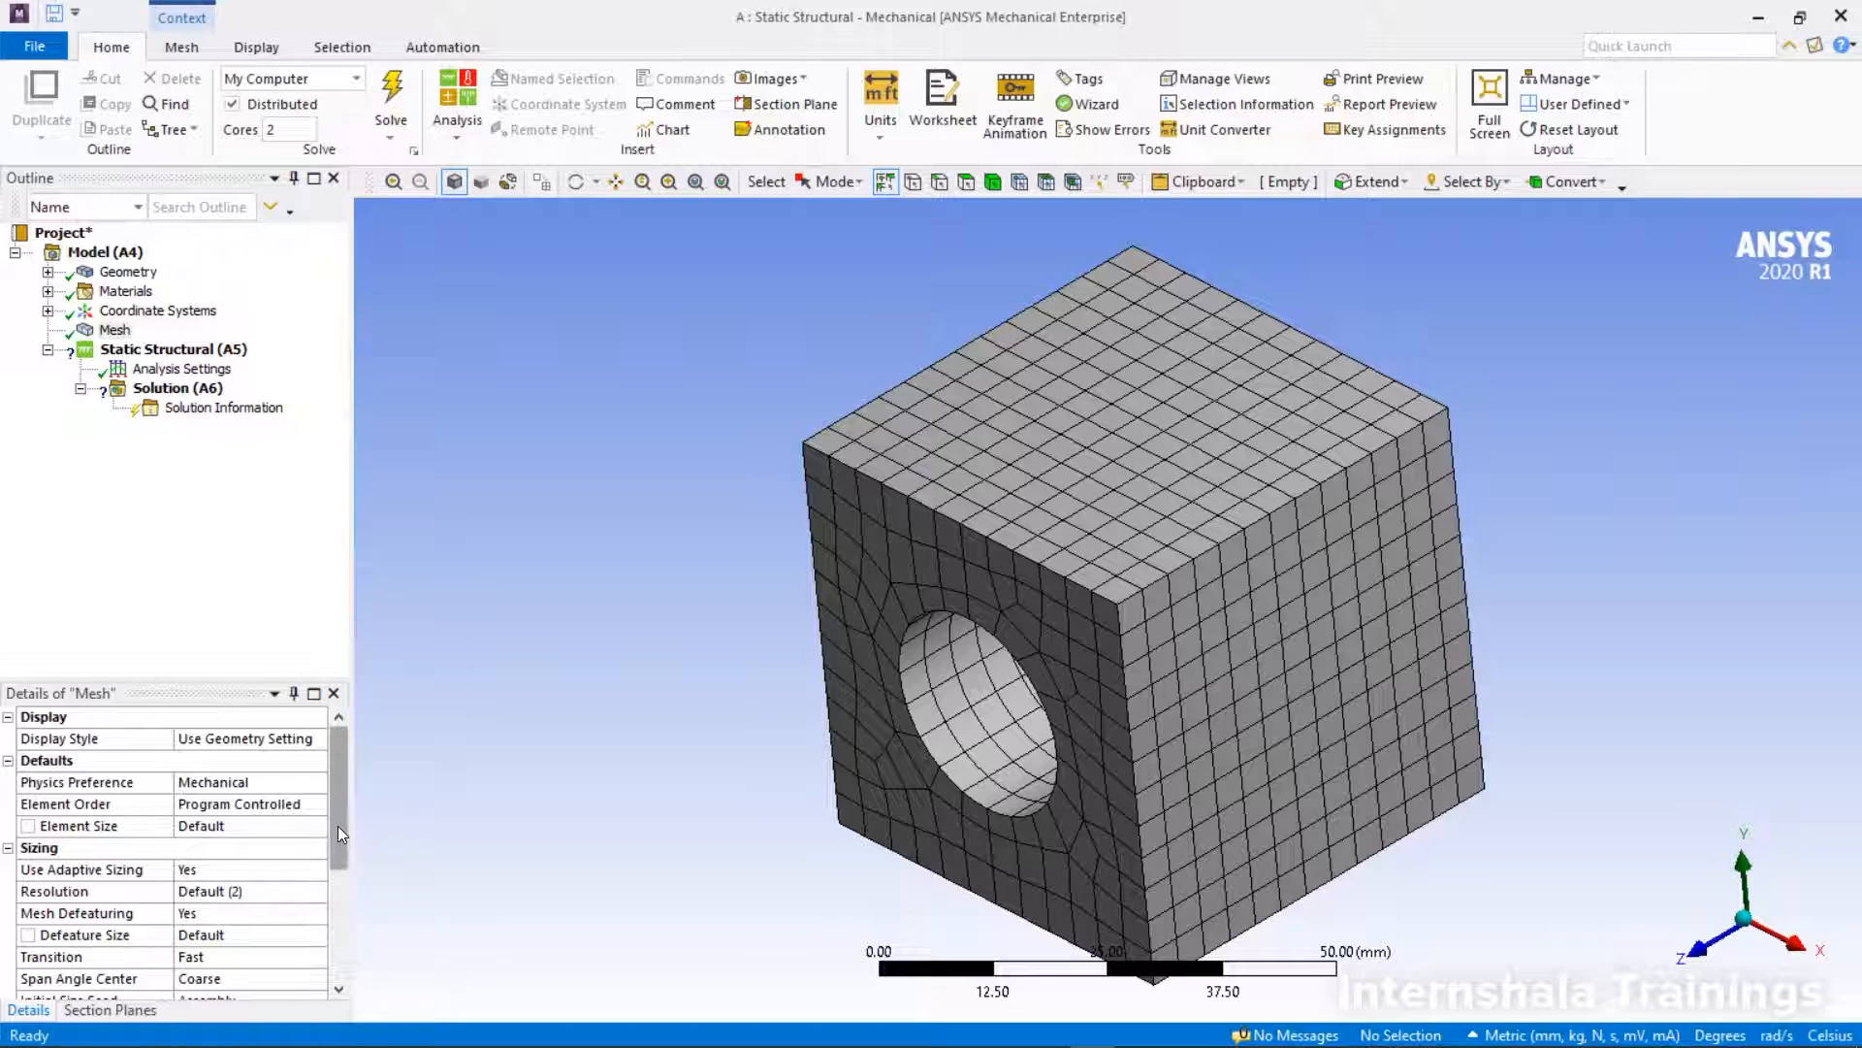
{"action": "left_click_drag", "start_coordinate": [337, 824], "coordinate": [324, 941]}
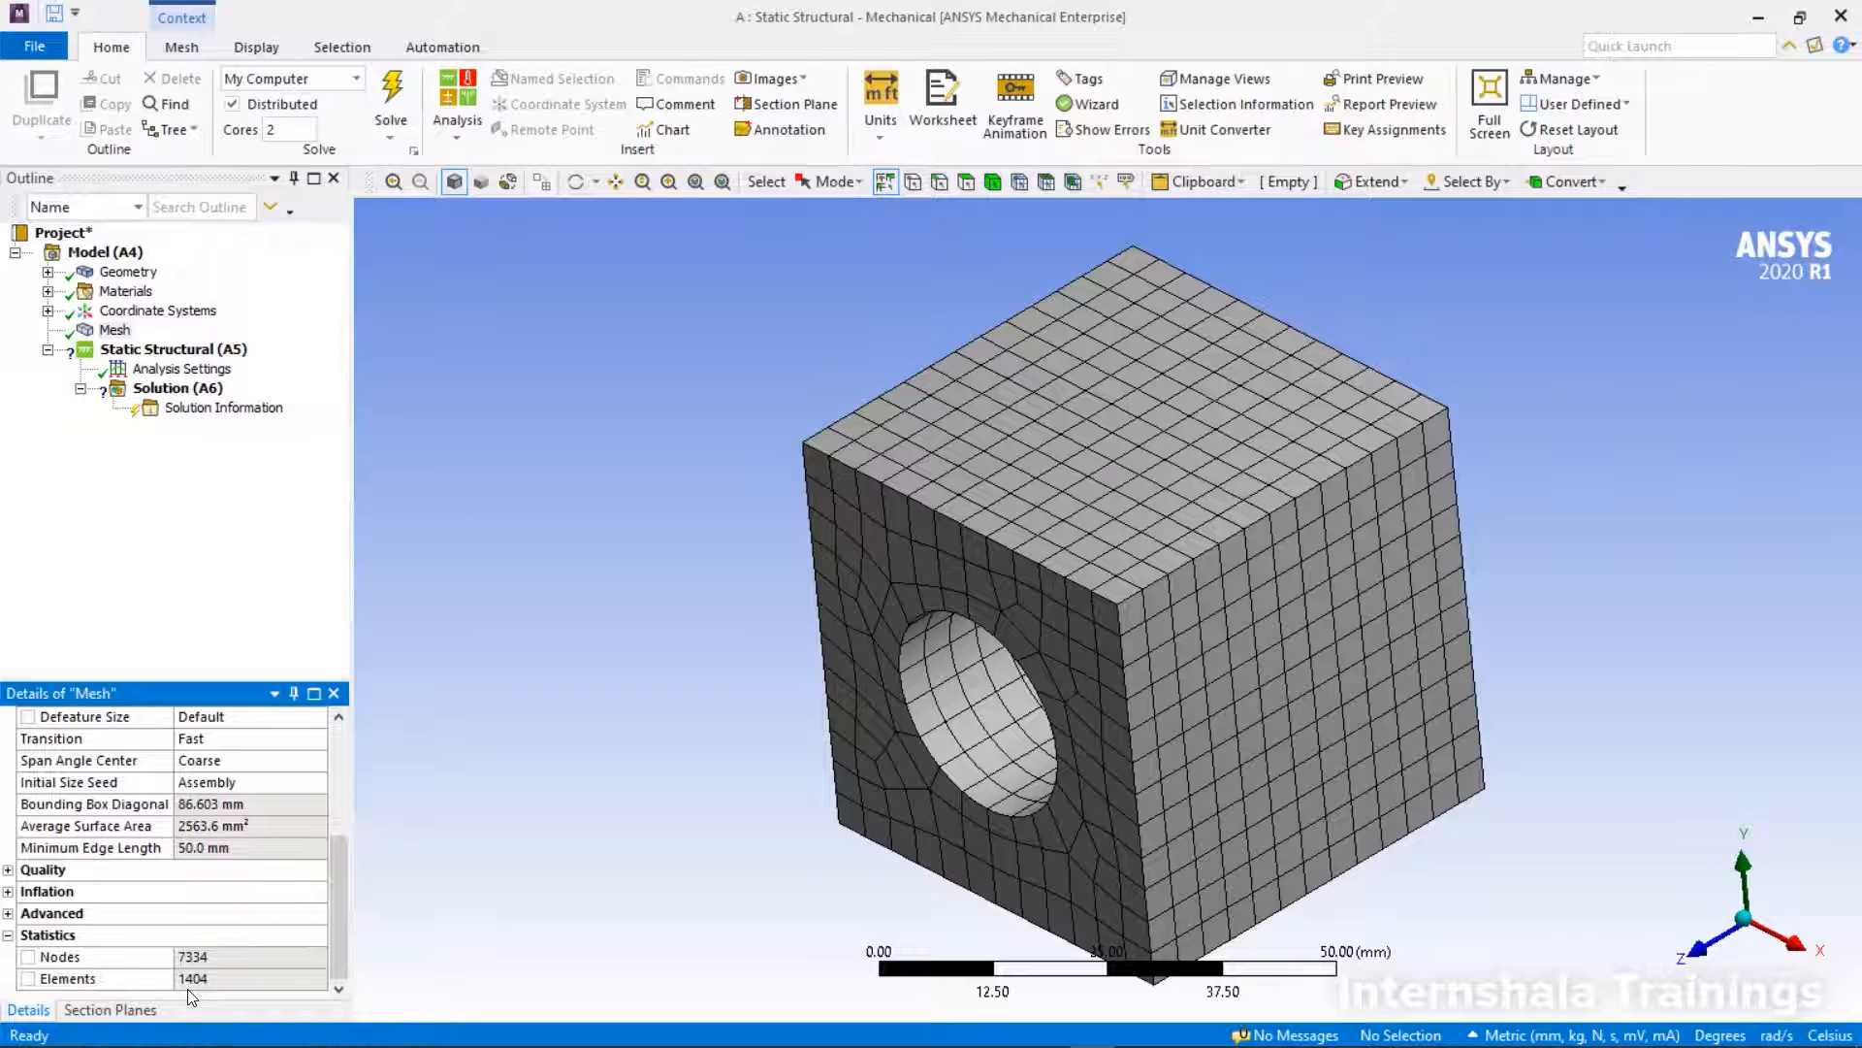
- Set the resolution to 7 with the default element size, then regenerate the mesh and inspect its density and statistics
{"action": "scroll", "coordinate": [221, 970], "scroll_direction": "up", "scroll_amount": 5}
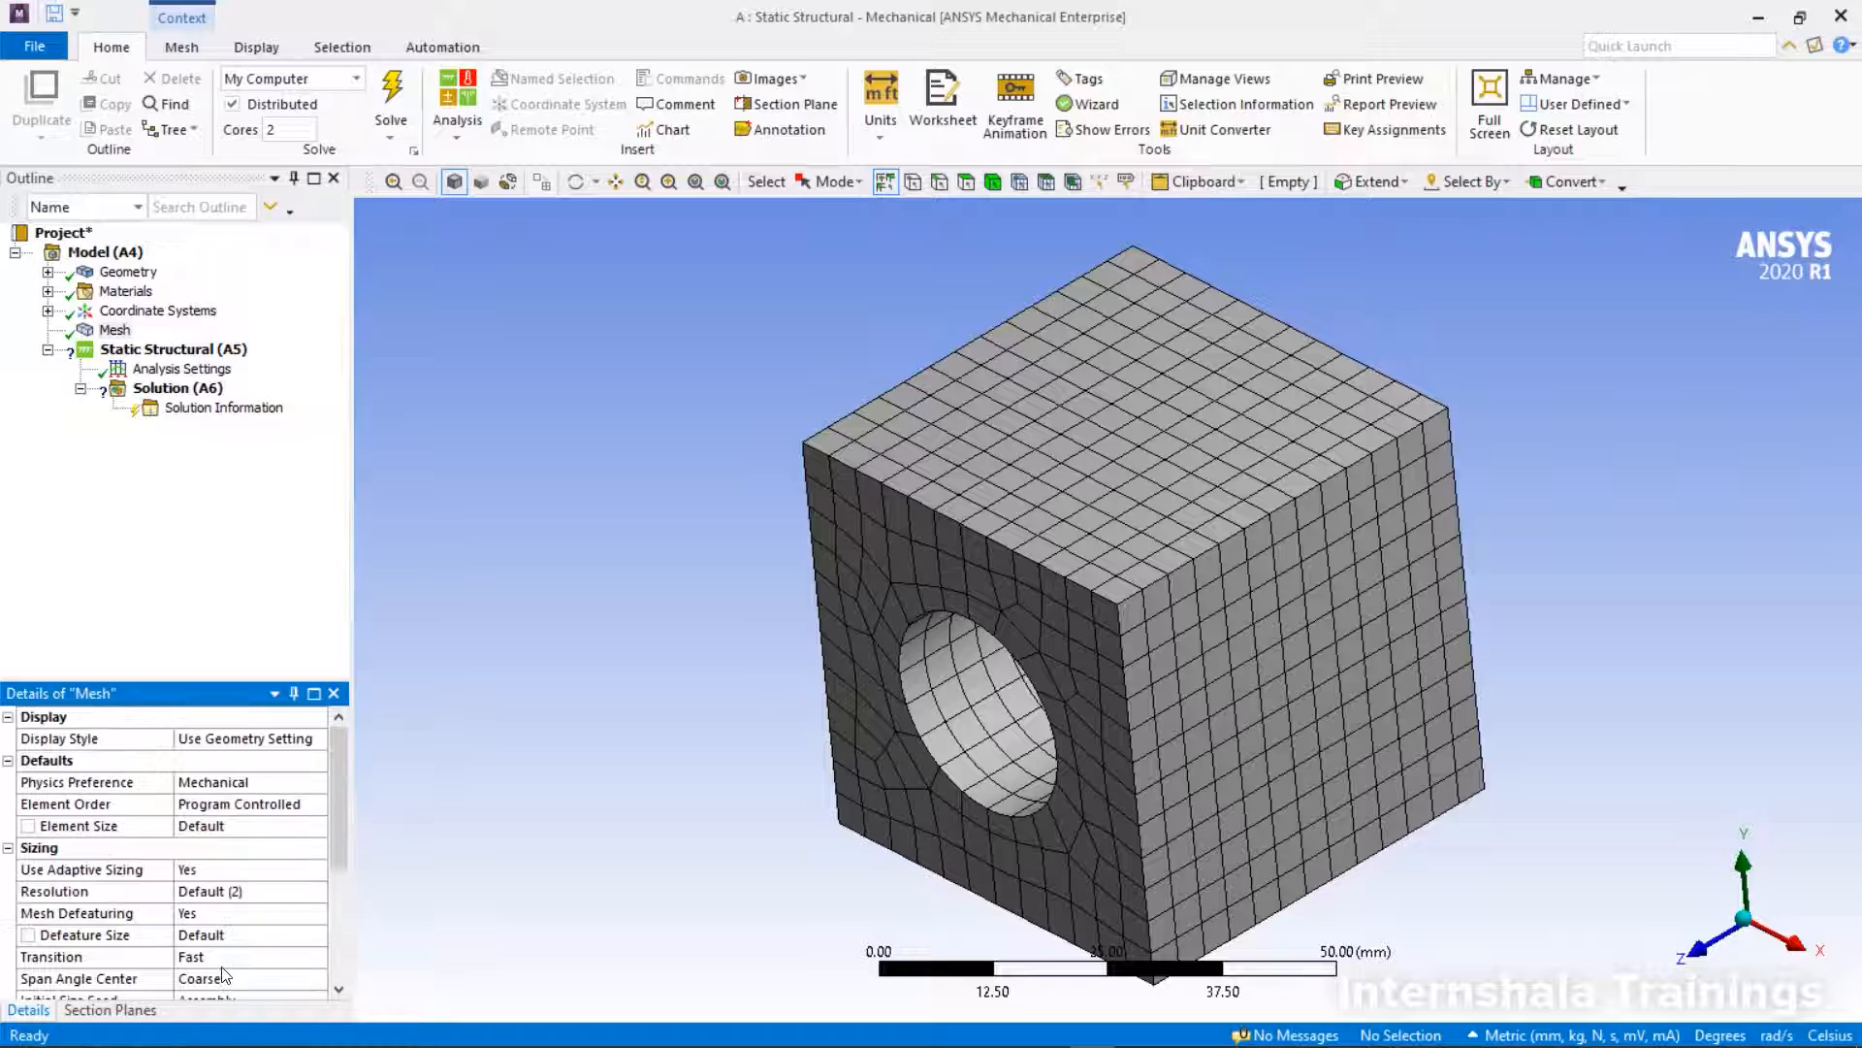
{"action": "left_click", "coordinate": [247, 892]}
{"action": "type", "text": "7"}
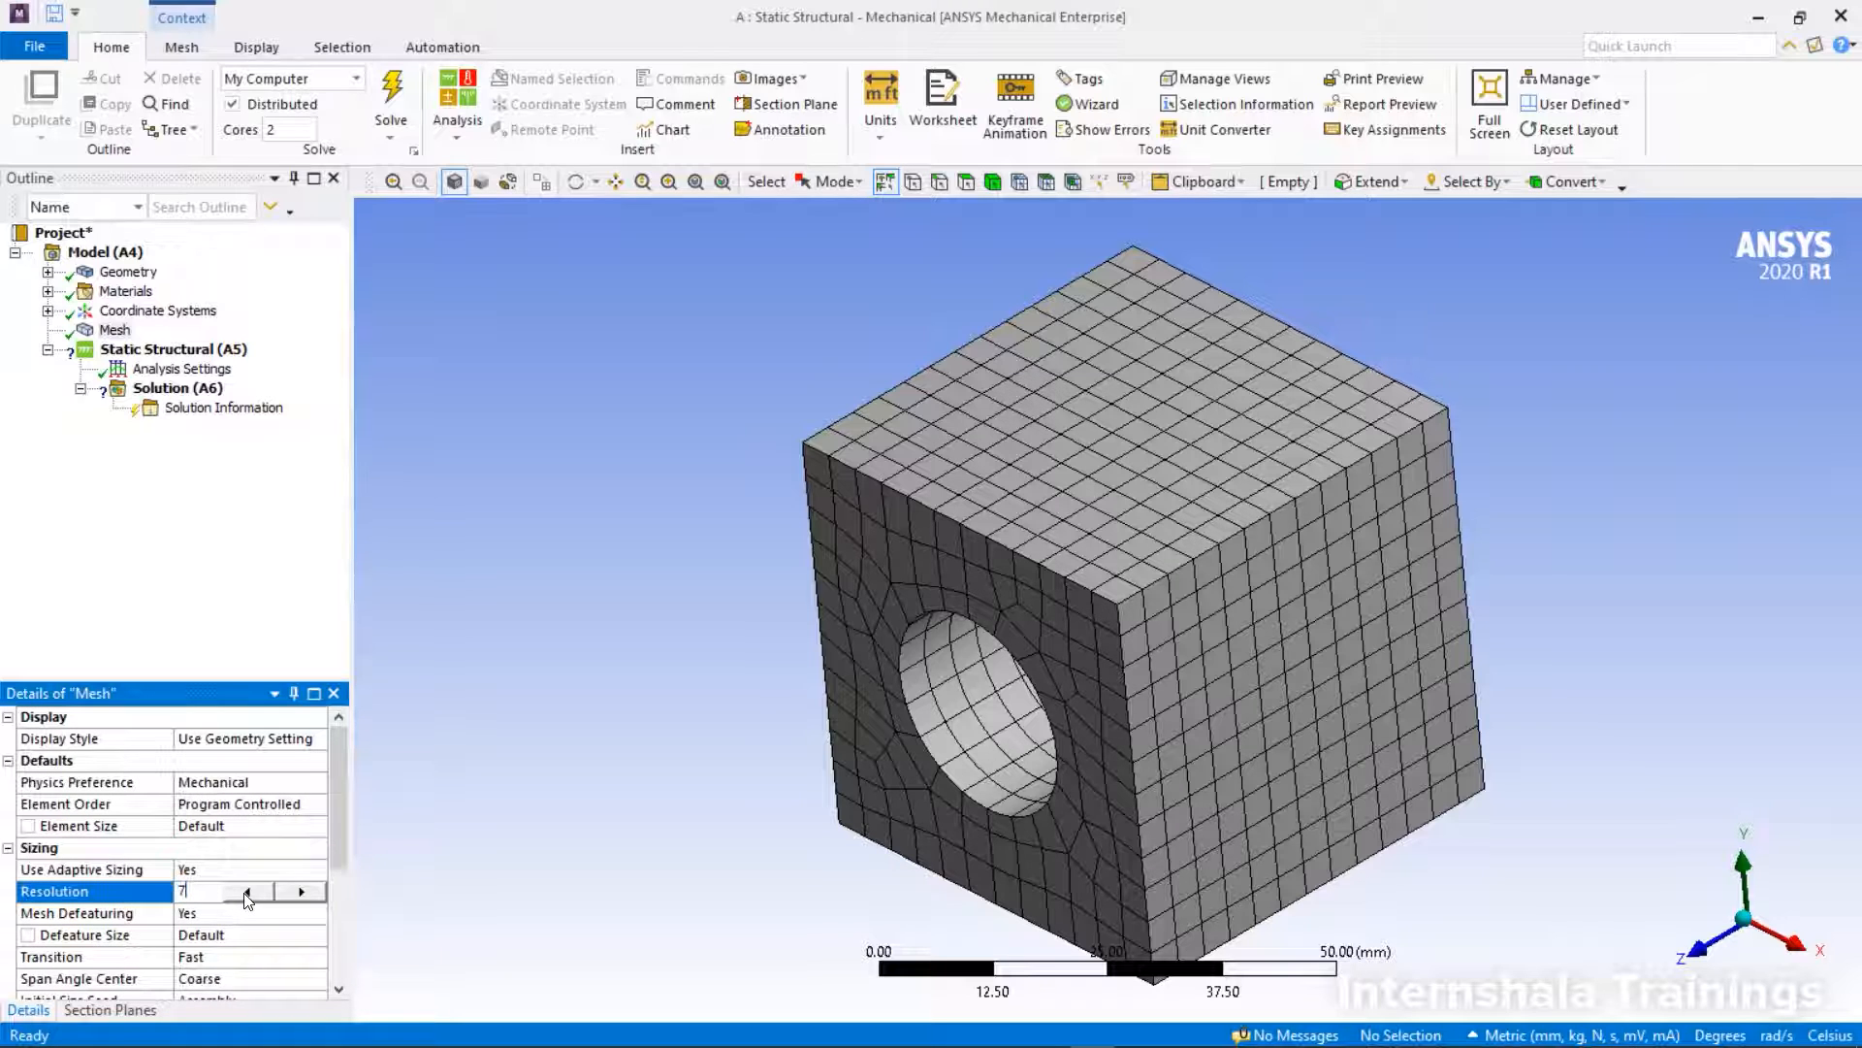
{"action": "key", "text": "Return"}
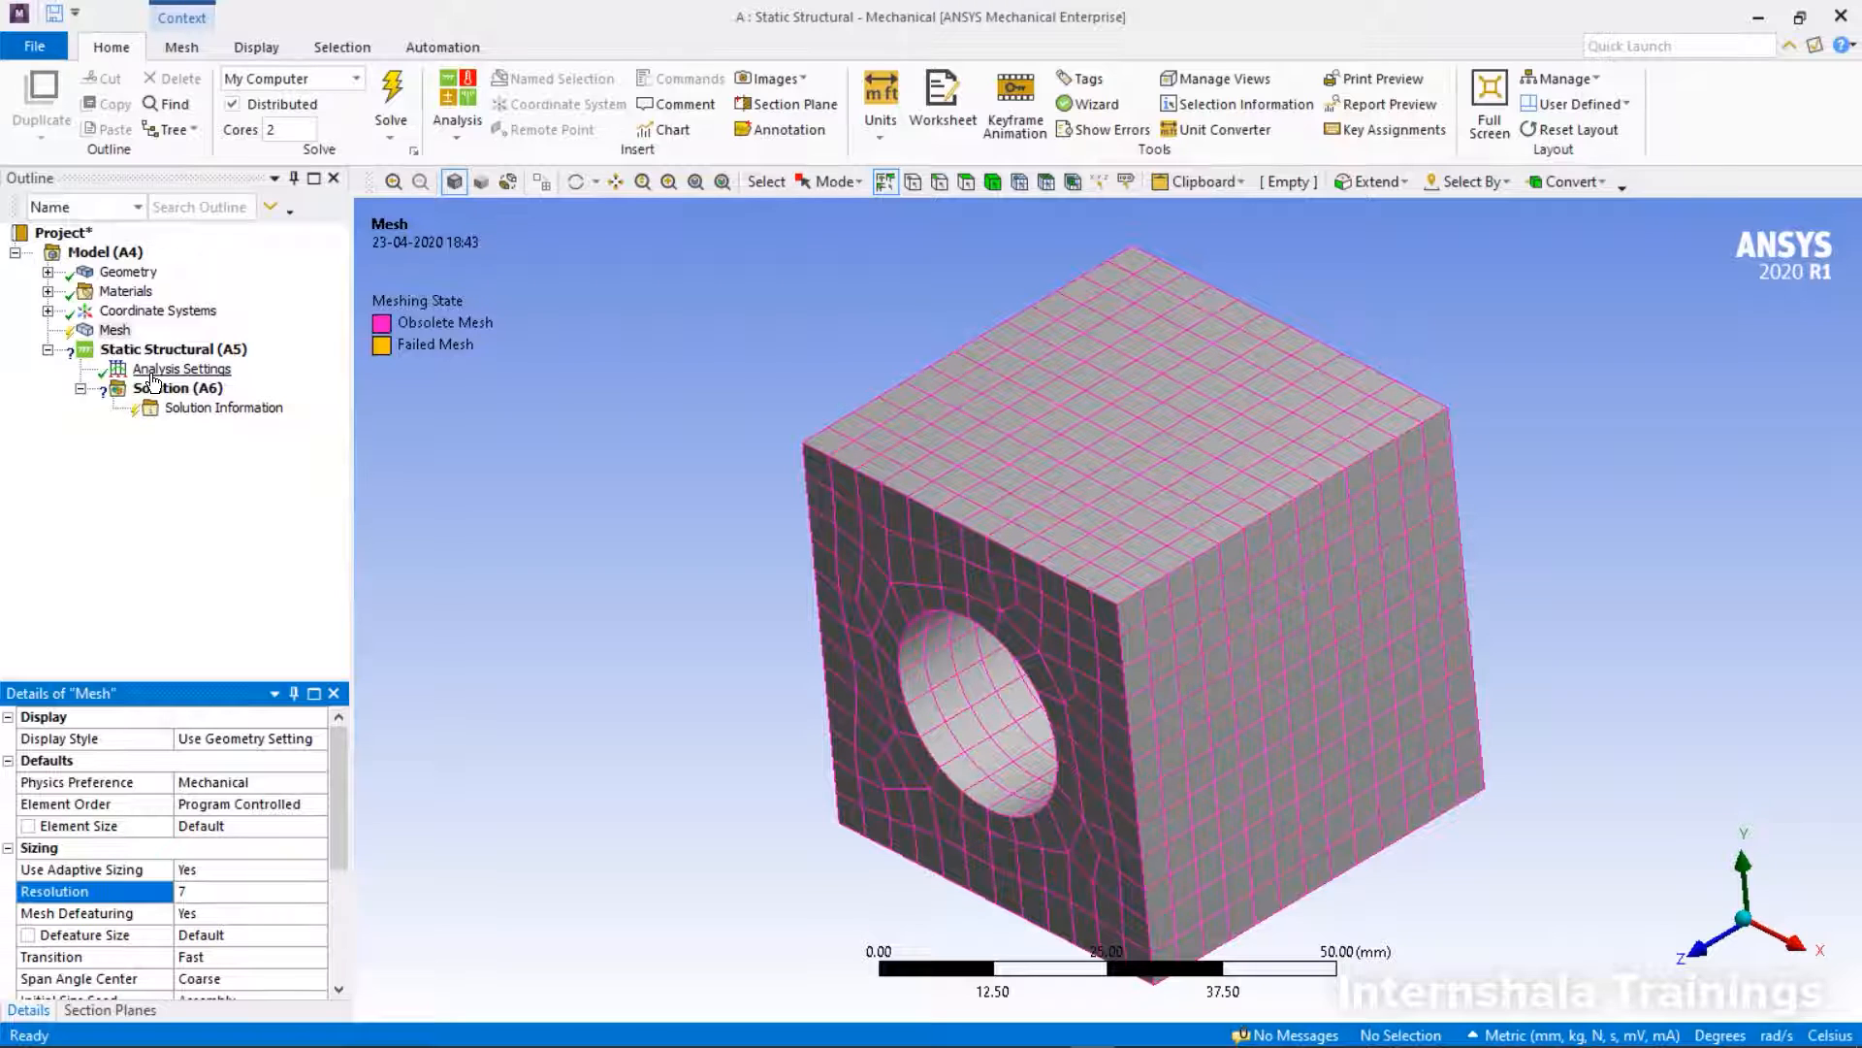
{"action": "right_click", "coordinate": [103, 333]}
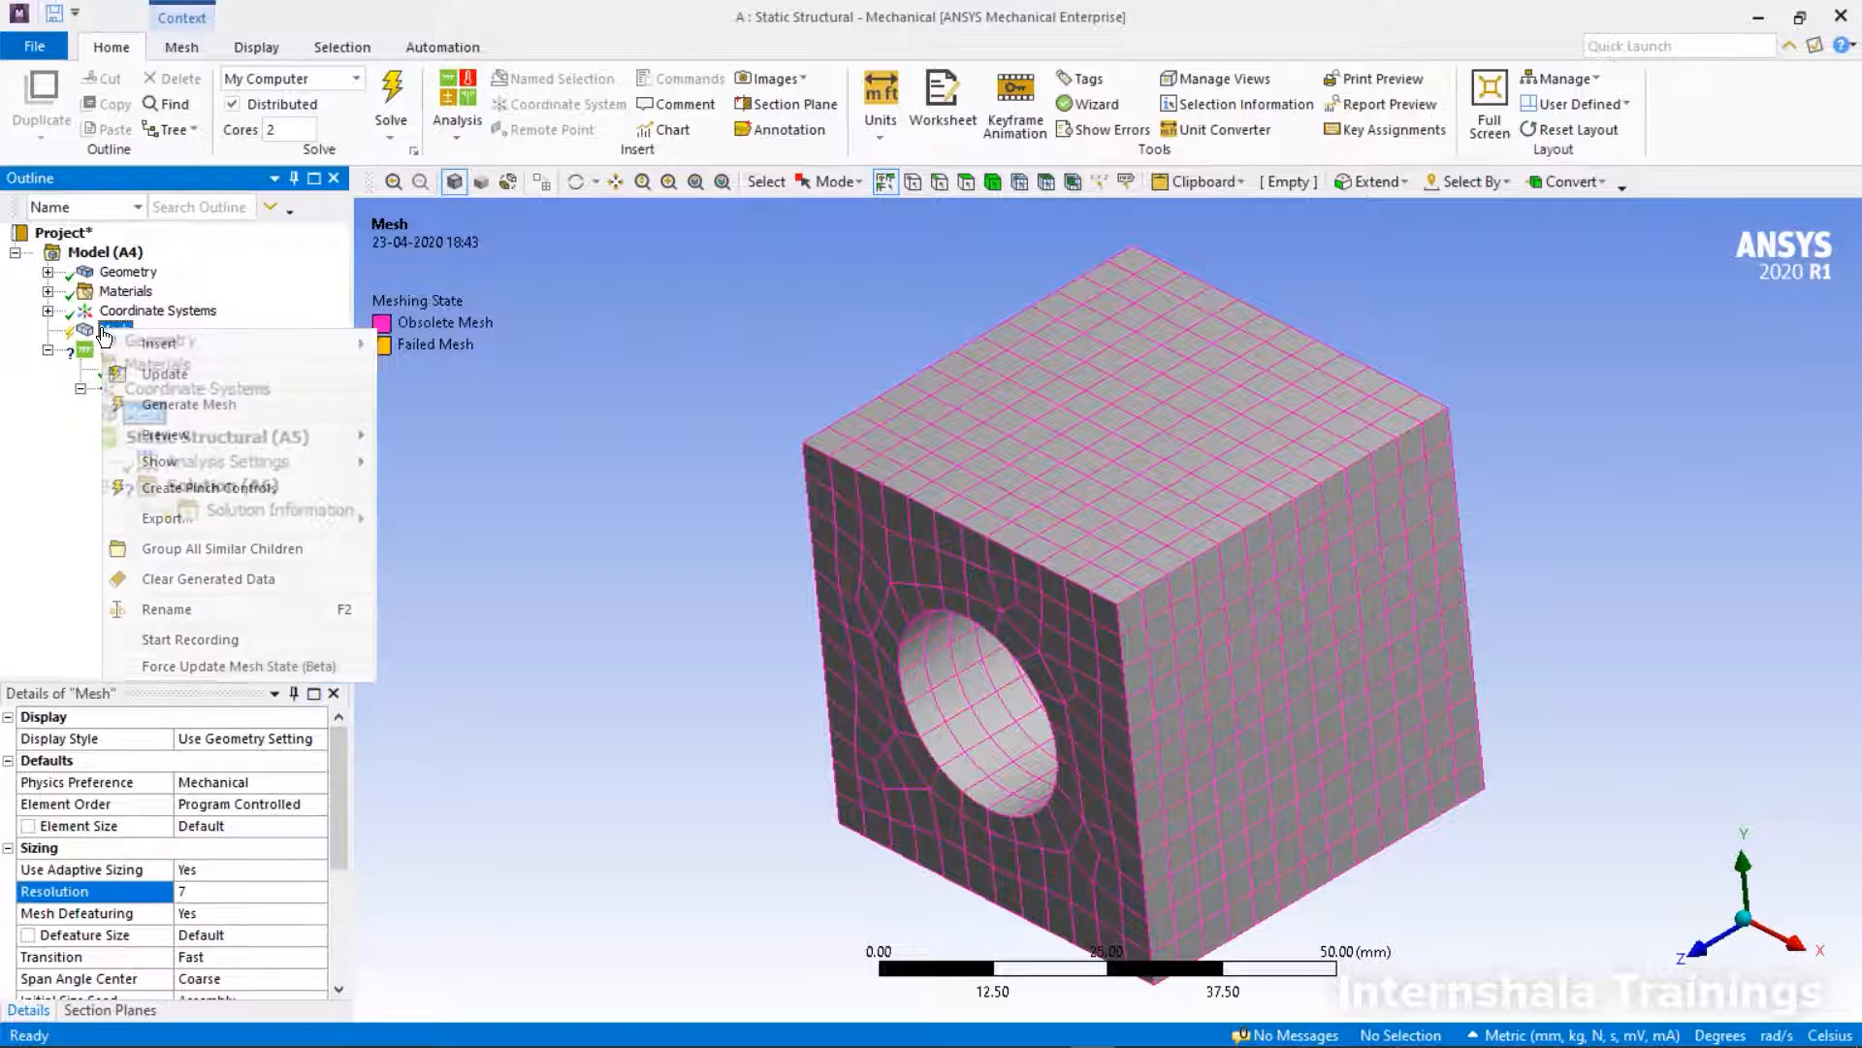
{"action": "left_click", "coordinate": [162, 404]}
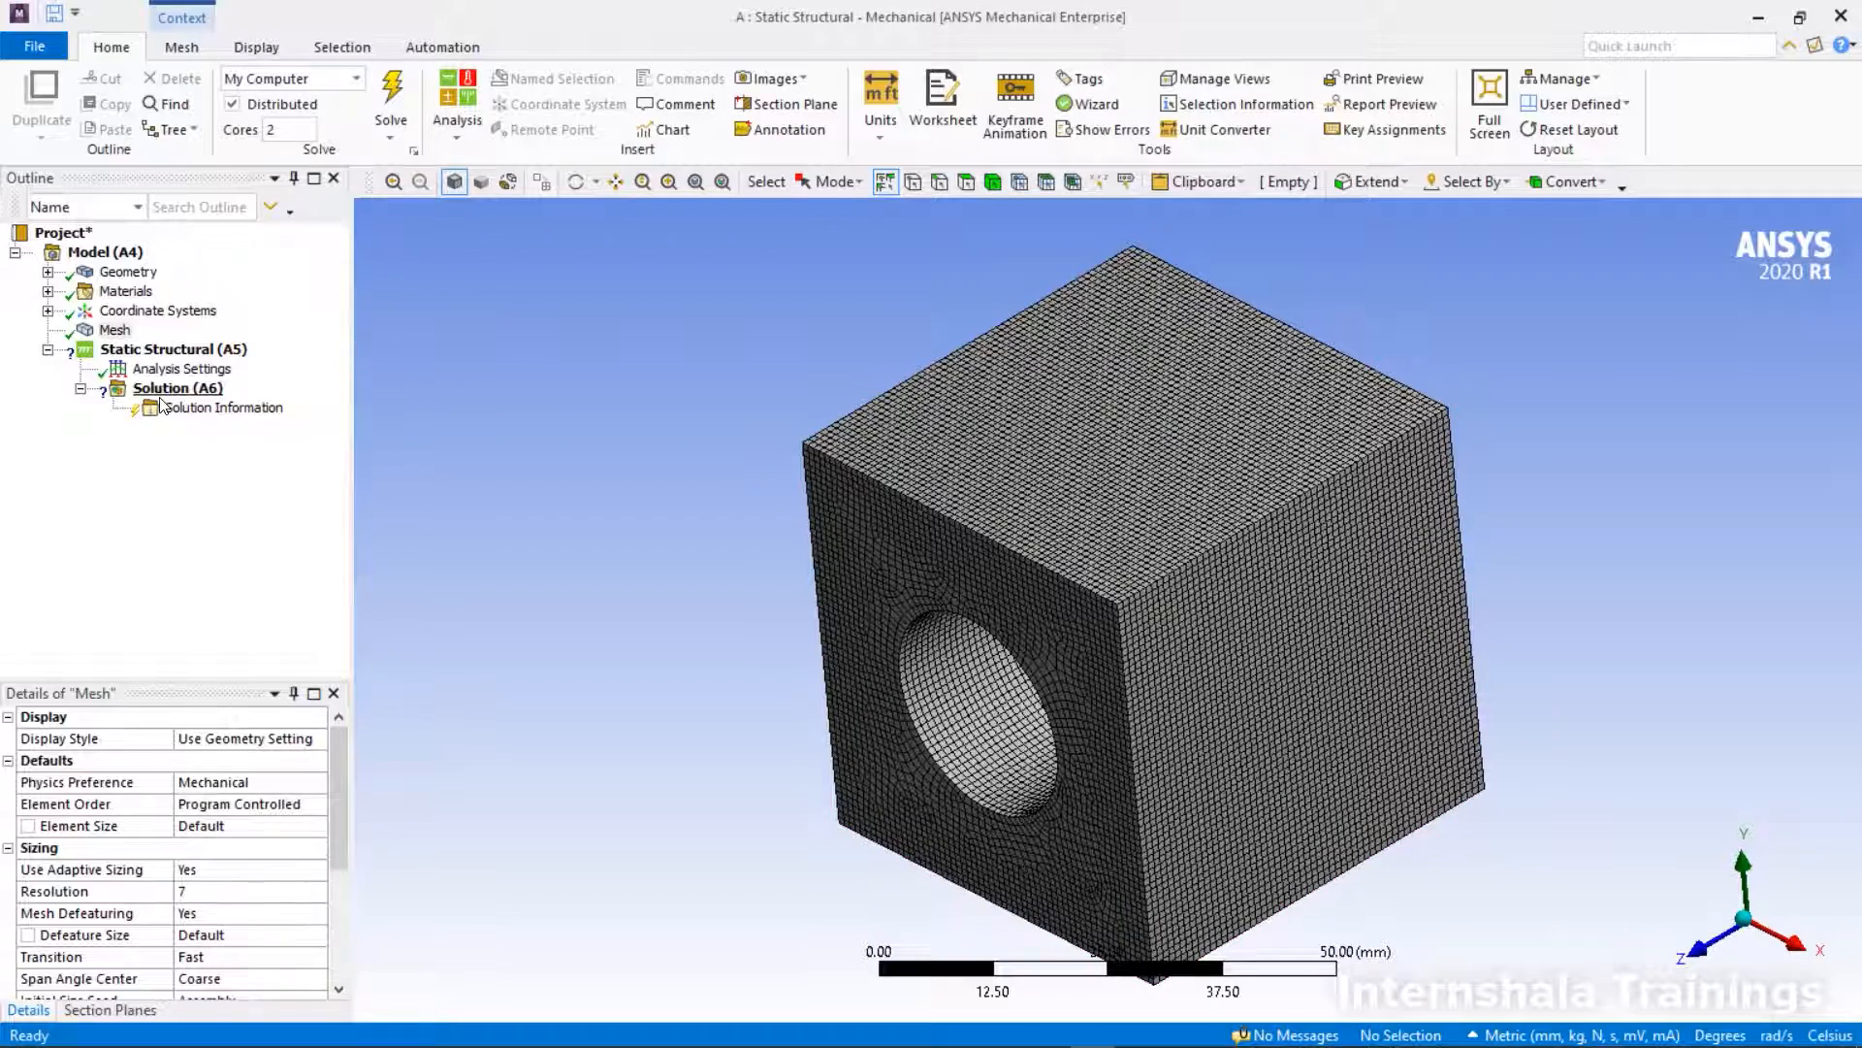
{"action": "middle_click_drag", "start_coordinate": [1234, 527], "coordinate": [1152, 575]}
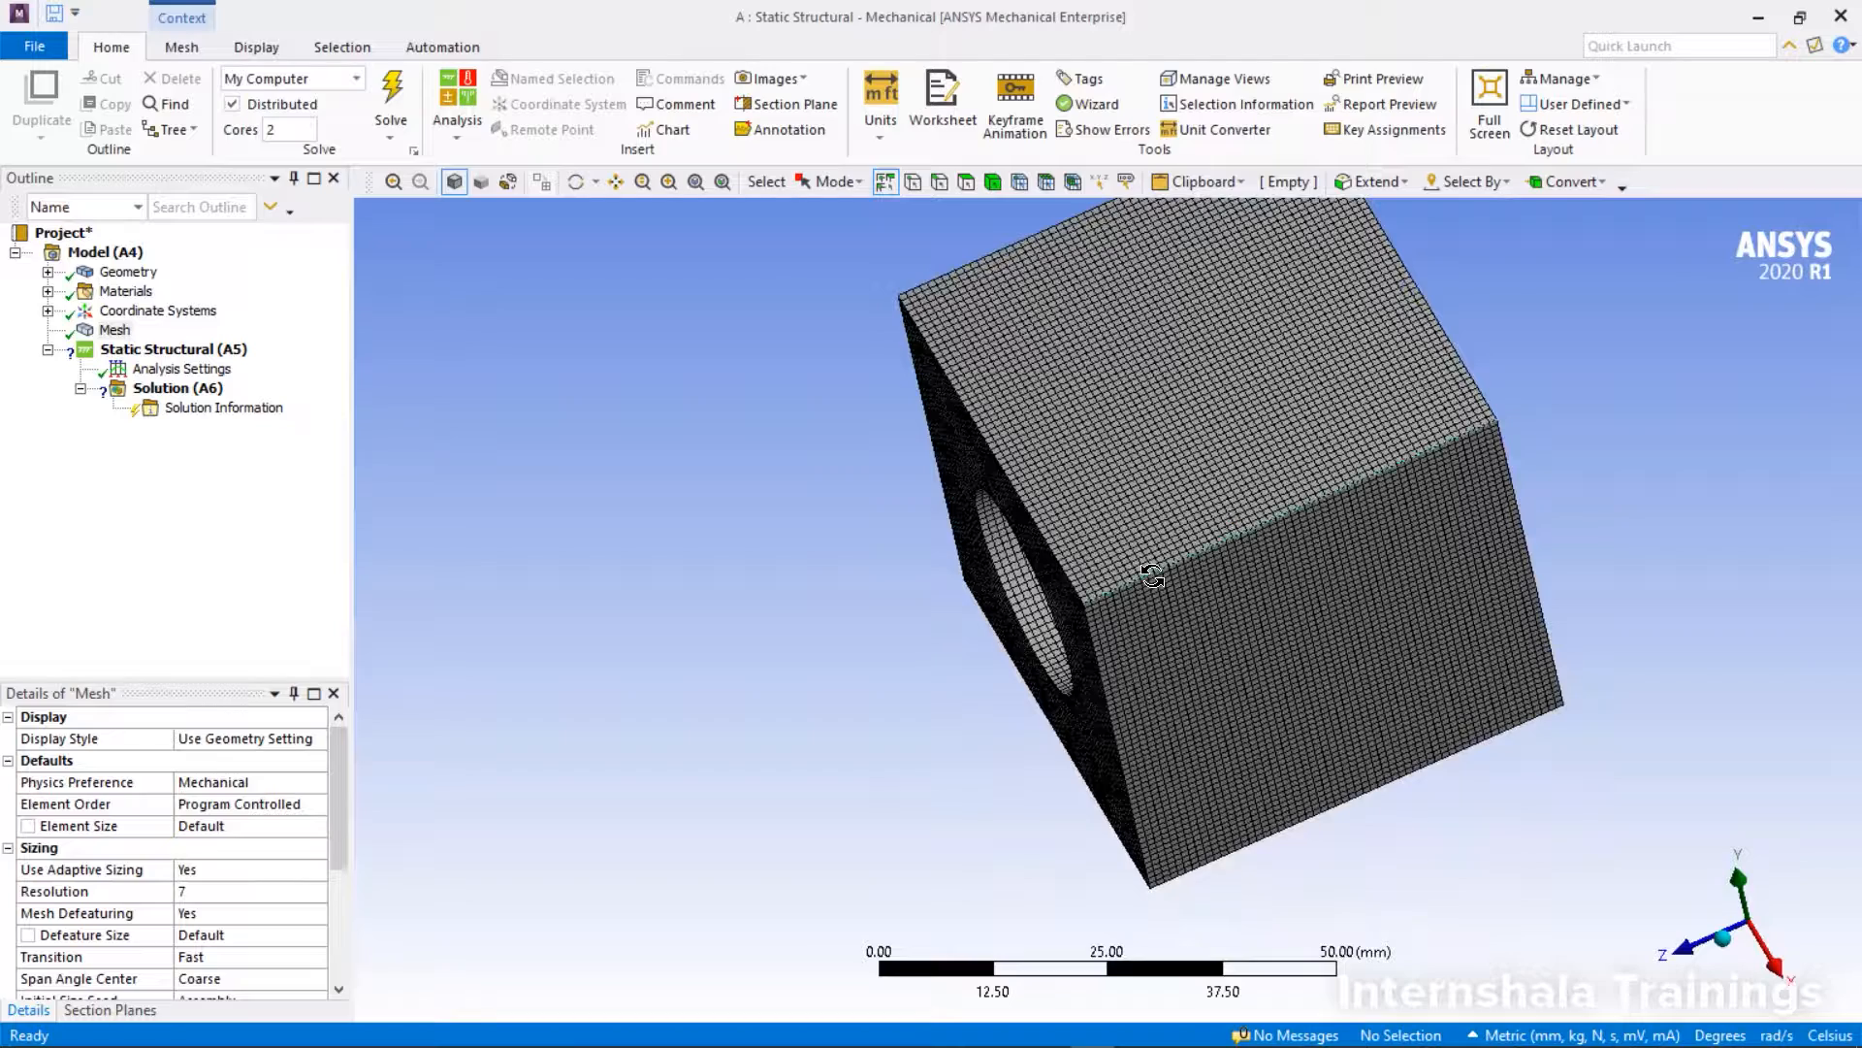
{"action": "middle_click_drag", "start_coordinate": [1250, 497], "coordinate": [1327, 460]}
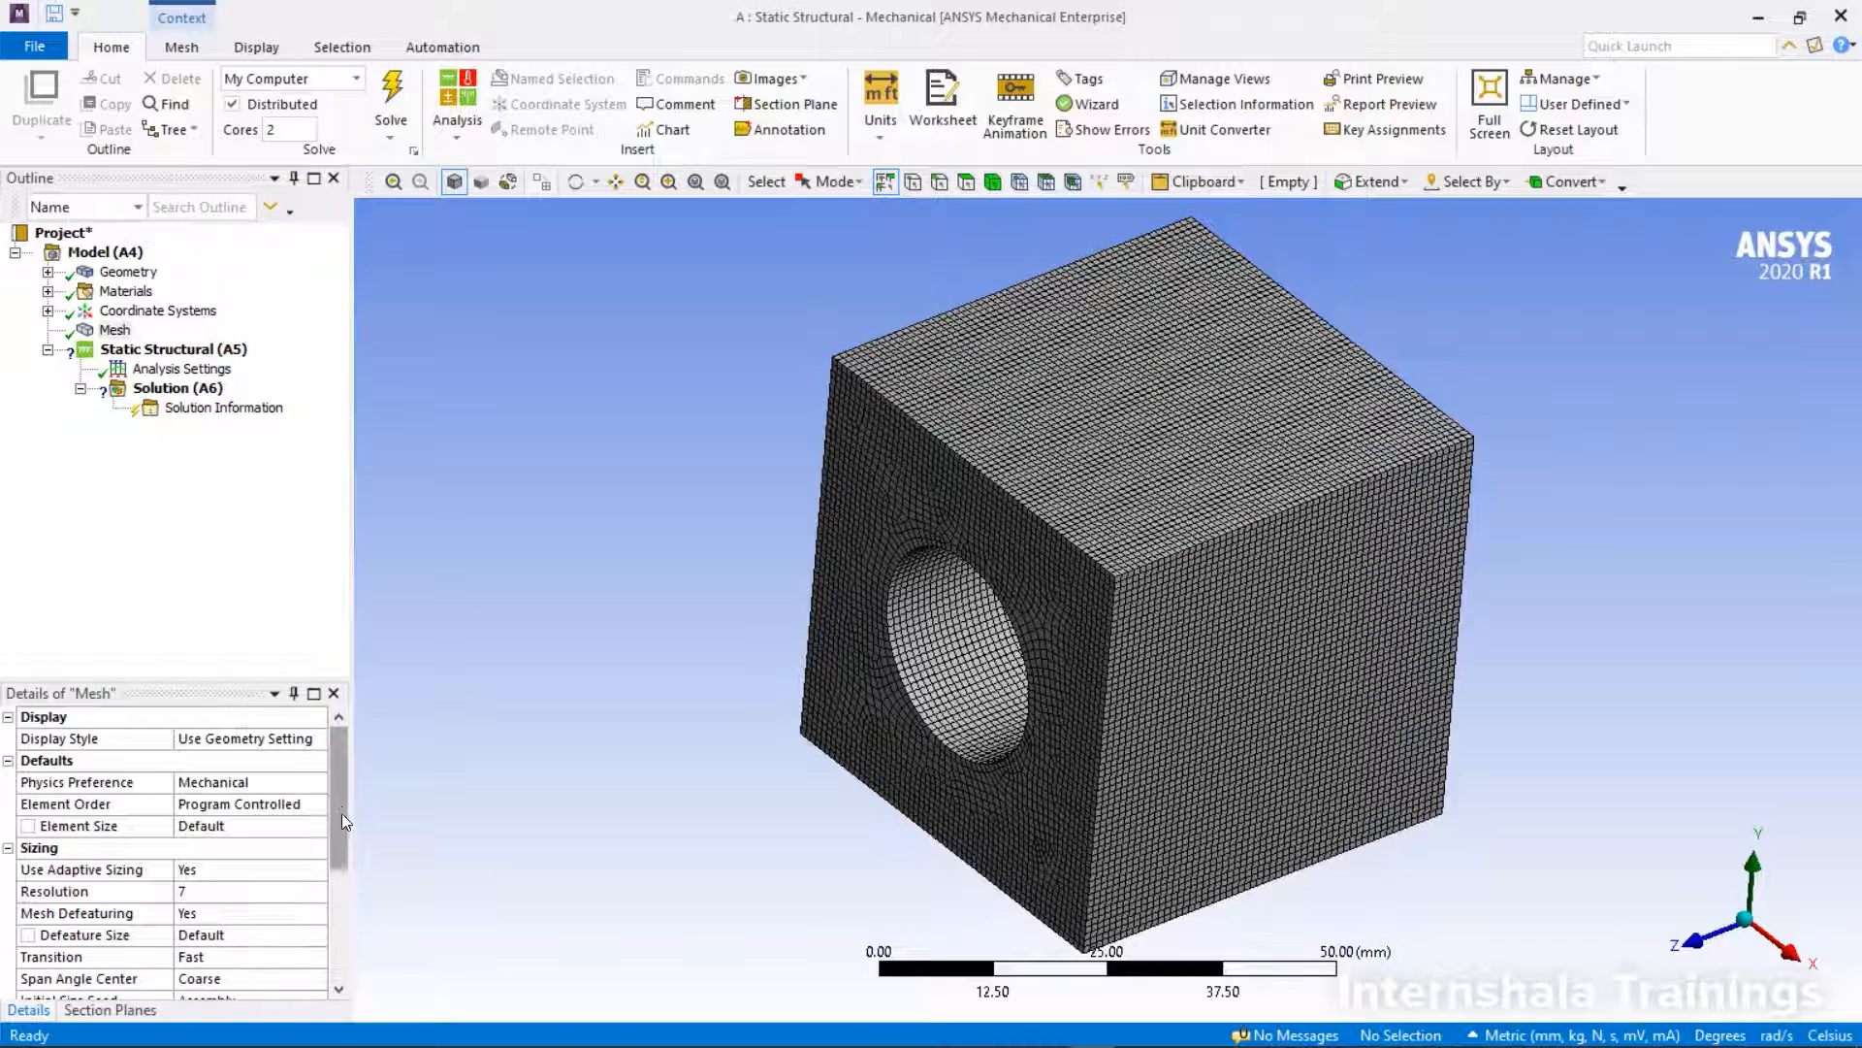
{"action": "left_click_drag", "start_coordinate": [342, 820], "coordinate": [342, 930]}
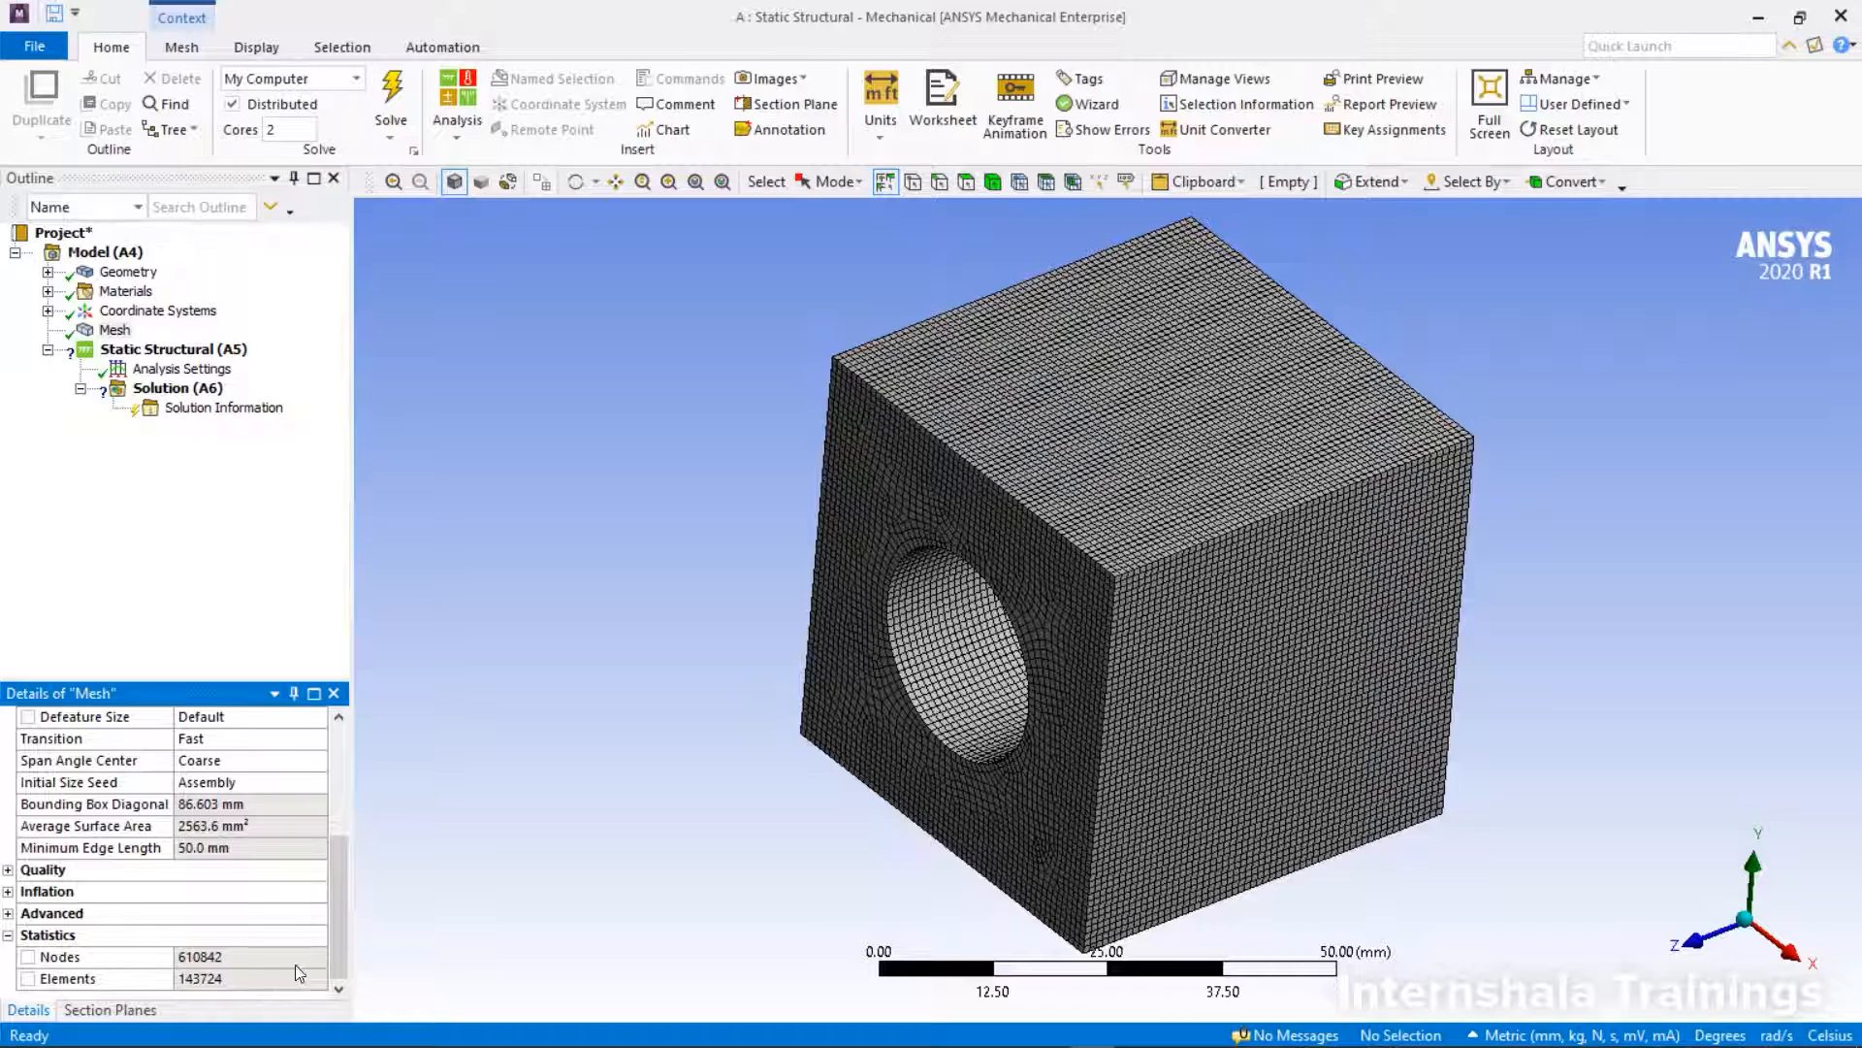
- Set the resolution to 0, update the mesh, and inspect the cube's elements and the mesh statistics
{"action": "left_click_drag", "start_coordinate": [336, 923], "coordinate": [330, 805]}
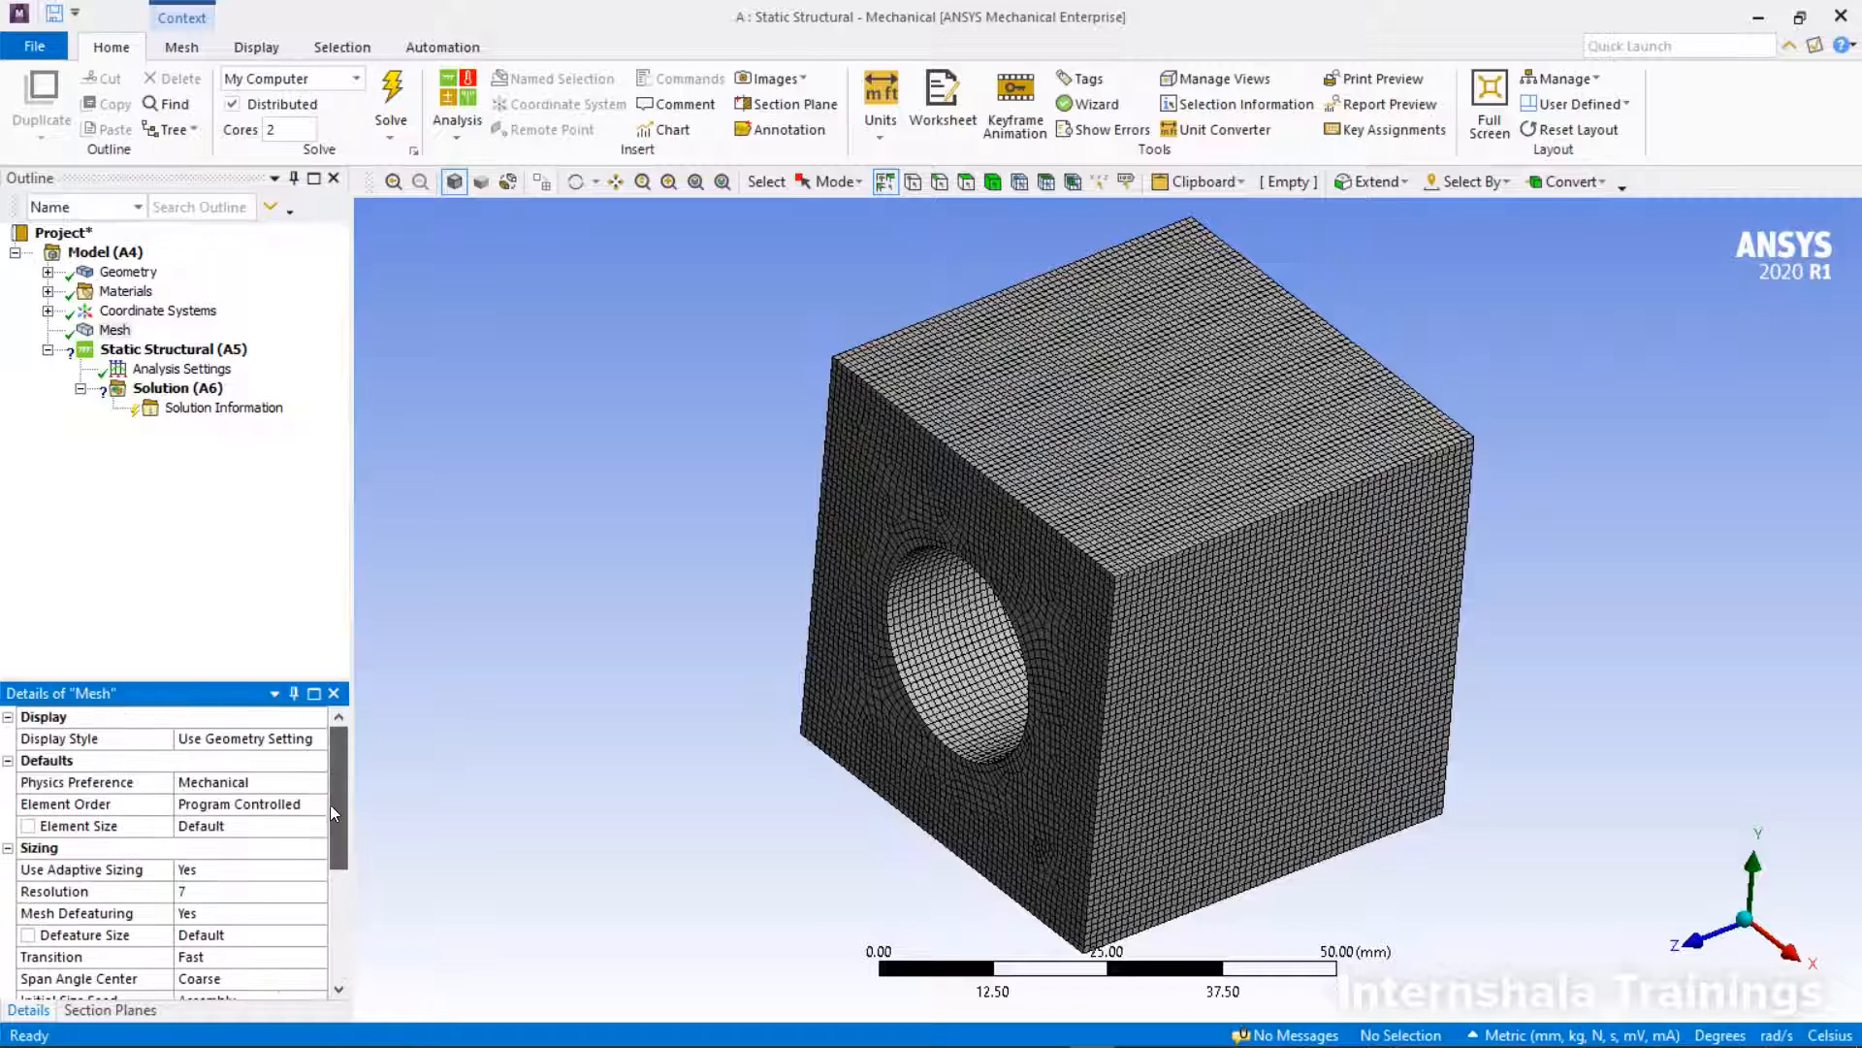
{"action": "left_click", "coordinate": [189, 891]}
{"action": "type", "text": "0"}
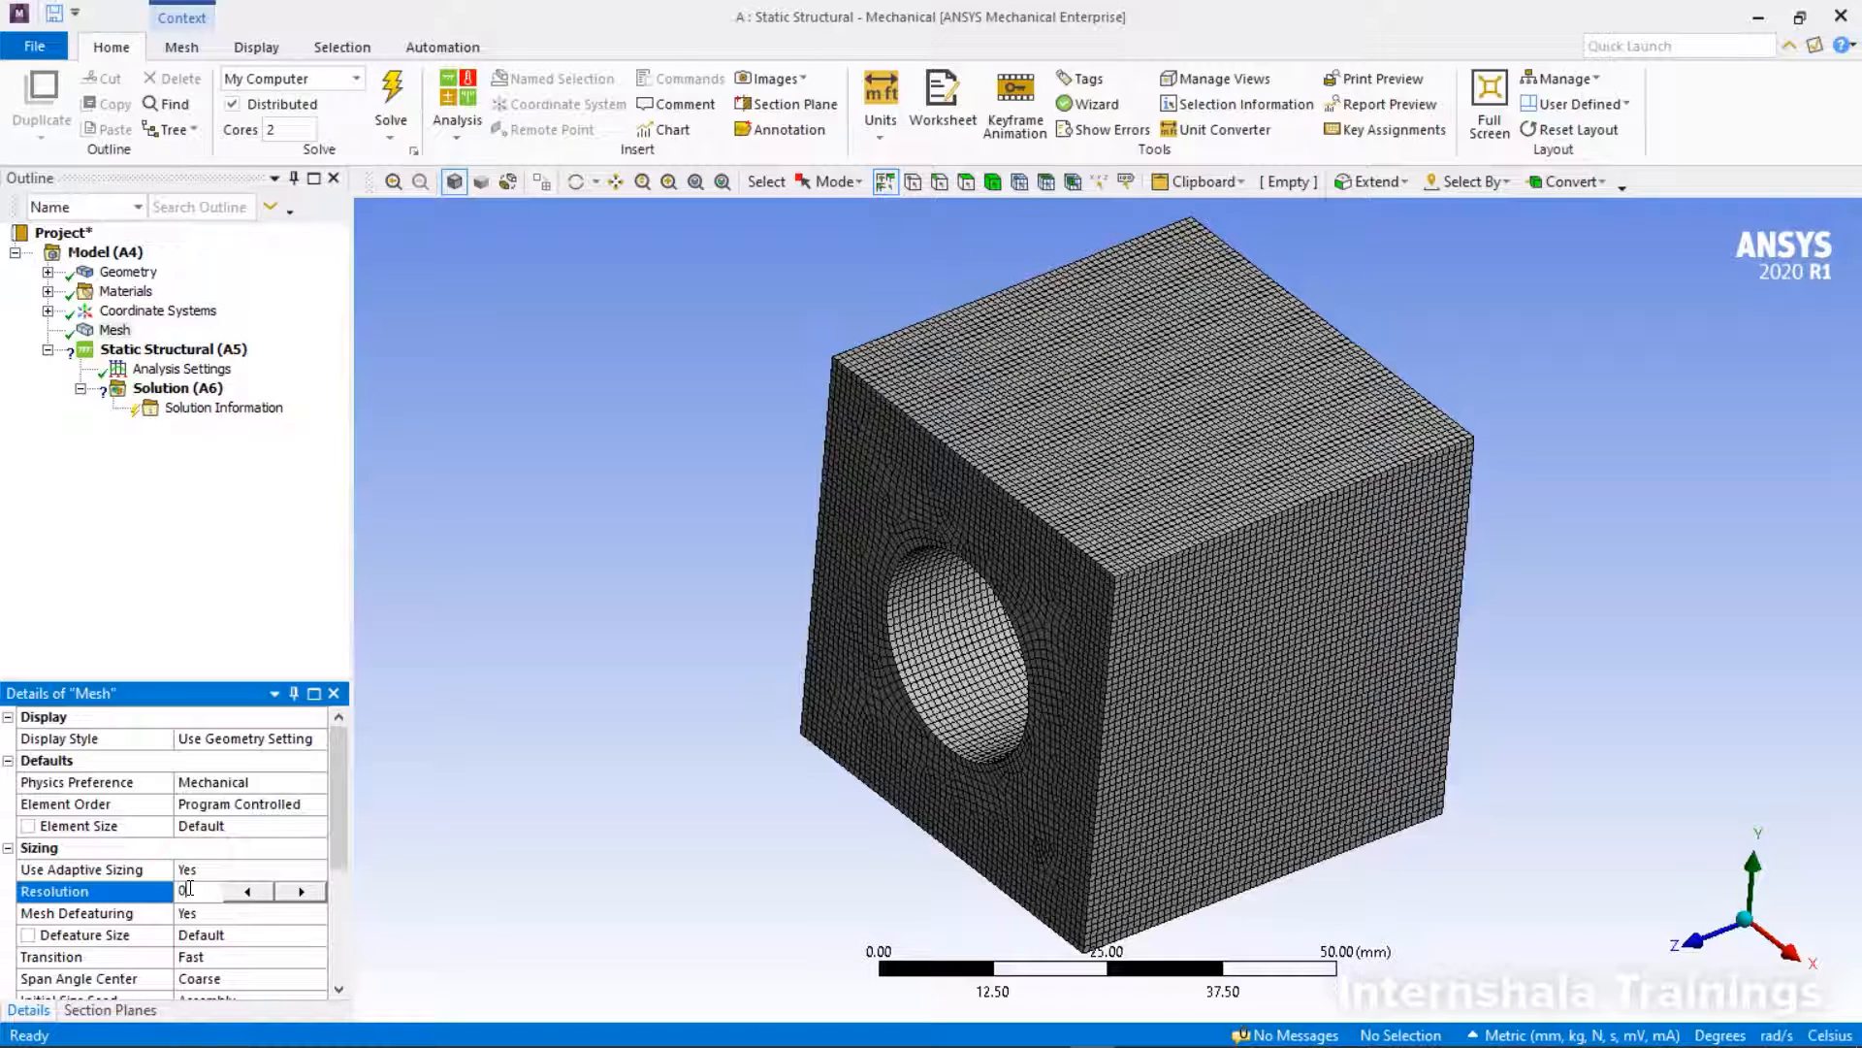
{"action": "key", "text": "Return"}
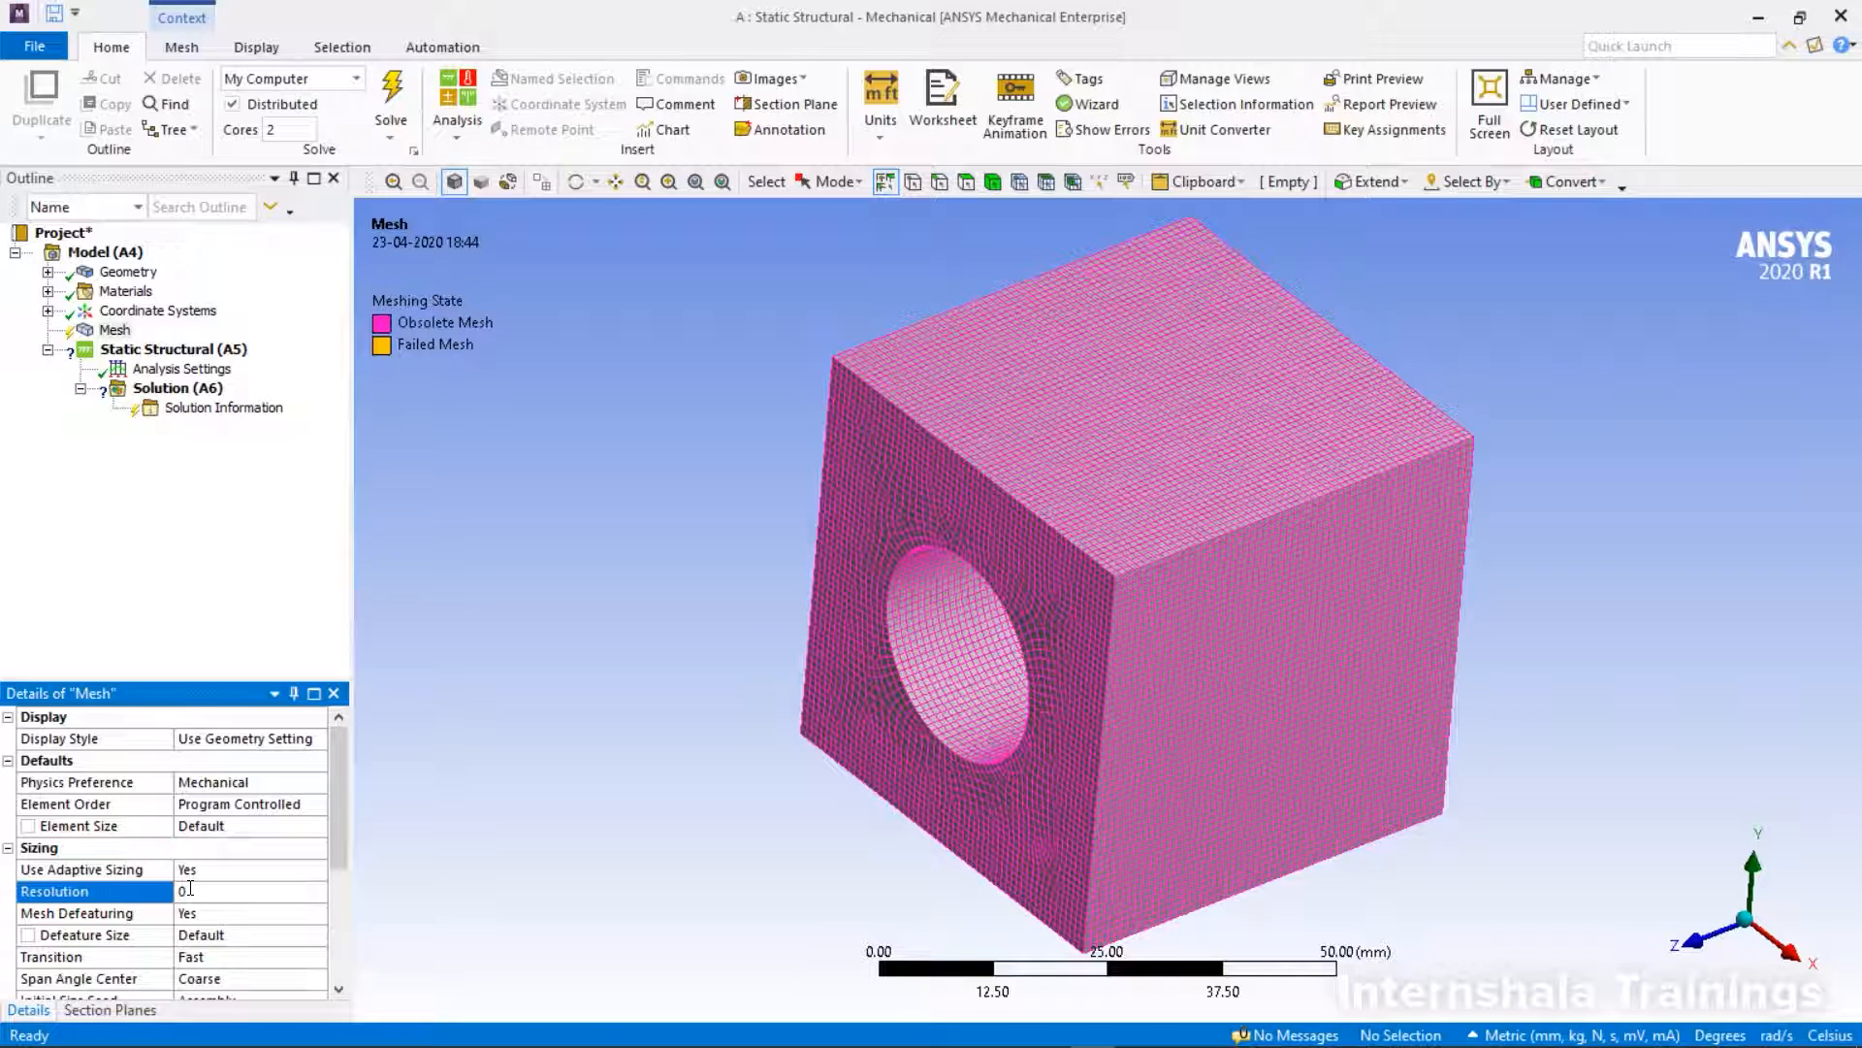
{"action": "right_click", "coordinate": [97, 330]}
{"action": "left_click", "coordinate": [164, 379]}
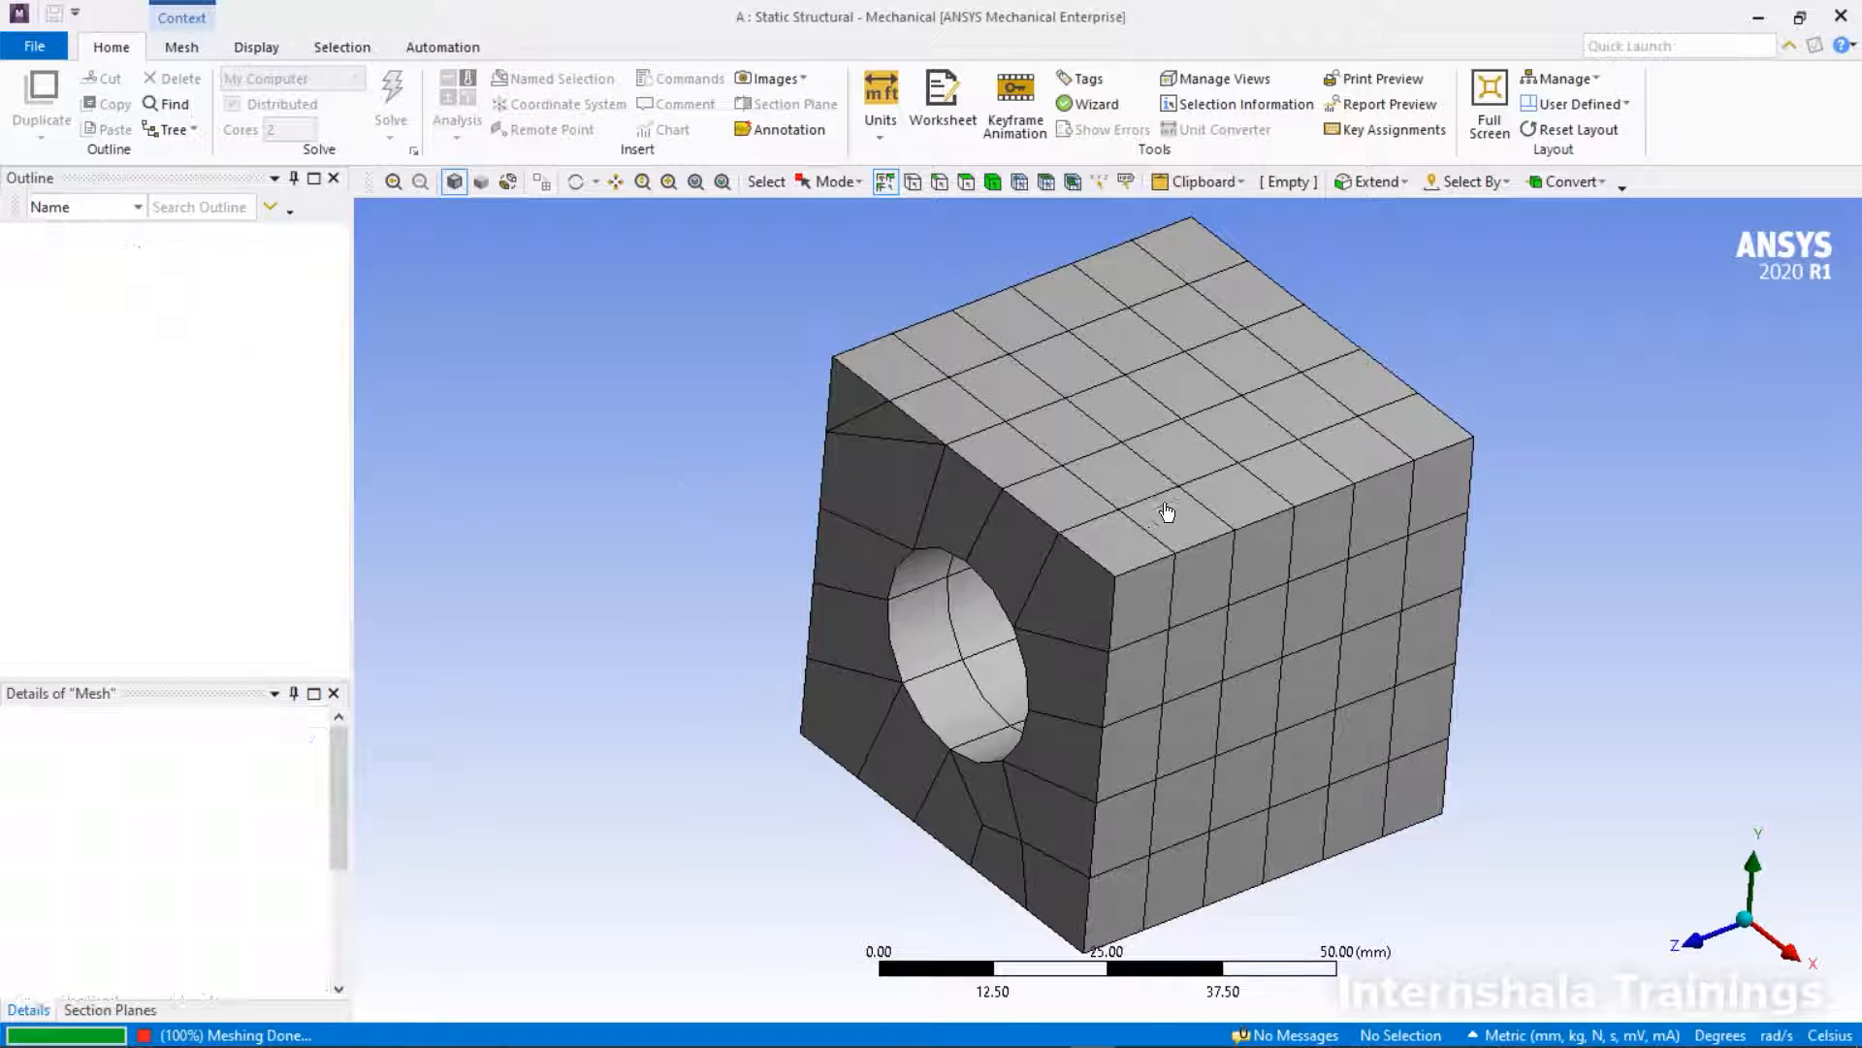
{"action": "middle_click_drag", "start_coordinate": [1100, 447], "coordinate": [1133, 490]}
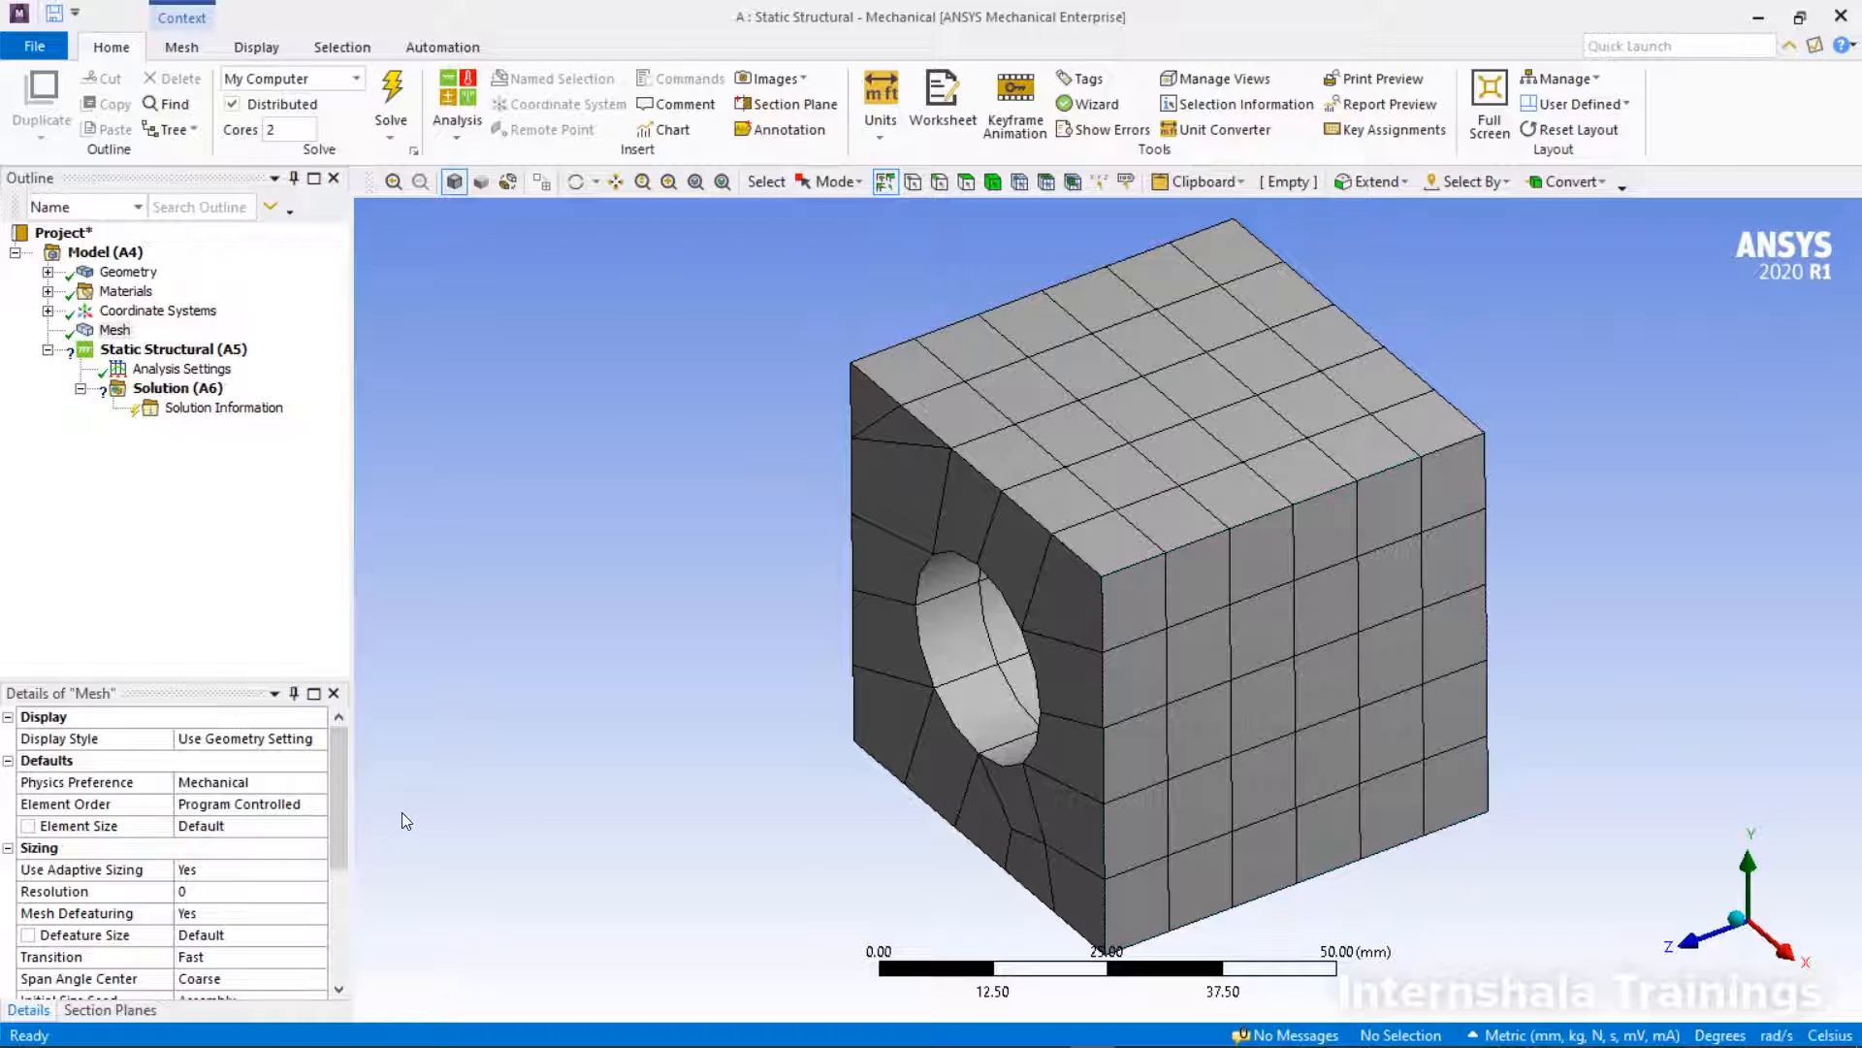
{"action": "left_click_drag", "start_coordinate": [340, 793], "coordinate": [345, 888]}
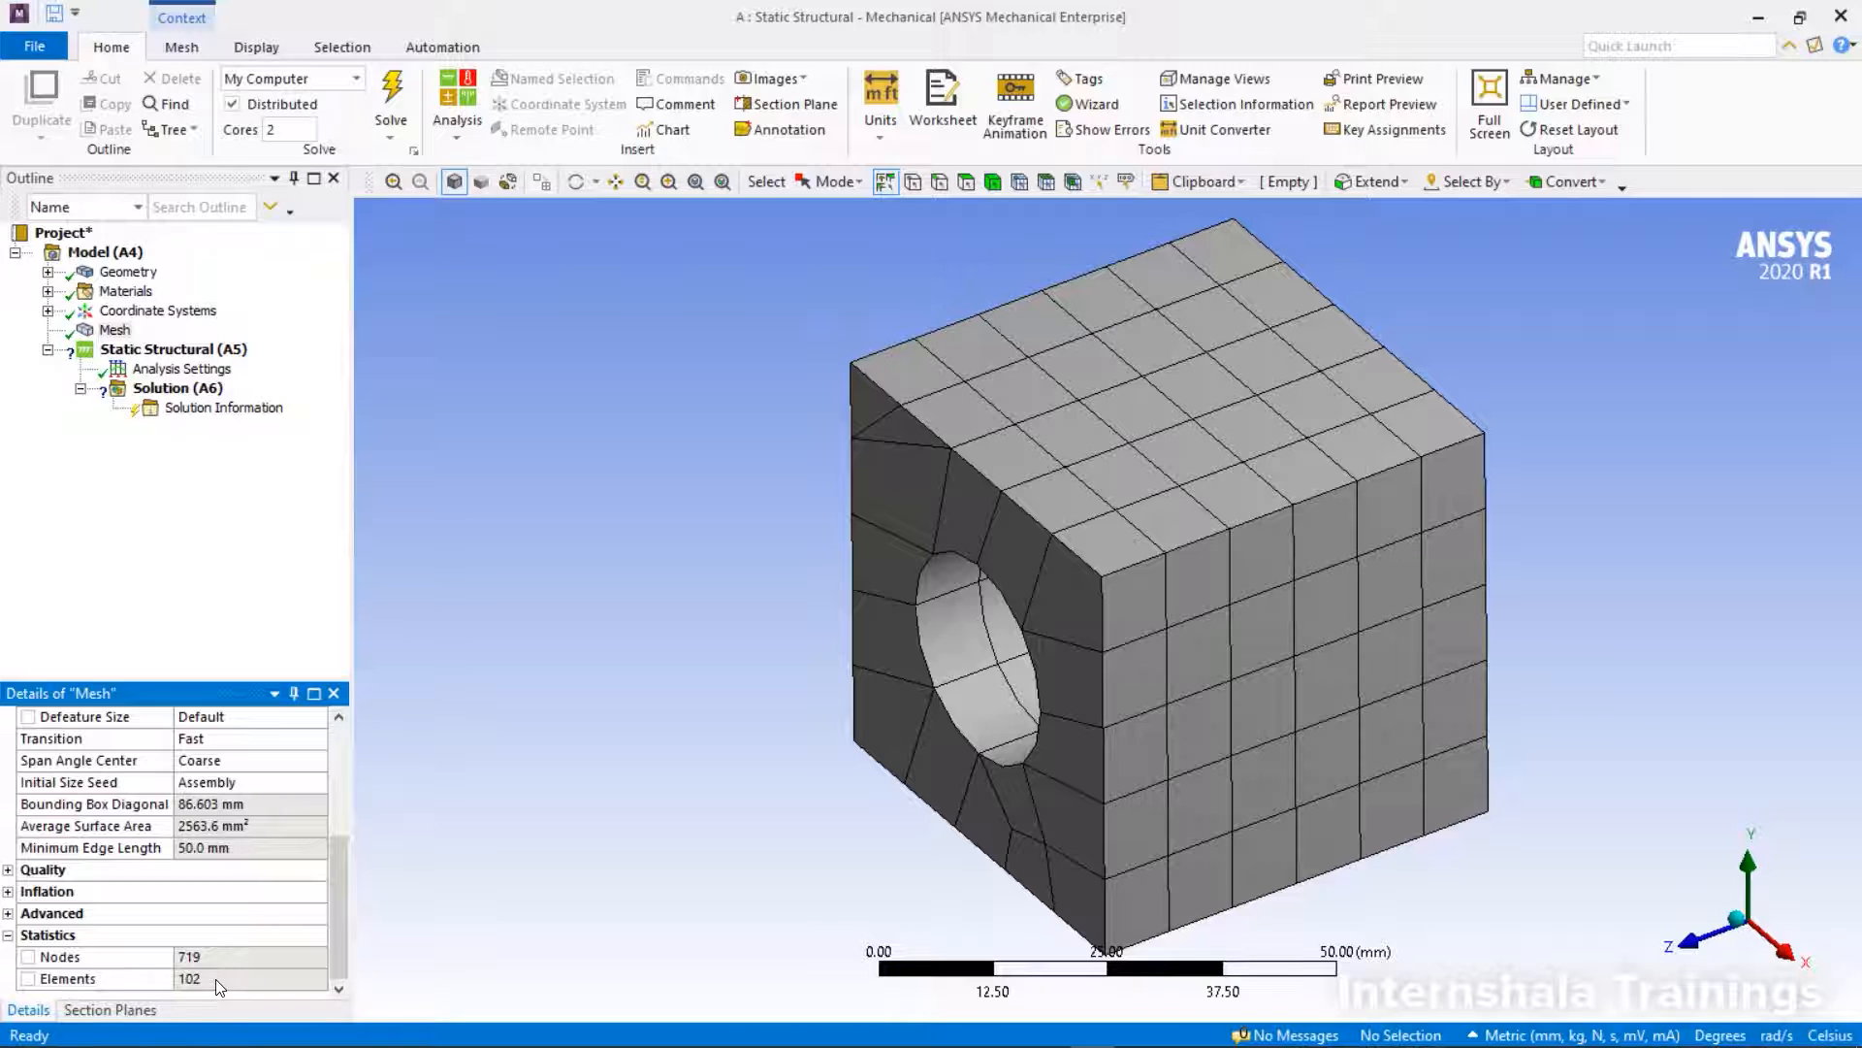
- Set the adaptive sizing resolution to 2 and update the mesh on the cube
{"action": "scroll", "coordinate": [340, 789], "scroll_direction": "up", "scroll_amount": 3}
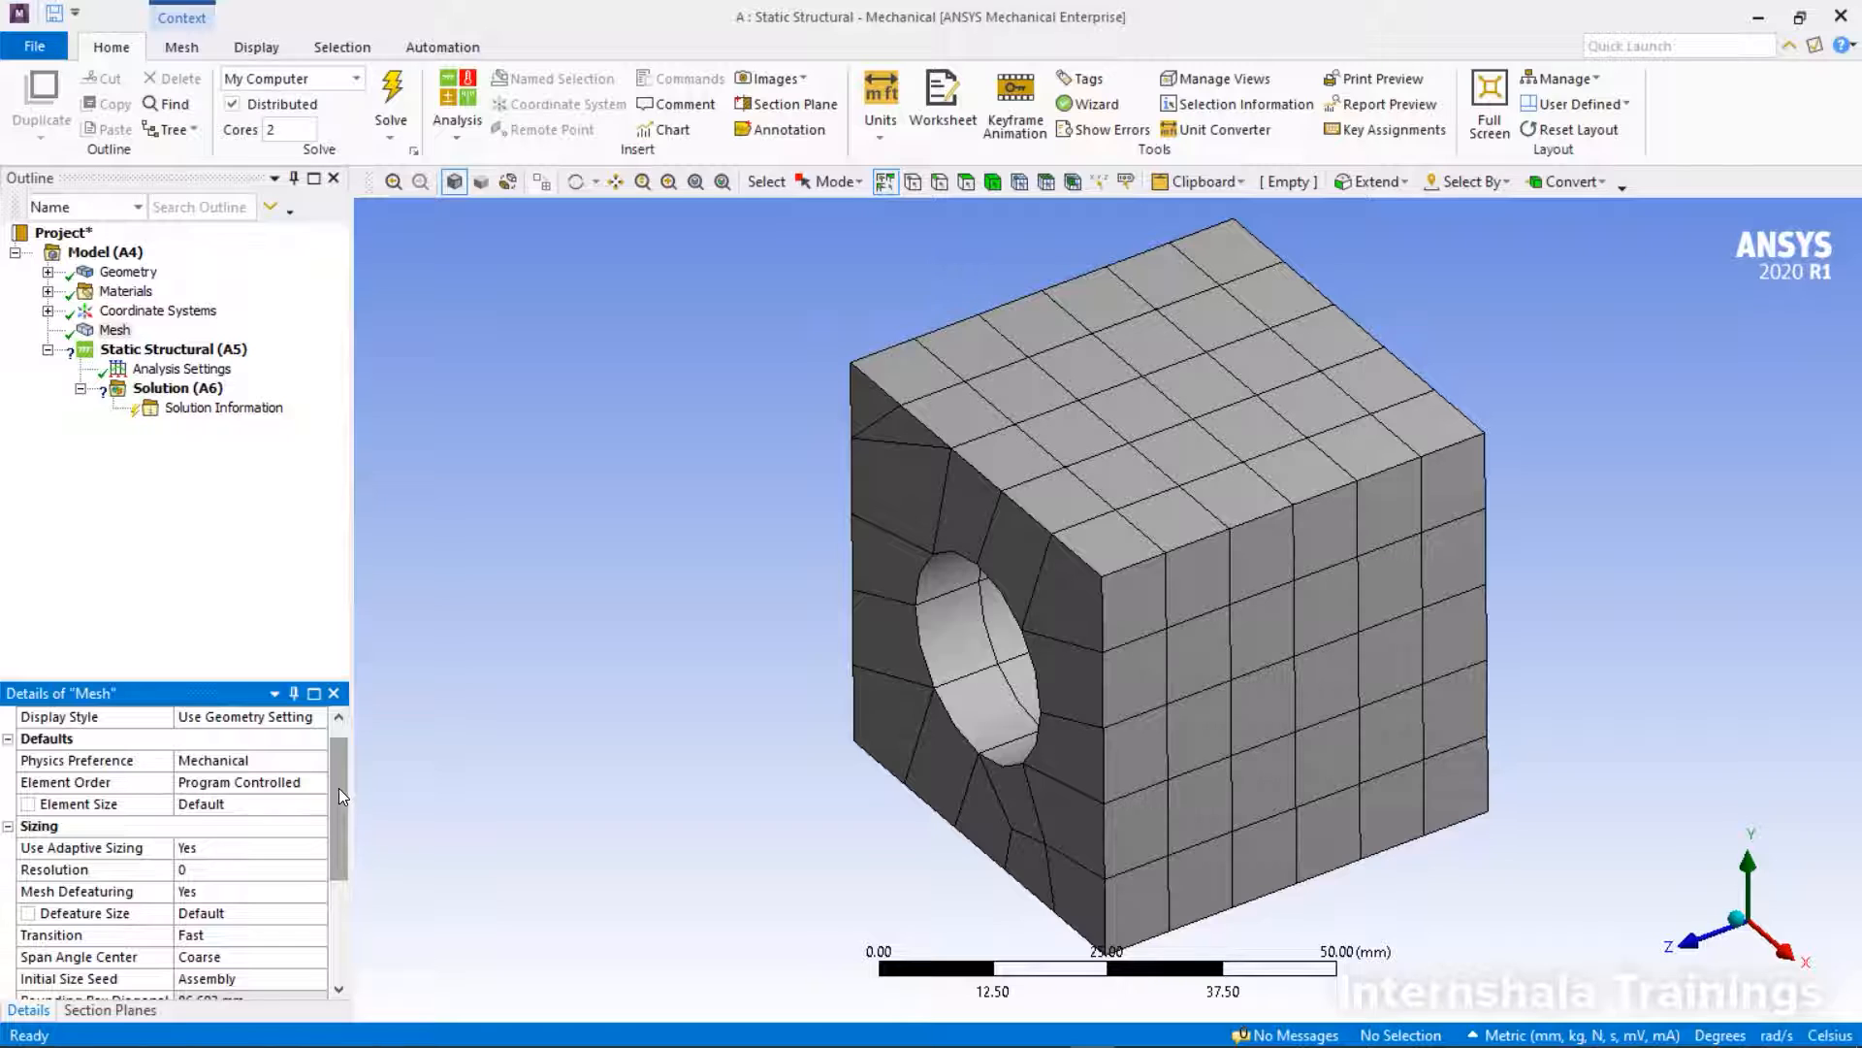
{"action": "left_click", "coordinate": [199, 869]}
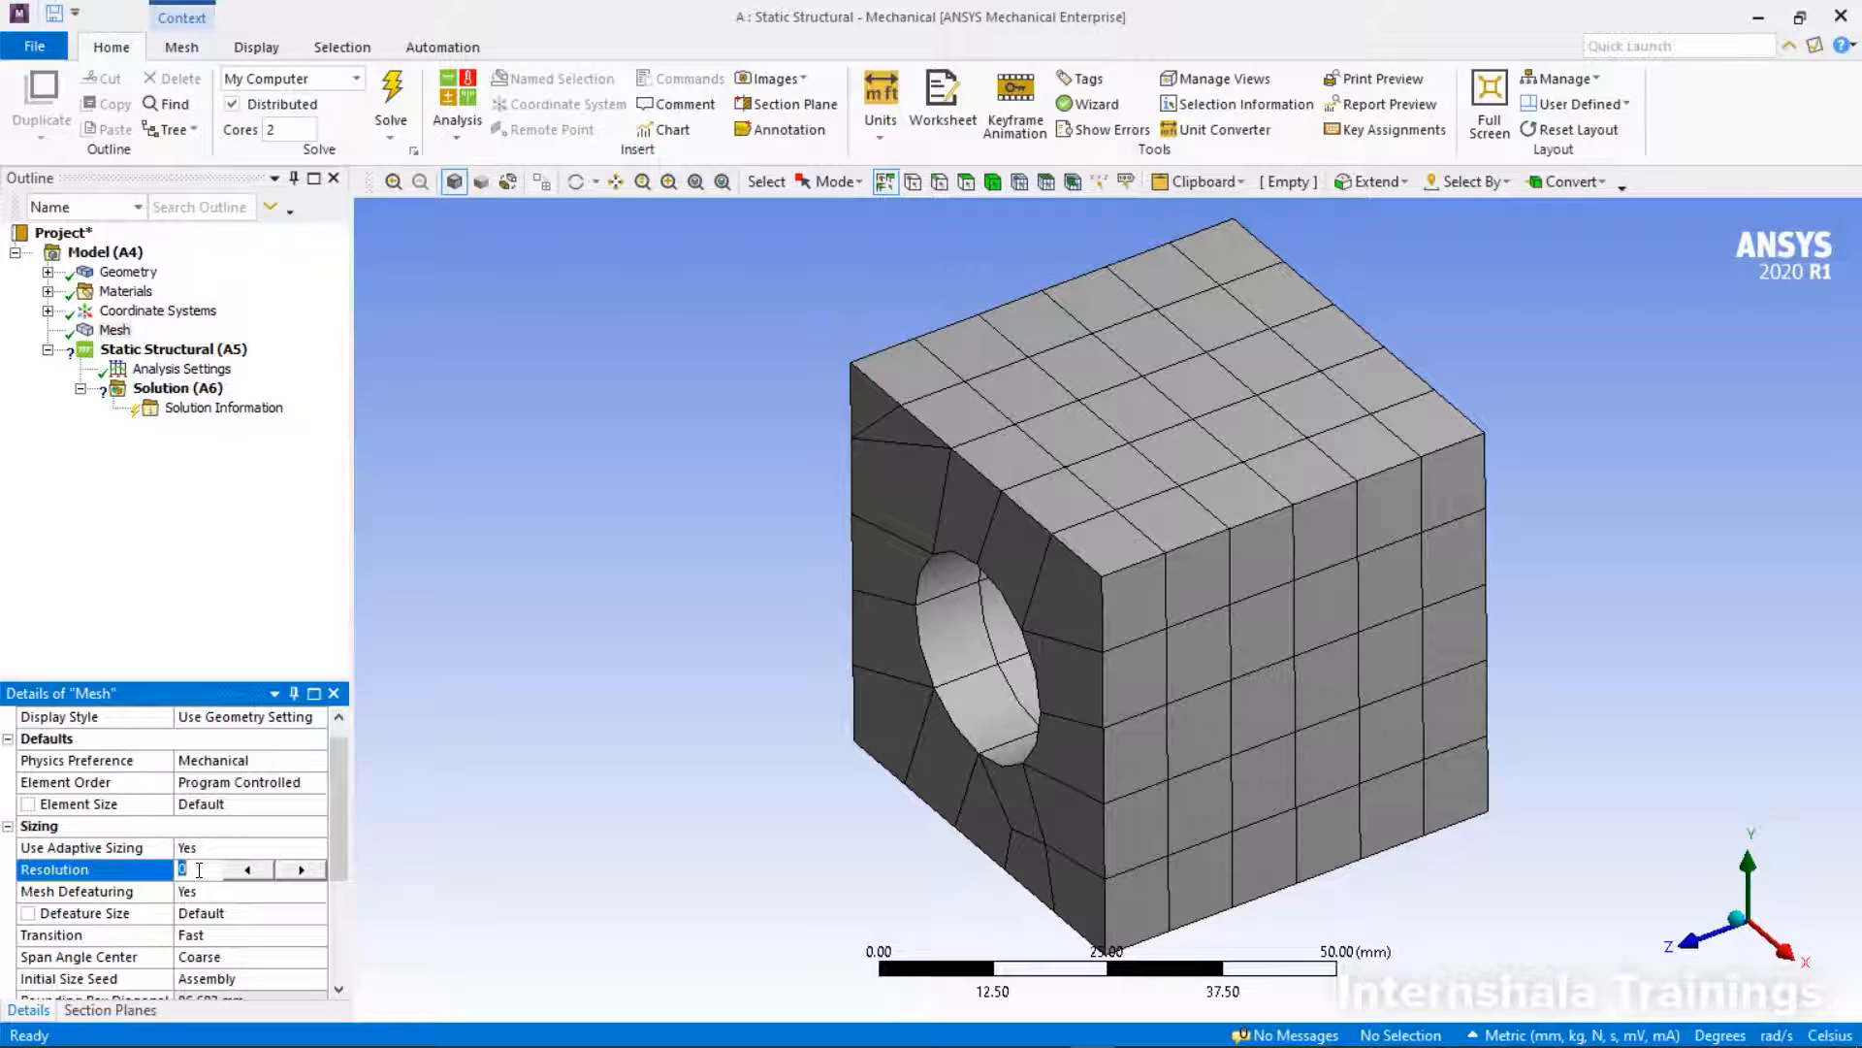
{"action": "type", "text": "2"}
{"action": "key", "text": "Return"}
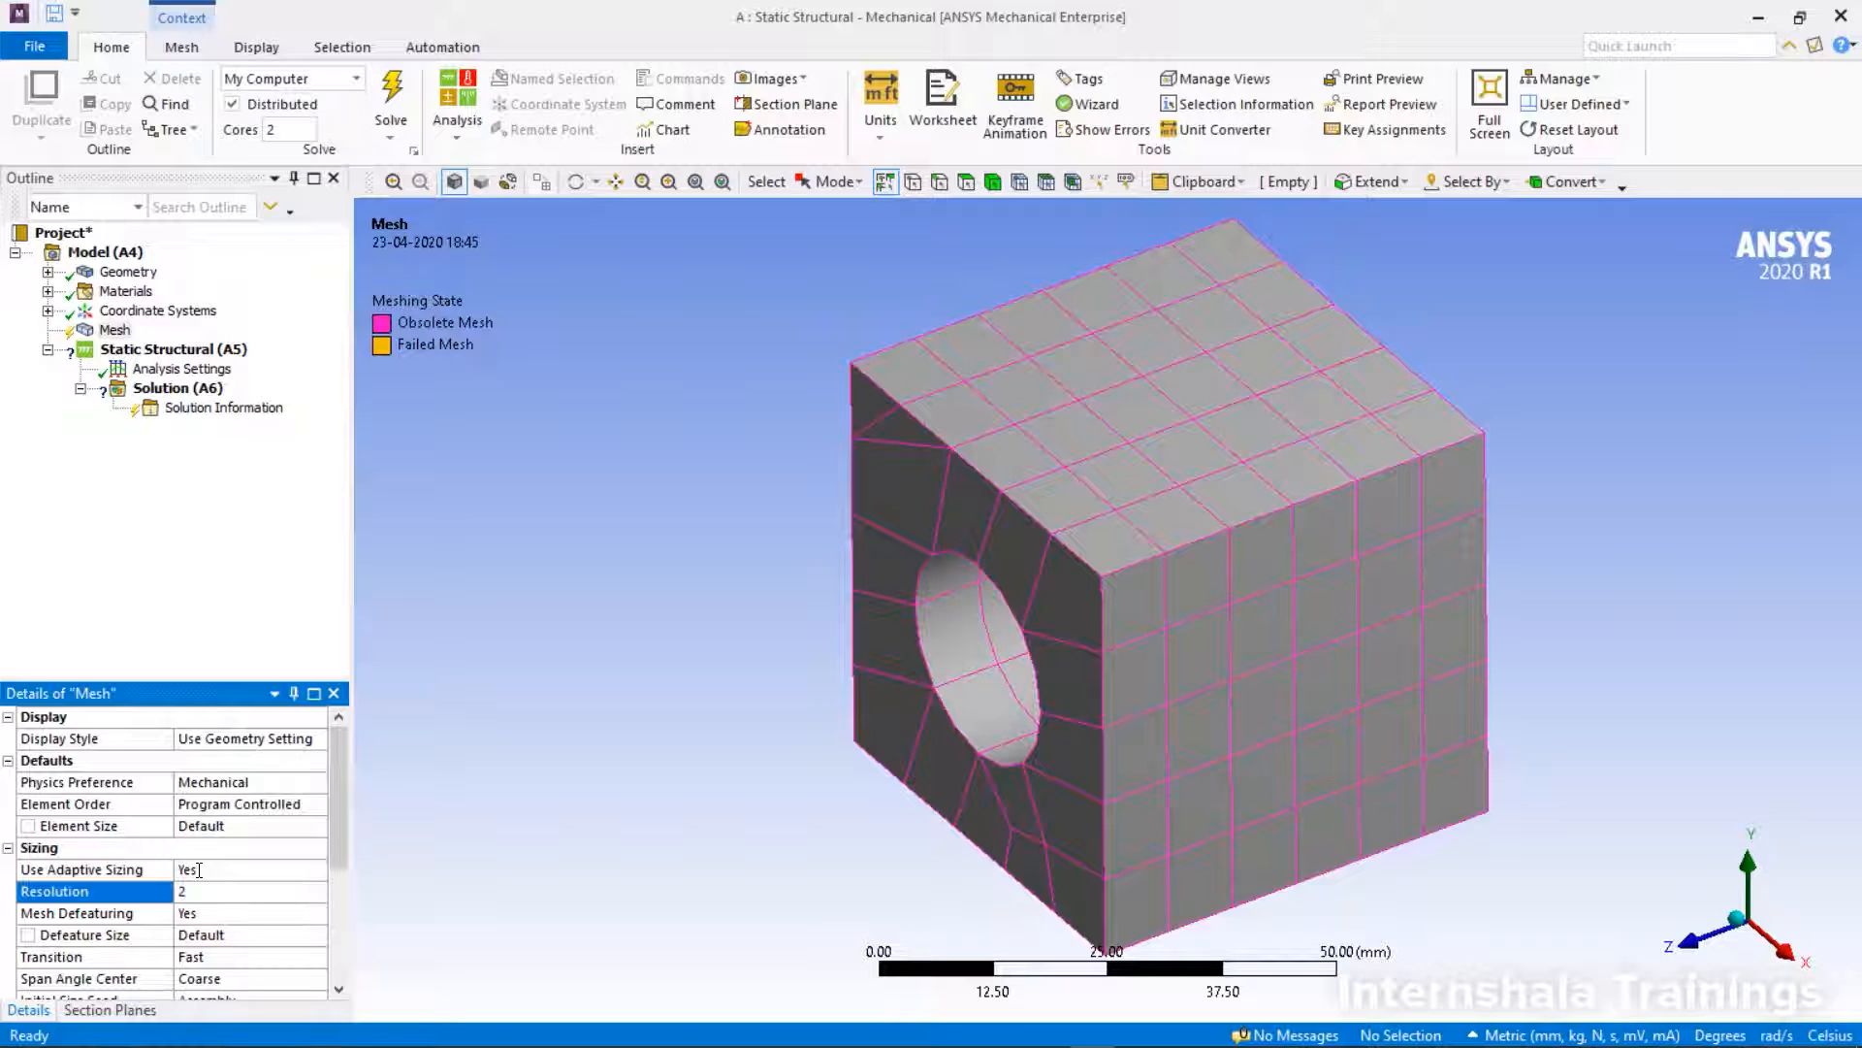
{"action": "right_click", "coordinate": [113, 329]}
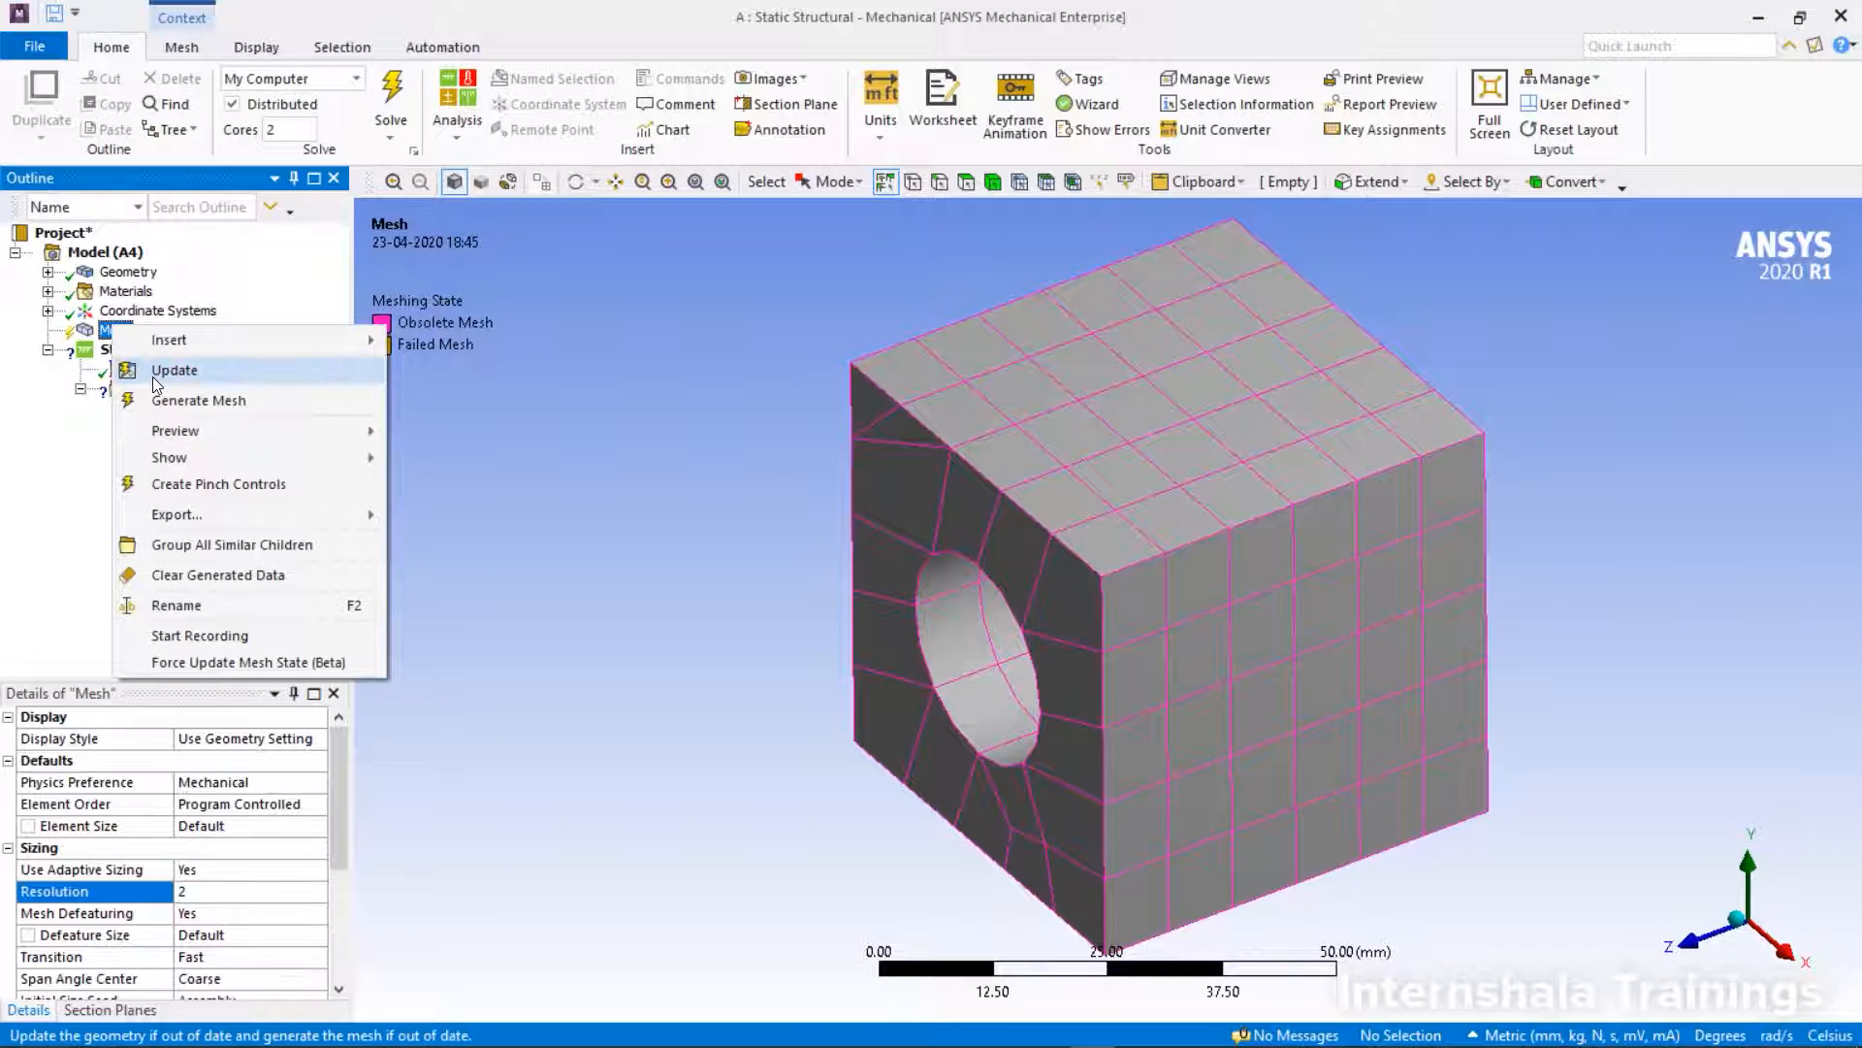
{"action": "left_click", "coordinate": [155, 377]}
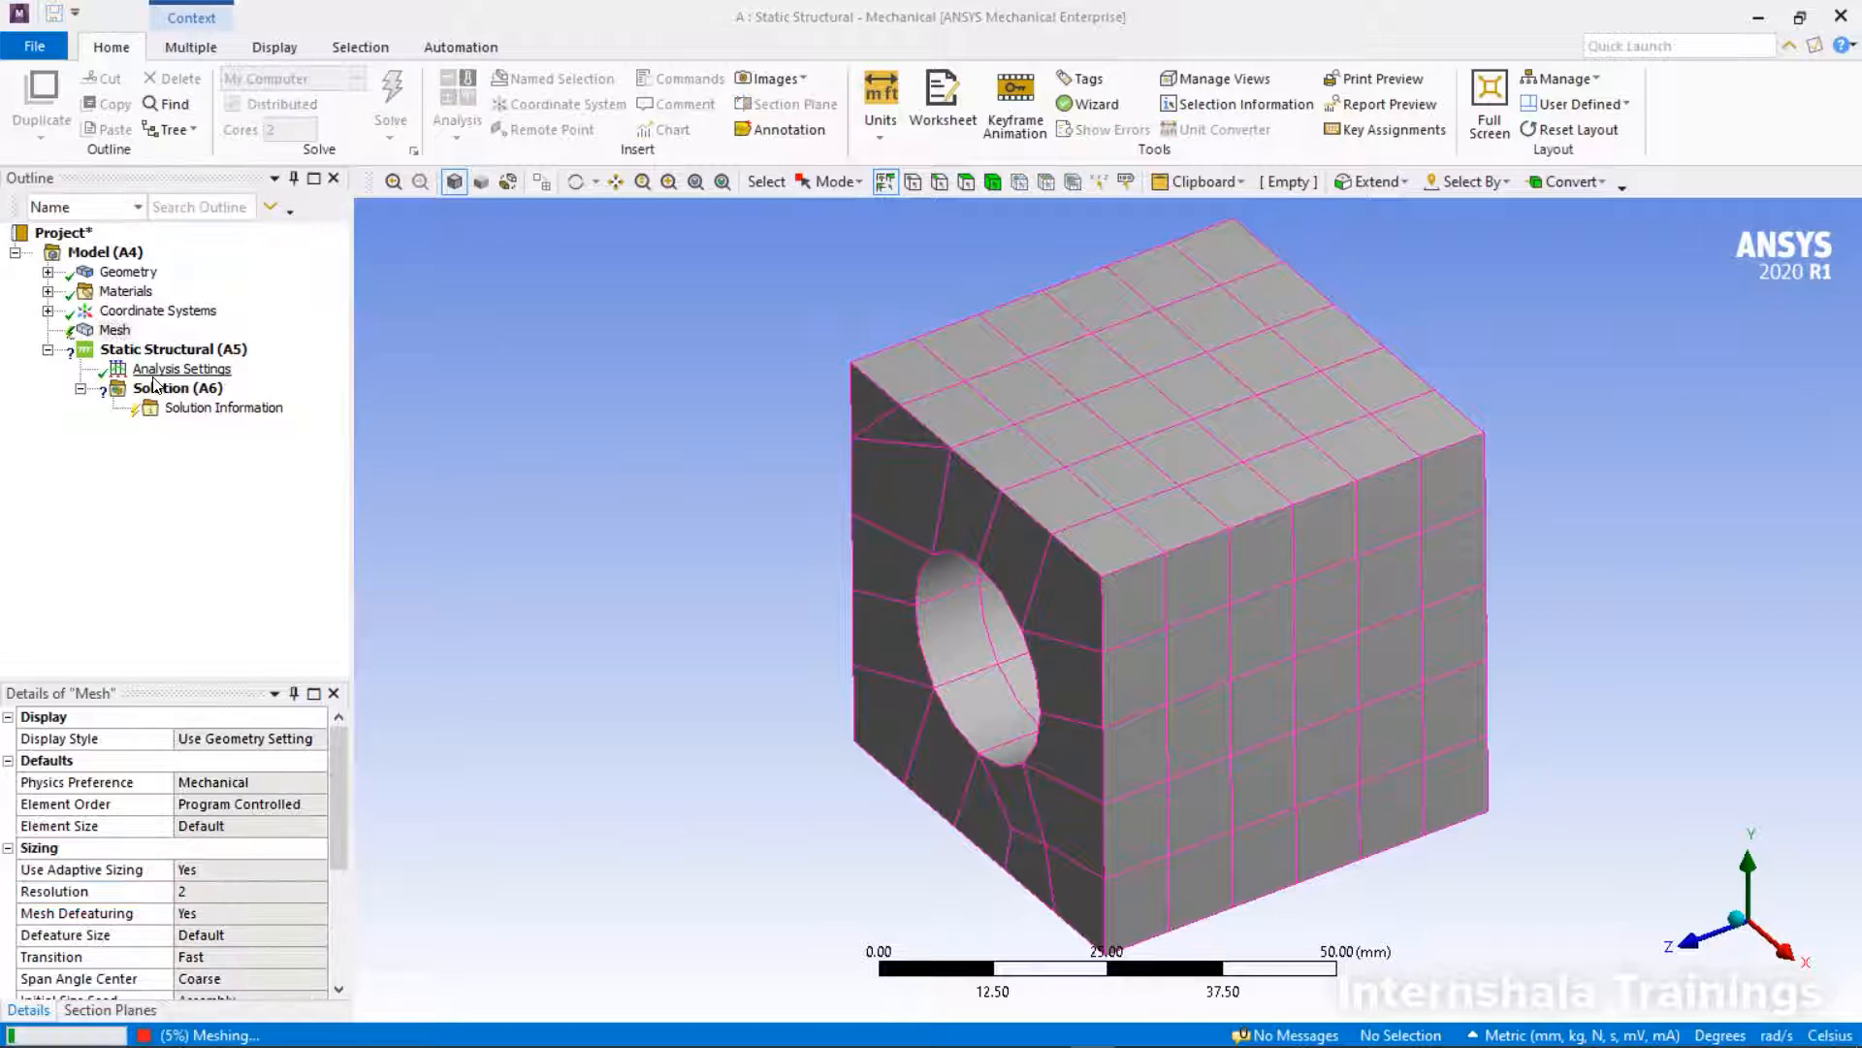